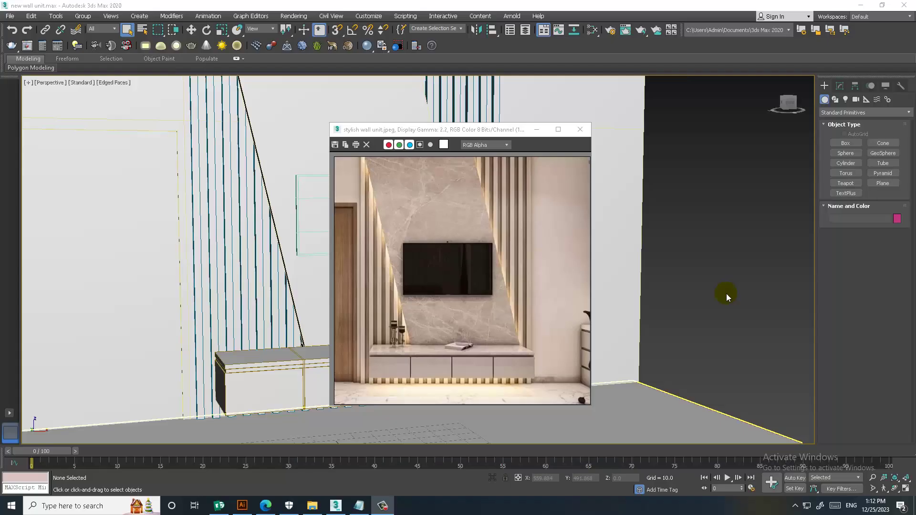
# Step: Move the reference image viewer right, dismiss the title notes, and zoom out the viewport
pyautogui.moveTo(477, 128); pyautogui.dragTo(604, 108)
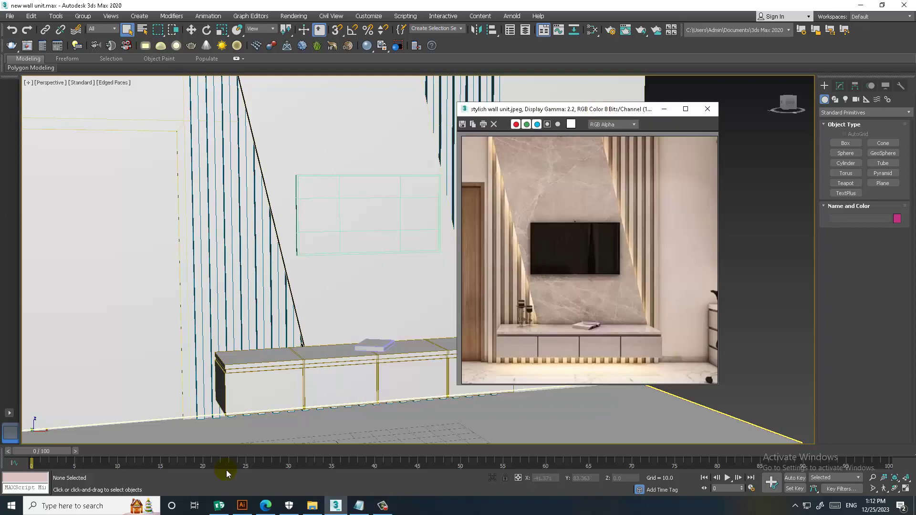
pyautogui.click(359, 506)
pyautogui.hotkey('ctrl', 'a')
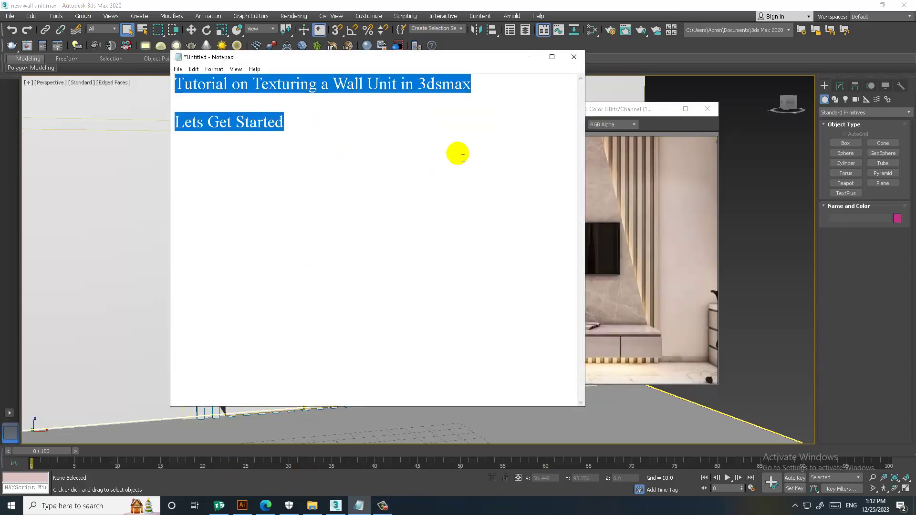
pyautogui.click(530, 57)
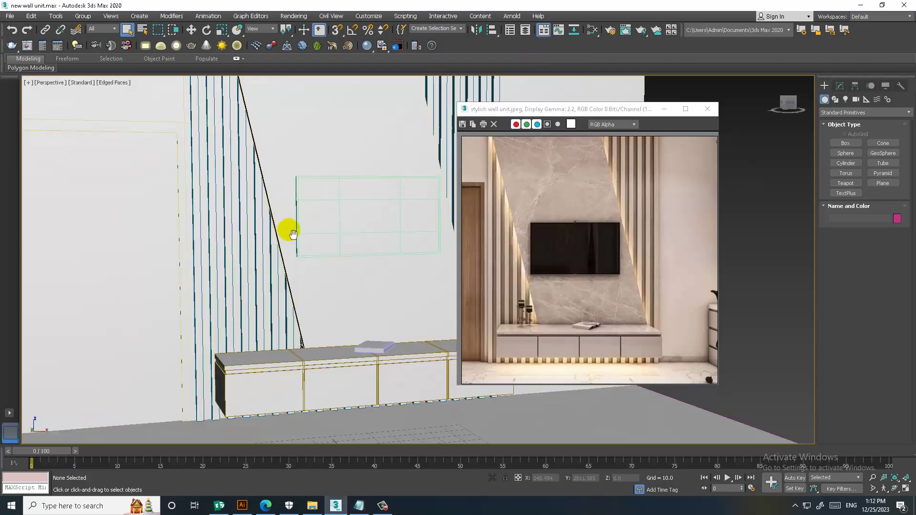
pyautogui.scroll(-3, 343, 234)
pyautogui.scroll(-2, 323, 180)
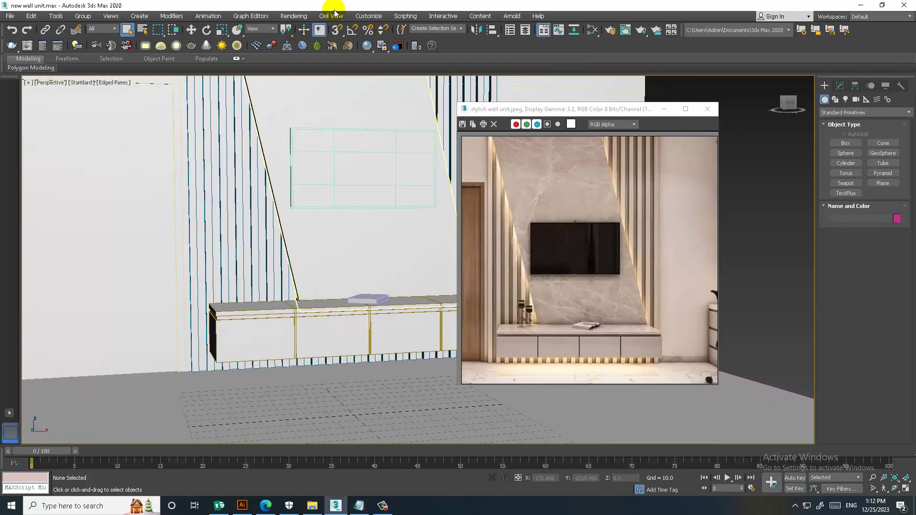
# Step: Set the renderer to V-Ray Next with HDTV (video) 1920×1080 output, then minimize Render Setup
pyautogui.click(289, 17)
pyautogui.click(330, 66)
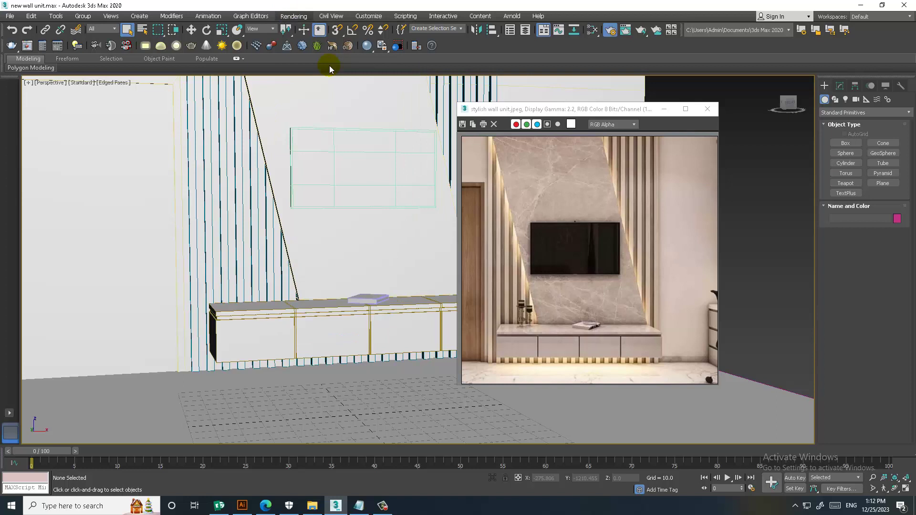
pyautogui.click(390, 152)
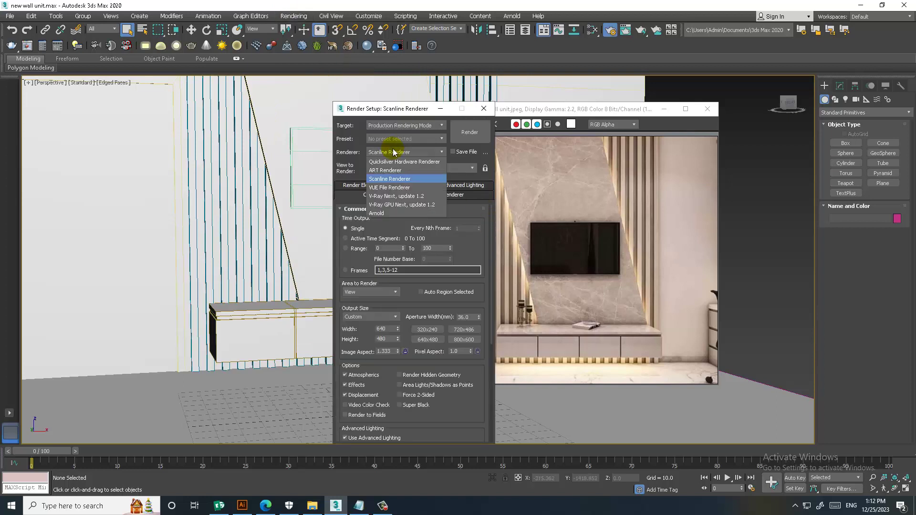
pyautogui.click(413, 196)
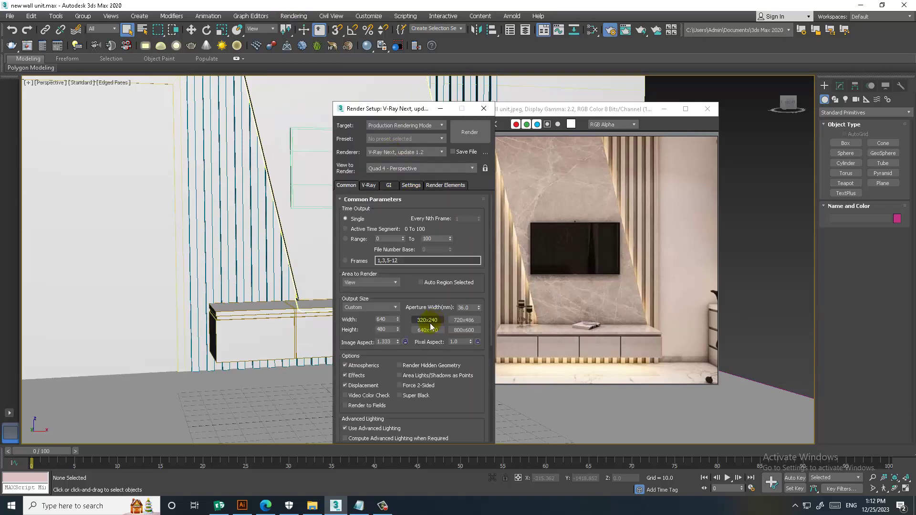
pyautogui.click(363, 307)
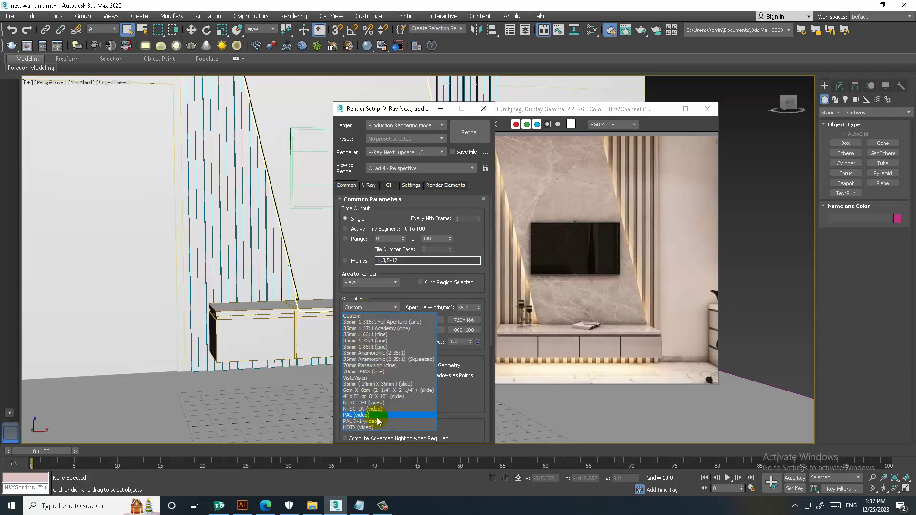
pyautogui.click(379, 427)
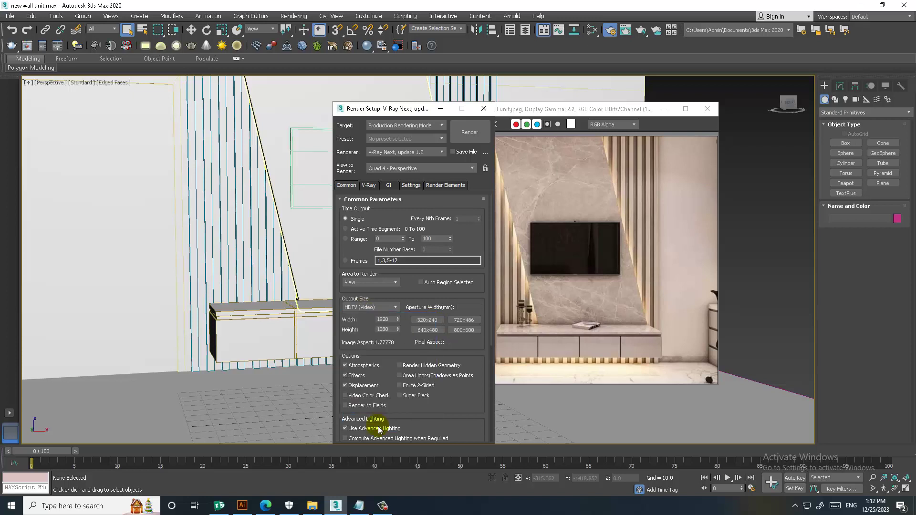
pyautogui.click(440, 108)
pyautogui.moveTo(668, 111); pyautogui.dragTo(266, 82)
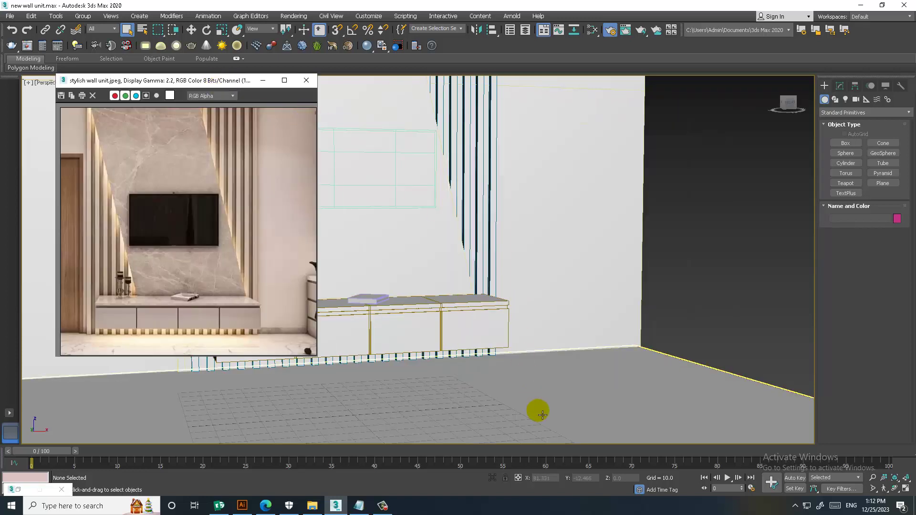
# Step: Select the floor plane and bring up the Slate Material Editor
pyautogui.click(535, 409)
pyautogui.keyDown('alt'); pyautogui.moveTo(535, 409); pyautogui.dragTo(593, 350, button='middle'); pyautogui.keyUp('alt')
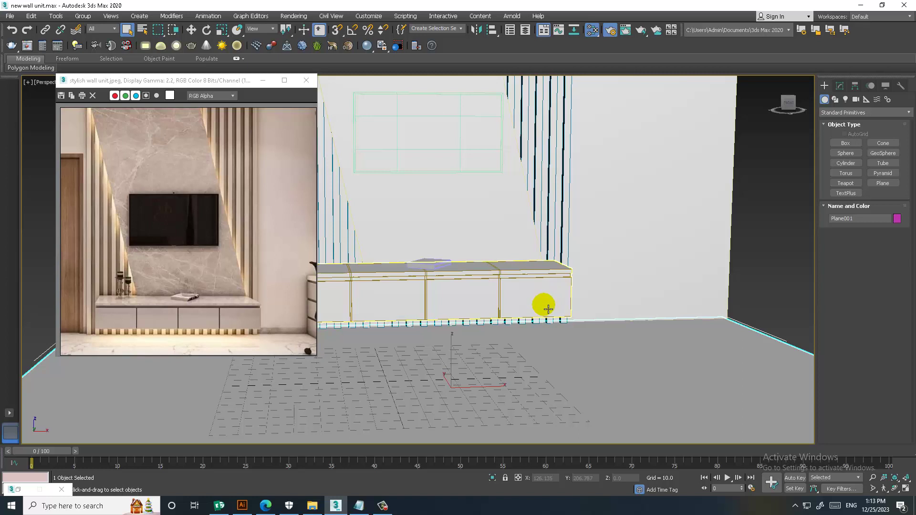
pyautogui.click(382, 506)
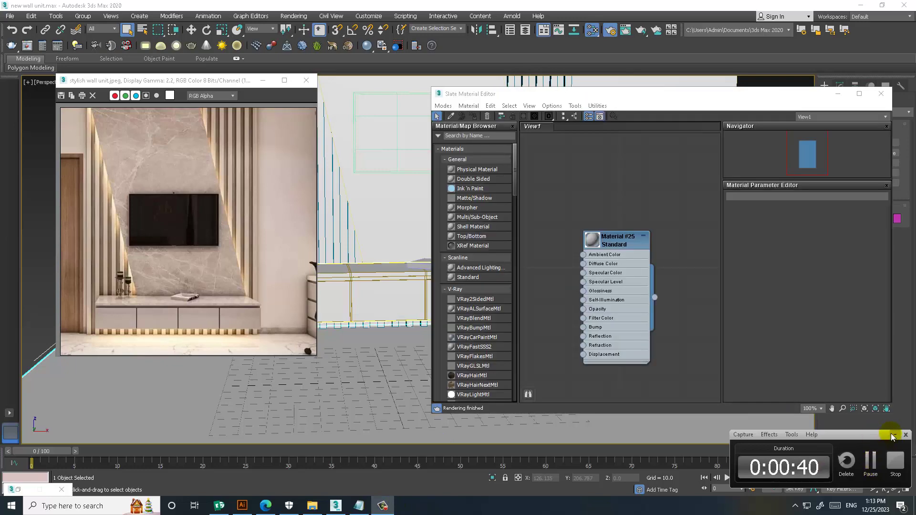
# Step: Add a new VRayMtl node to the Slate editor graph
pyautogui.click(893, 436)
pyautogui.moveTo(620, 239); pyautogui.dragTo(590, 156)
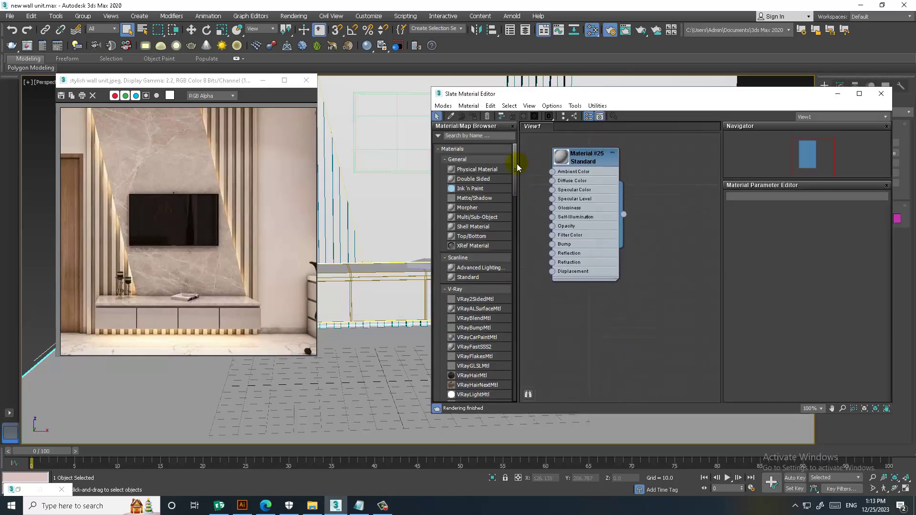
pyautogui.scroll(-2, 518, 202)
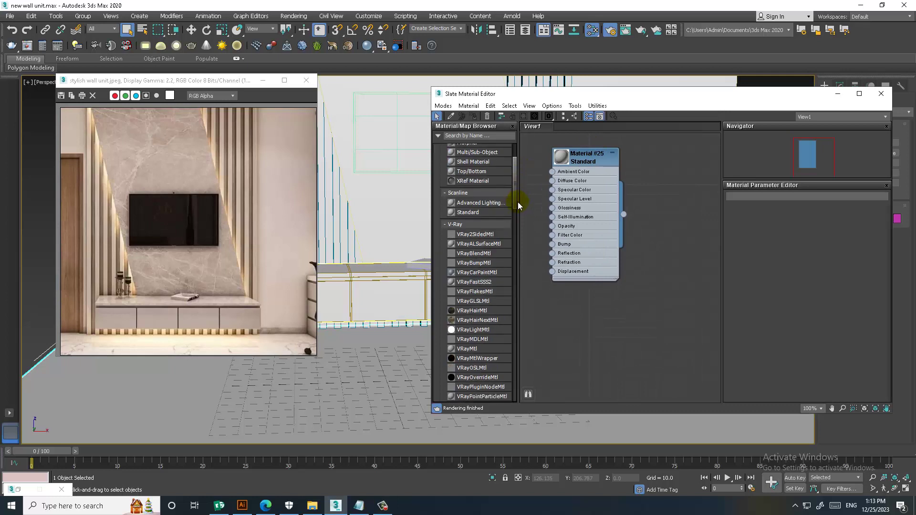
pyautogui.scroll(-1, 520, 209)
pyautogui.moveTo(467, 328); pyautogui.dragTo(589, 338)
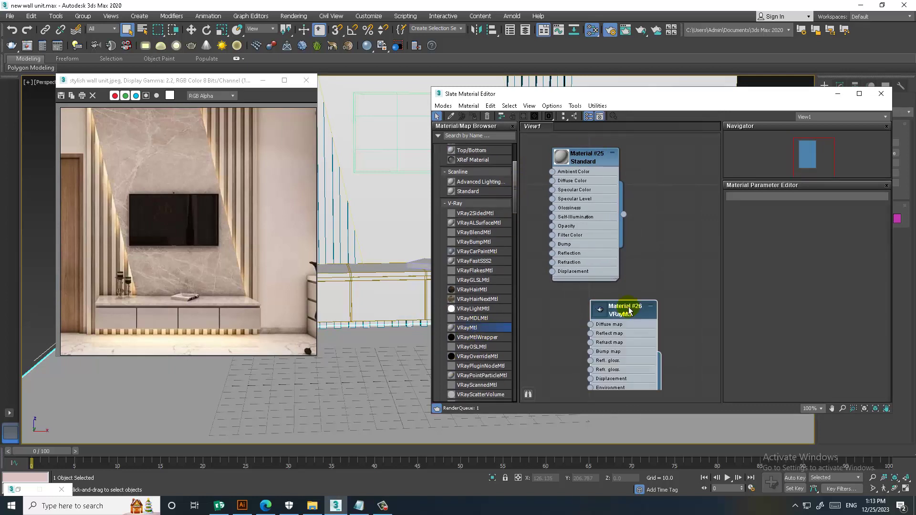
pyautogui.doubleClick(625, 308)
# Step: Rename the new material from Material #26 to 'floor'
pyautogui.scroll(-1, 665, 317)
pyautogui.moveTo(665, 317)
pyautogui.mouseDown(button='middle')
pyautogui.moveTo(709, 287)
pyautogui.moveTo(695, 231)
pyautogui.mouseUp(button='middle')
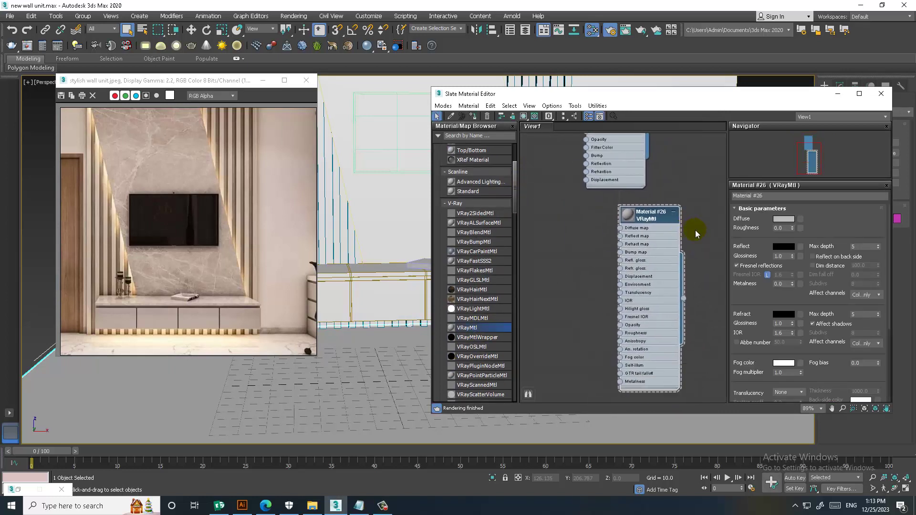
pyautogui.click(791, 198)
pyautogui.write('floor')
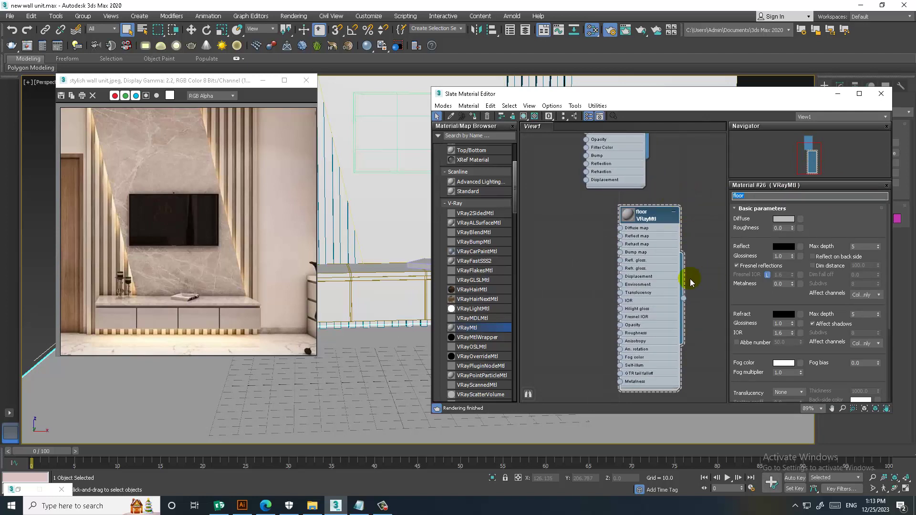
pyautogui.click(642, 208)
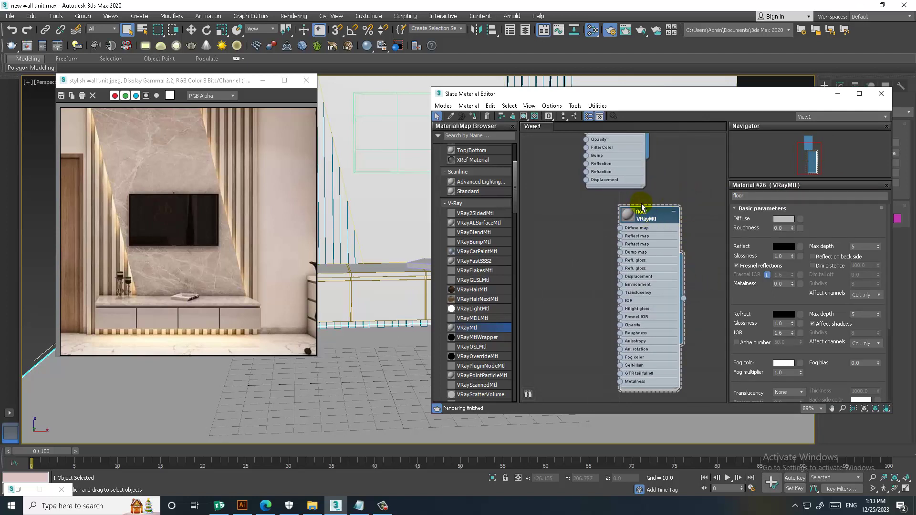
pyautogui.moveTo(649, 219); pyautogui.dragTo(674, 227)
# Step: Load Marble020_2K-JPG_Color.jpg from E:\STAFF\Kayo\texxxt\Marb 3 as the floor's diffuse Bitmap
pyautogui.click(800, 219)
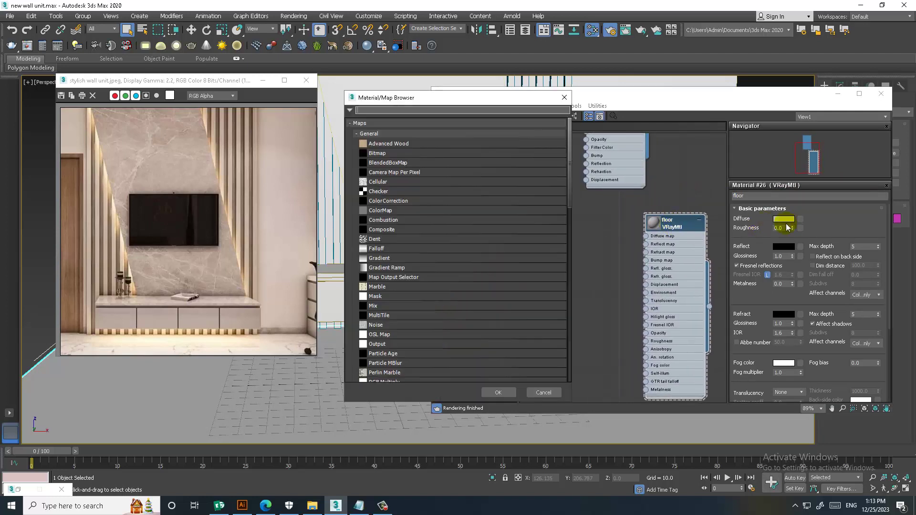
pyautogui.doubleClick(383, 153)
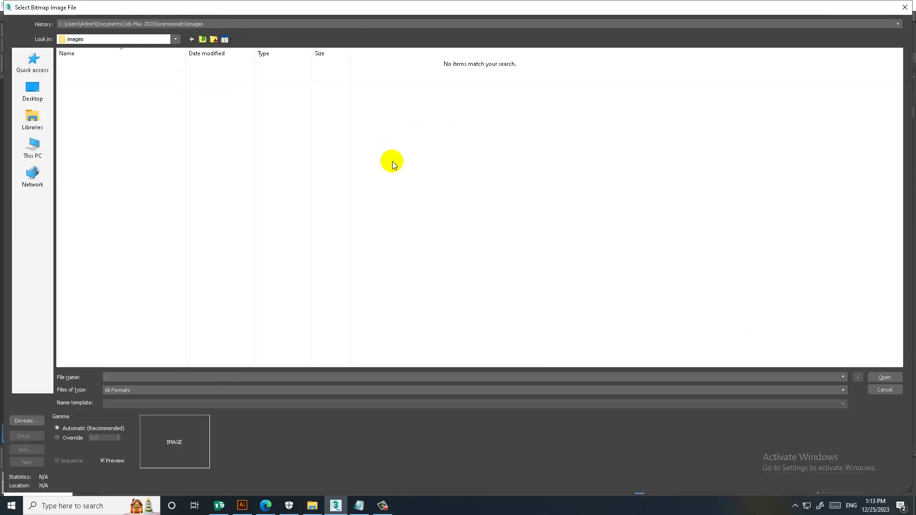
pyautogui.click(38, 156)
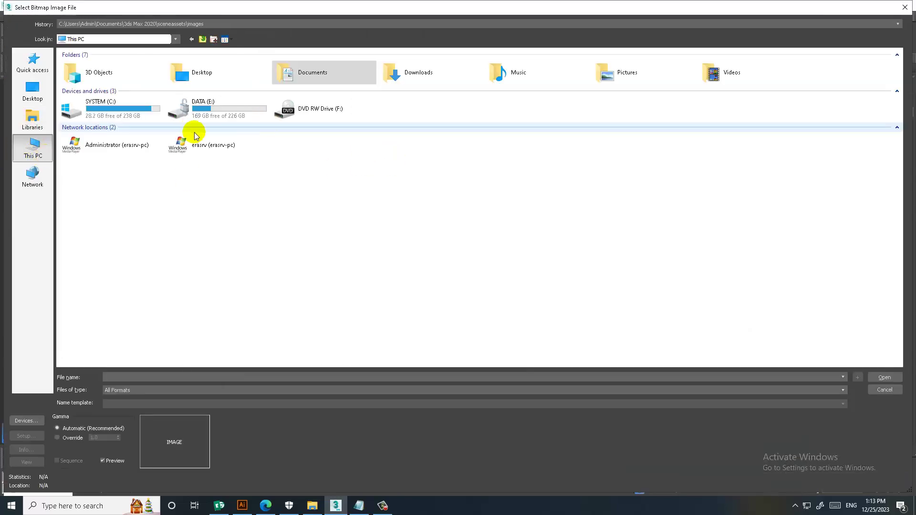
pyautogui.doubleClick(199, 108)
pyautogui.doubleClick(94, 92)
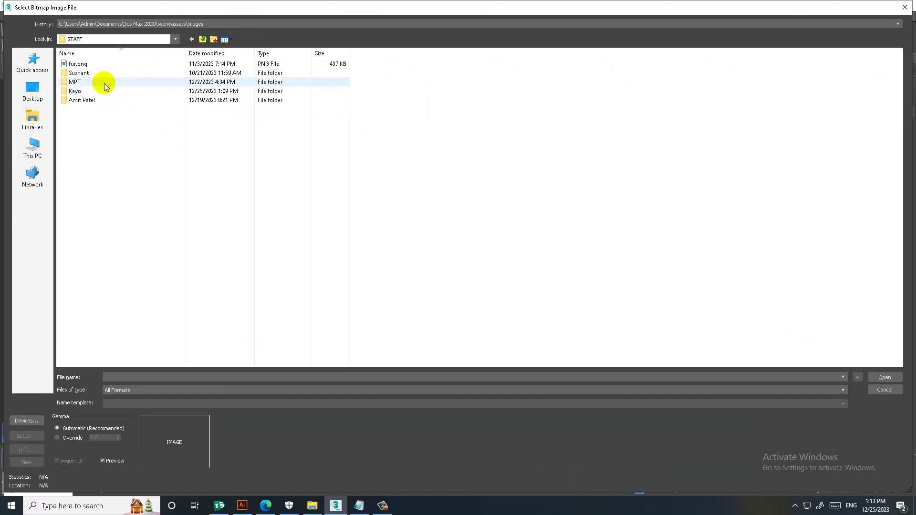
pyautogui.doubleClick(93, 82)
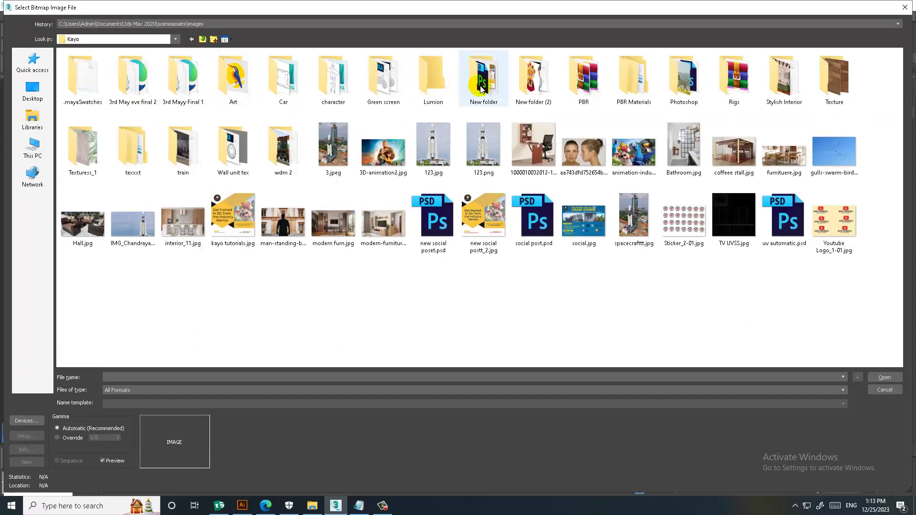
pyautogui.click(89, 153)
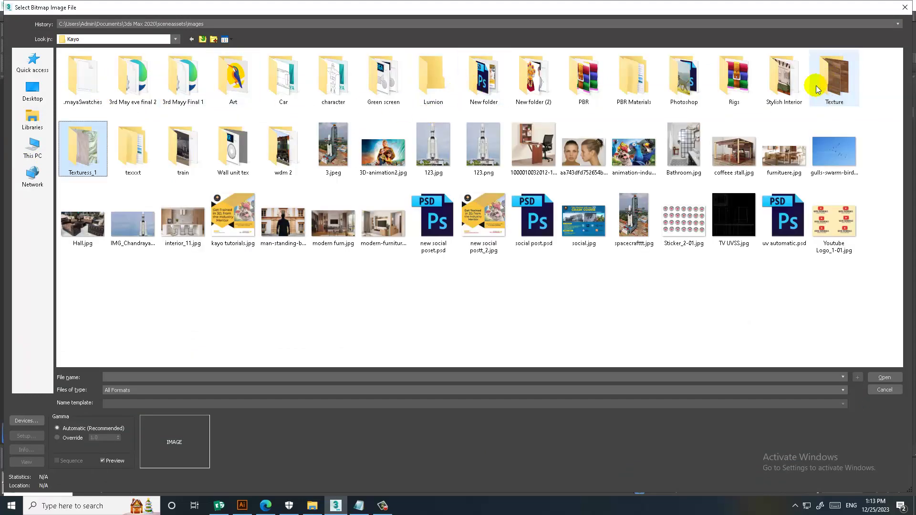
pyautogui.doubleClick(122, 152)
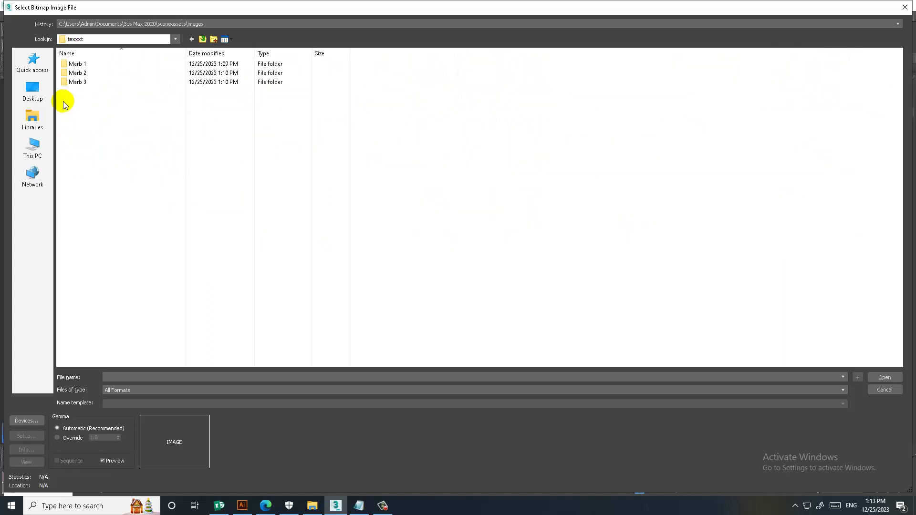
pyautogui.doubleClick(97, 84)
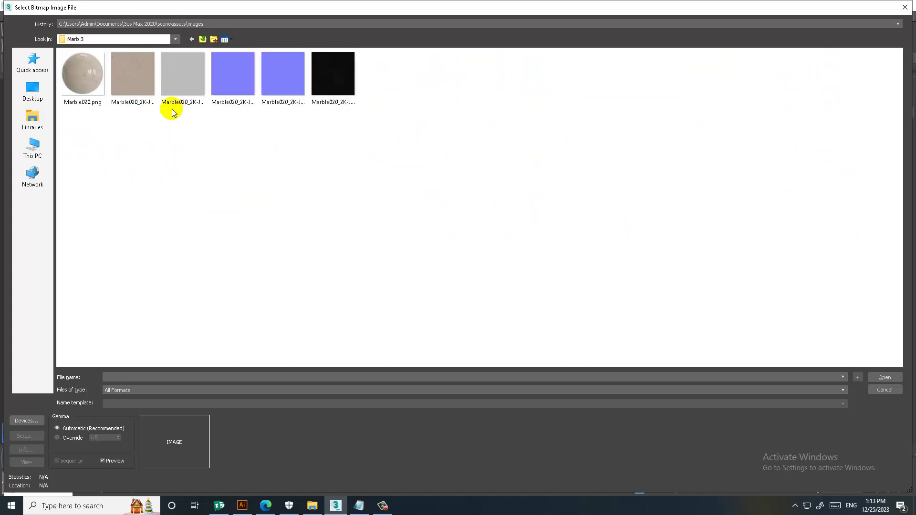
pyautogui.click(143, 96)
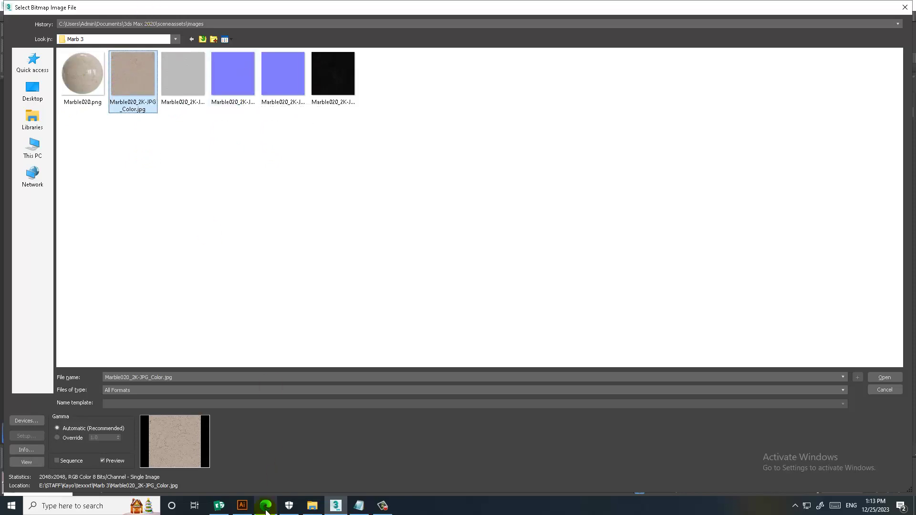
pyautogui.click(337, 507)
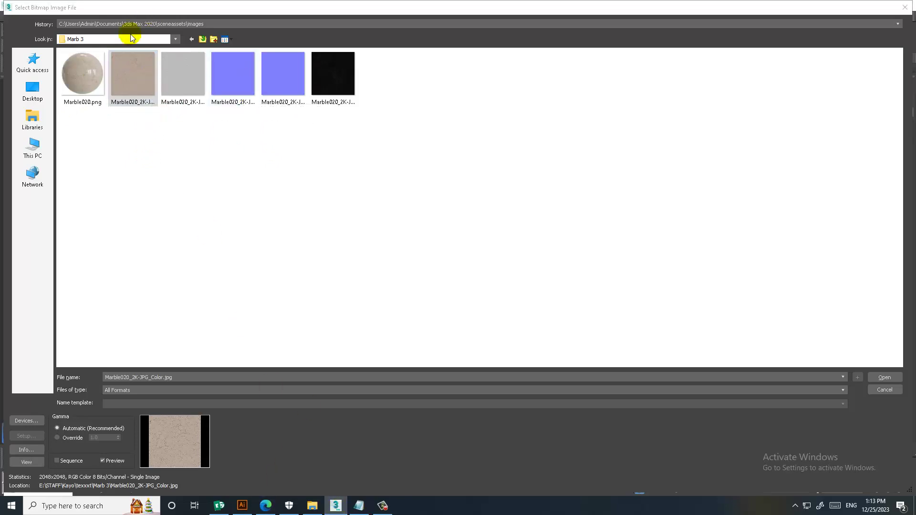
pyautogui.doubleClick(134, 79)
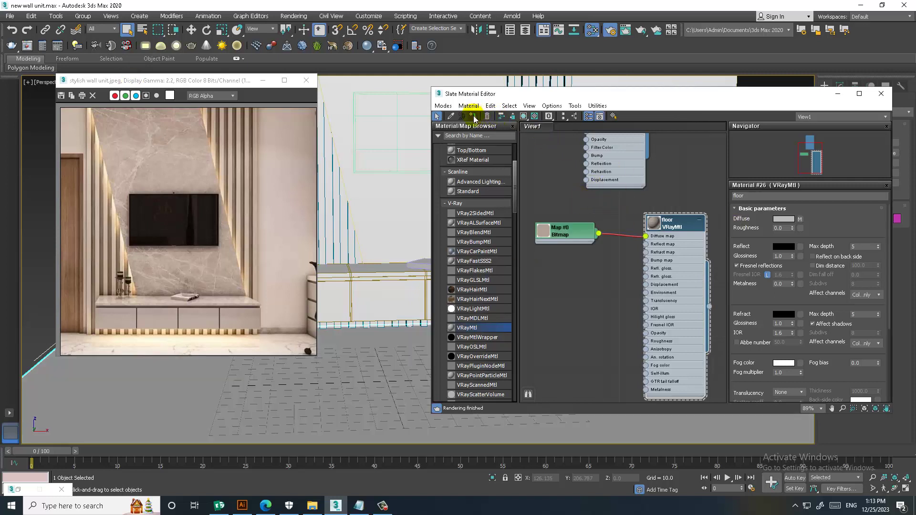
# Step: Show the marble texture on the floor plane in the viewport
pyautogui.click(524, 119)
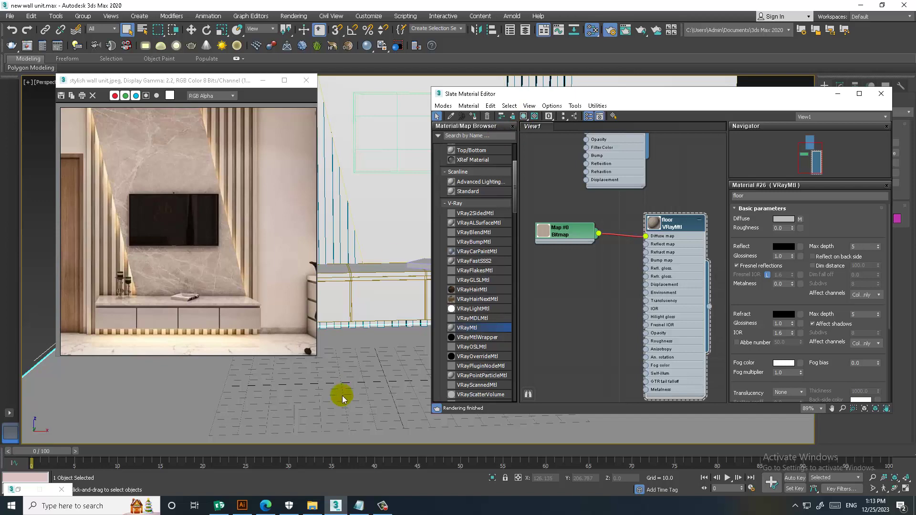
pyautogui.middleClick(399, 342)
pyautogui.moveTo(400, 343); pyautogui.dragTo(327, 406, button='middle')
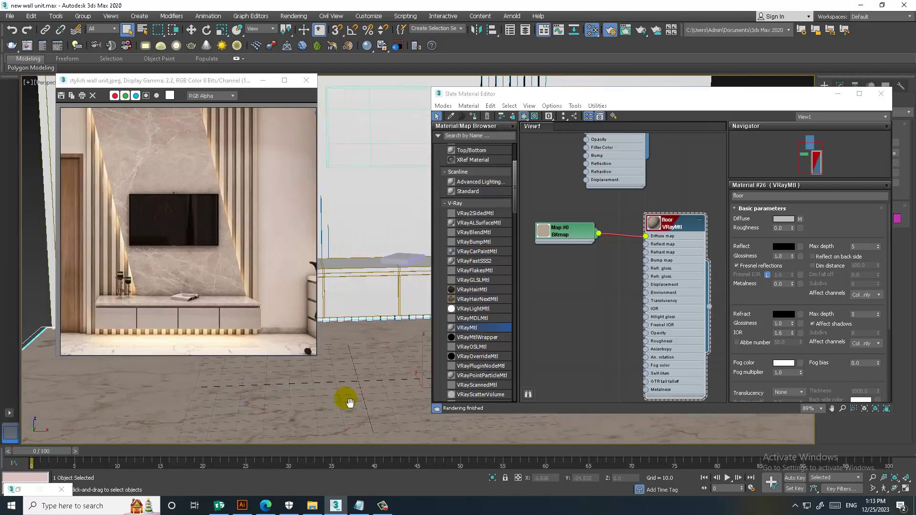
# Step: Set the floor material's Reflect colour to dark grey 34
pyautogui.click(539, 320)
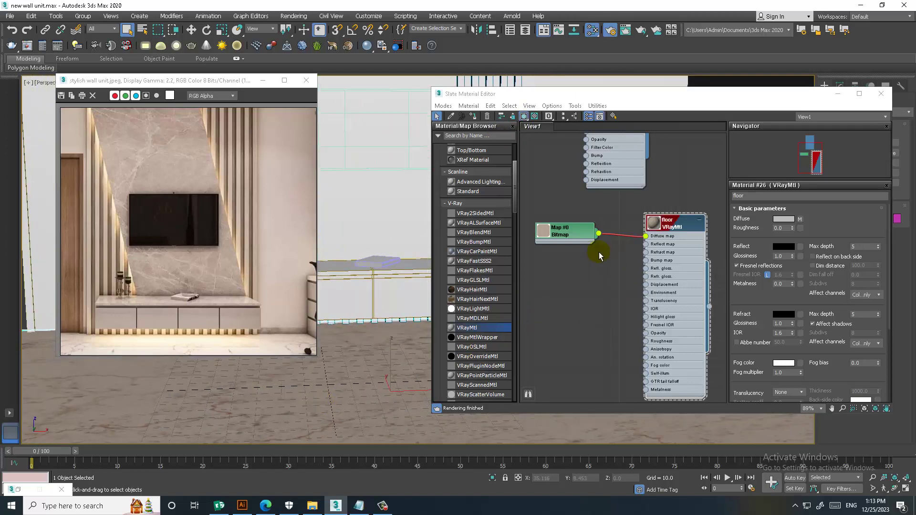
pyautogui.scroll(-10, 468, 332)
pyautogui.scroll(-10, 496, 257)
pyautogui.scroll(-5, 496, 257)
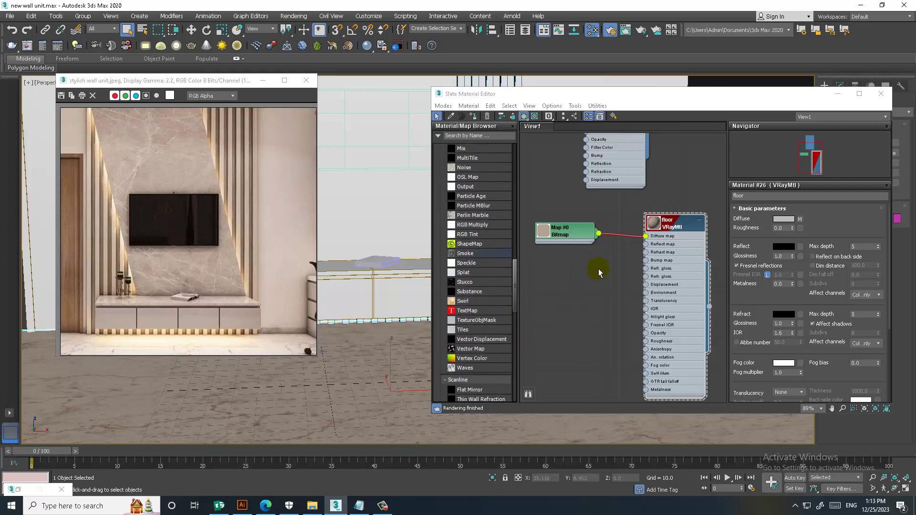
pyautogui.click(788, 247)
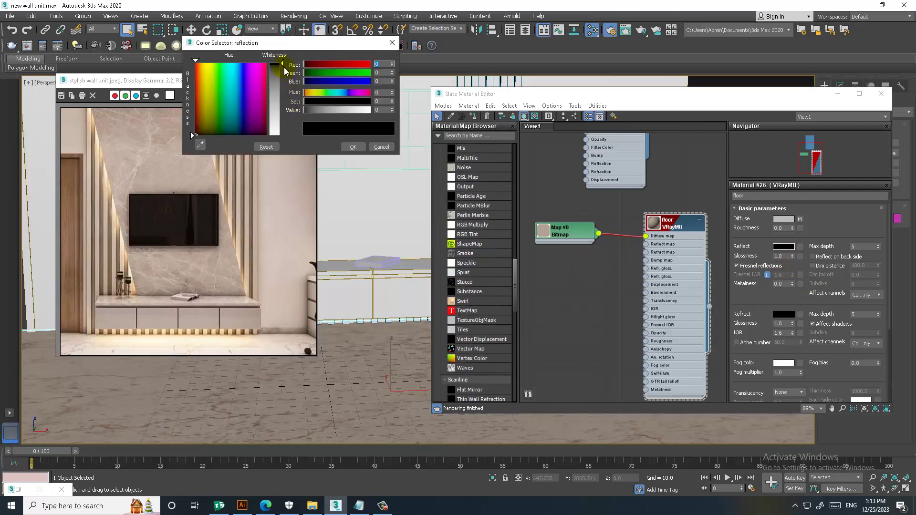
pyautogui.moveTo(286, 70); pyautogui.dragTo(287, 81)
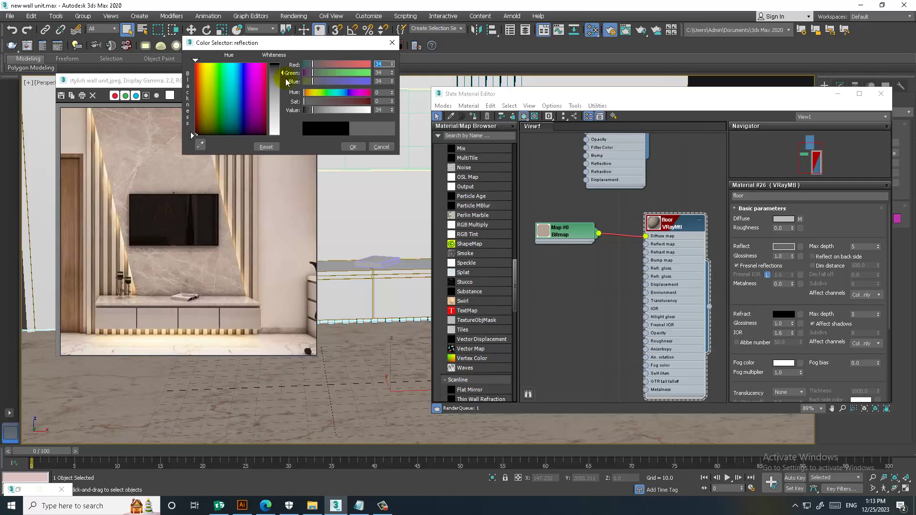
pyautogui.click(353, 148)
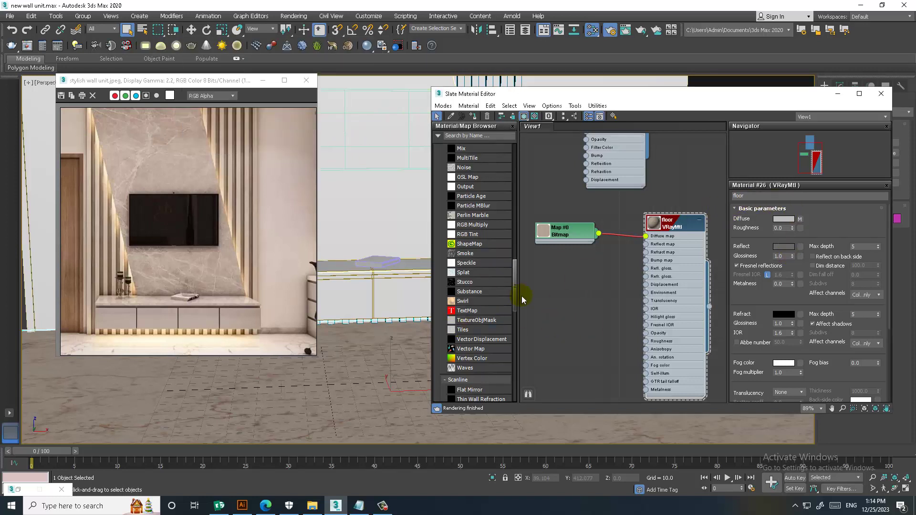
# Step: Add a VRayBump2Normal node beside the floor material and show its parameters
pyautogui.moveTo(513, 273); pyautogui.dragTo(514, 316)
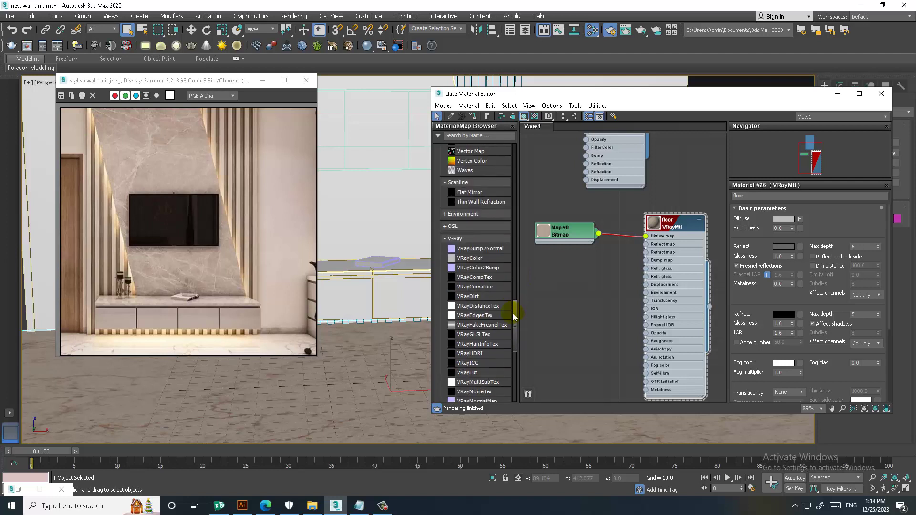
pyautogui.moveTo(514, 316); pyautogui.dragTo(512, 331)
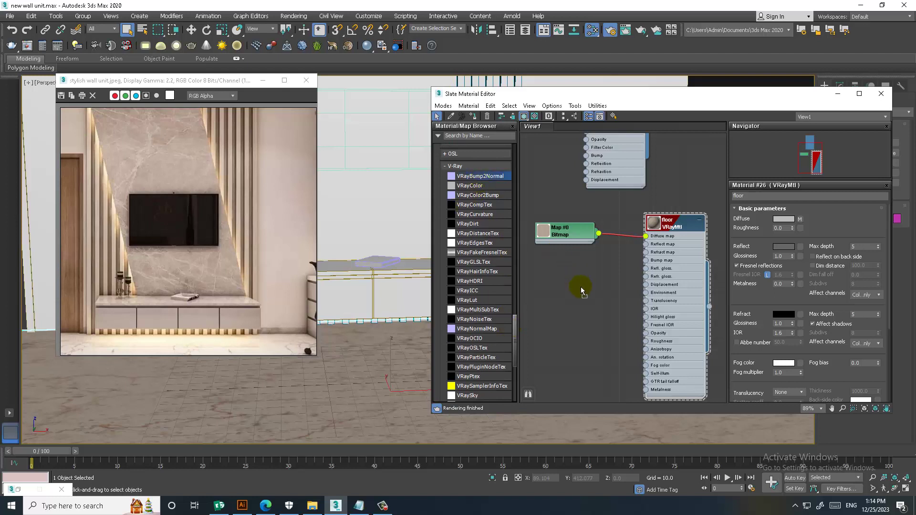
pyautogui.moveTo(581, 290); pyautogui.dragTo(575, 298)
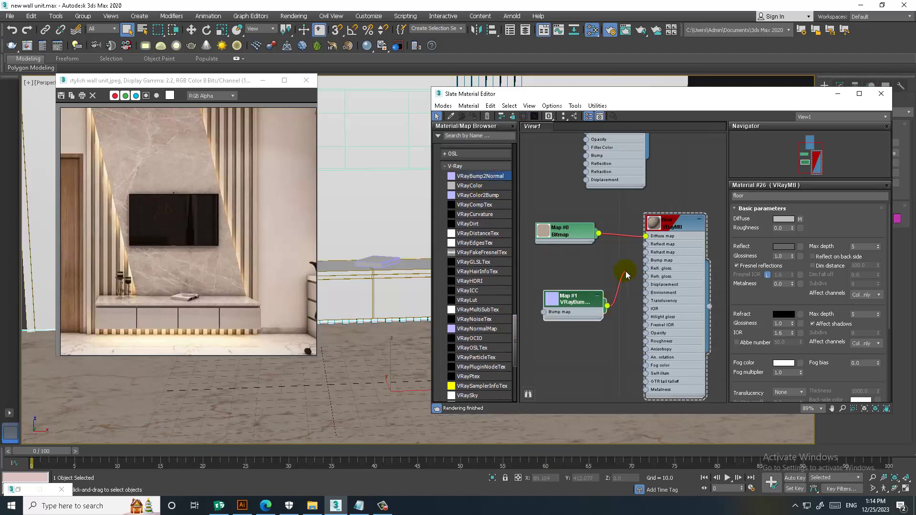
pyautogui.moveTo(603, 298); pyautogui.dragTo(620, 290)
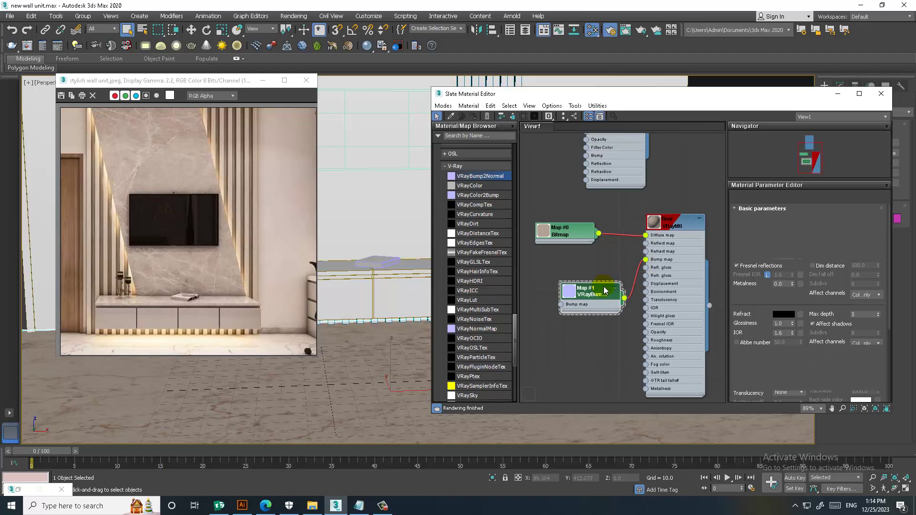
pyautogui.doubleClick(589, 291)
# Step: Load Marble020_2K-JPG_NormalGL.jpg as a Bitmap into the VRayBump2Normal bump map
pyautogui.click(847, 222)
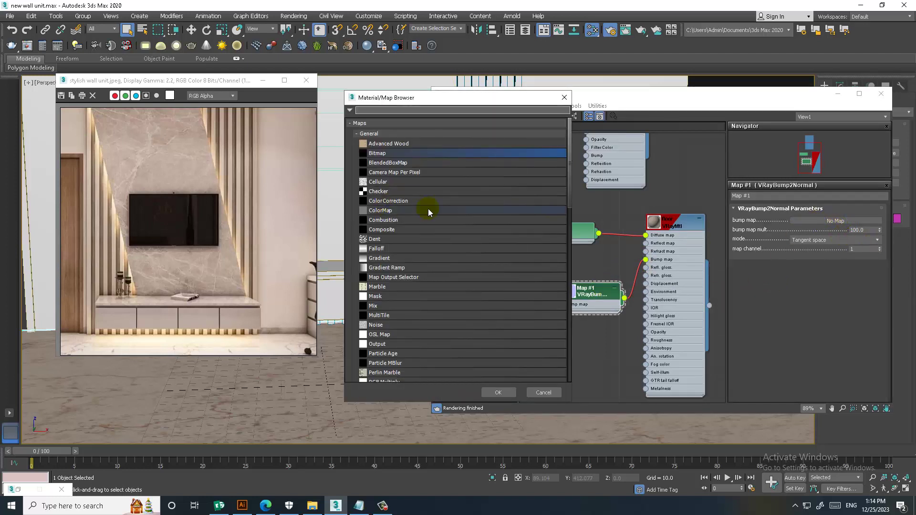
pyautogui.doubleClick(391, 154)
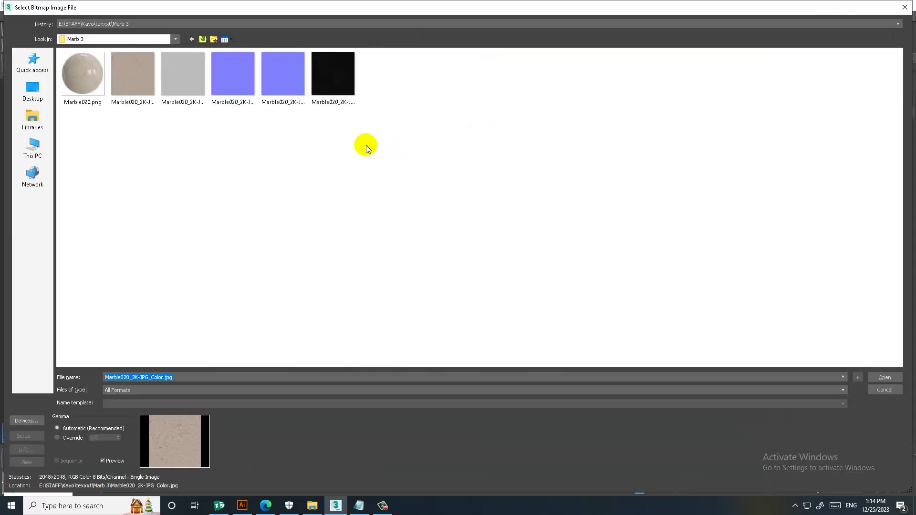
pyautogui.doubleClick(302, 75)
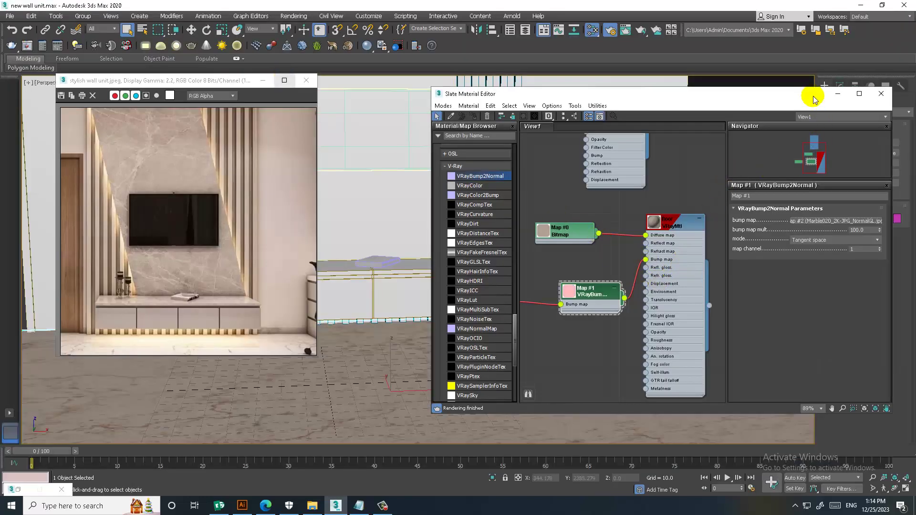
# Step: Minimize the Slate editor and orbit the viewport around the floor plane
pyautogui.click(838, 93)
pyautogui.scroll(3, 552, 354)
pyautogui.scroll(3, 556, 260)
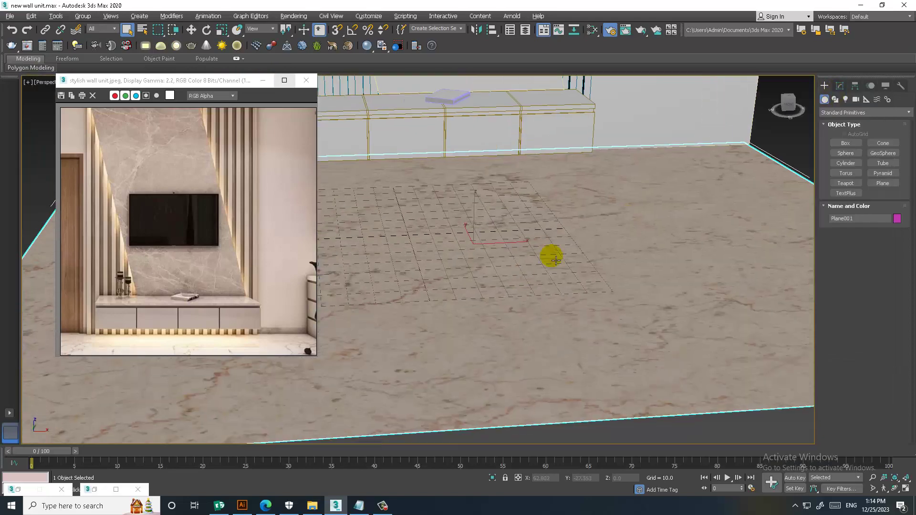
pyautogui.scroll(-2, 556, 260)
pyautogui.scroll(-3, 534, 289)
pyautogui.moveTo(497, 260)
pyautogui.keyDown('alt'); pyautogui.mouseDown(button='middle')
pyautogui.moveTo(547, 255)
pyautogui.moveTo(505, 272)
pyautogui.mouseUp(button='middle'); pyautogui.keyUp('alt')
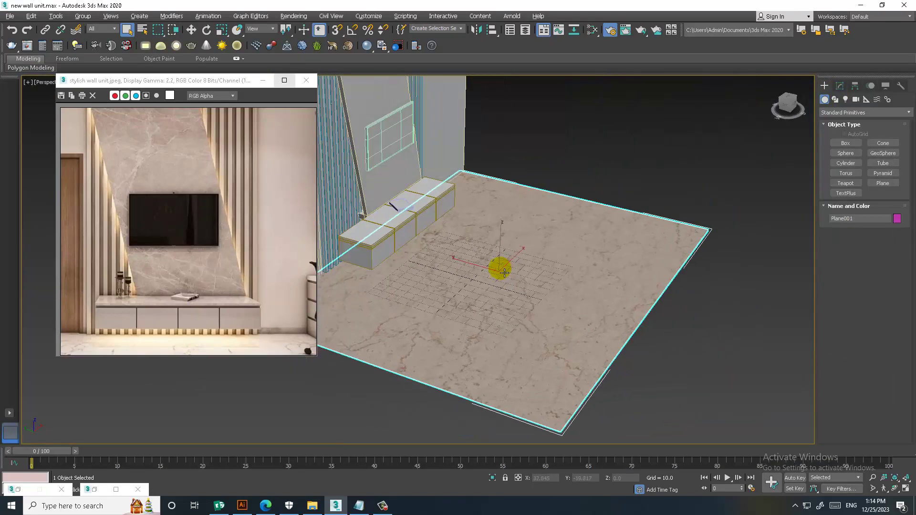
pyautogui.scroll(4, 505, 272)
pyautogui.scroll(-2, 496, 281)
# Step: Add a UVW Map modifier with Box mapping to Plane001
pyautogui.click(840, 85)
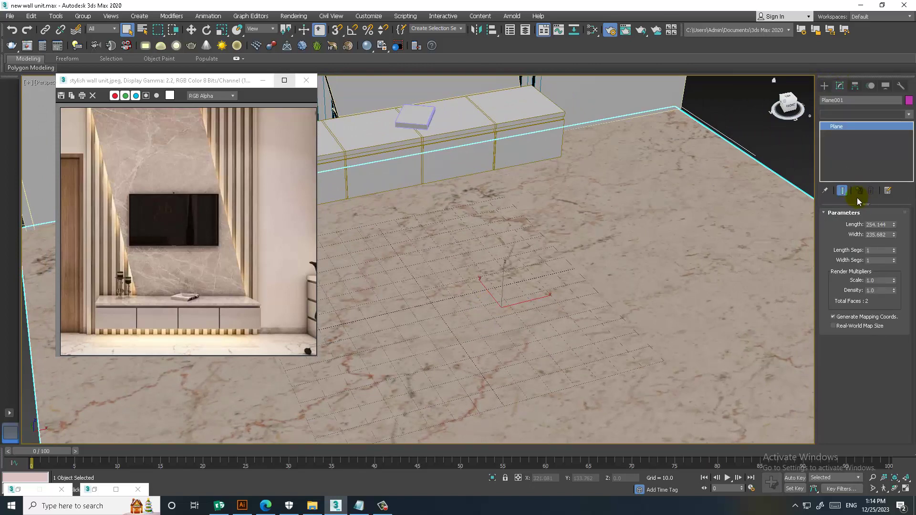
pyautogui.click(862, 115)
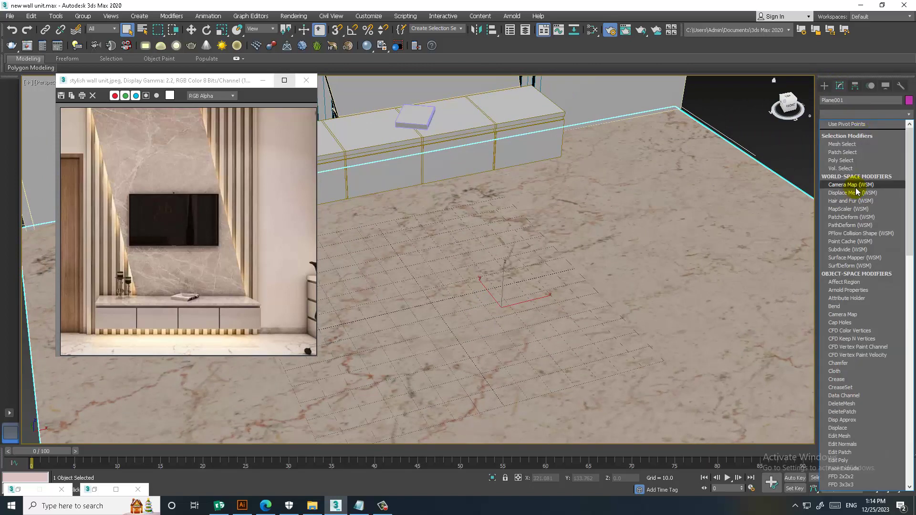
pyautogui.press('u')
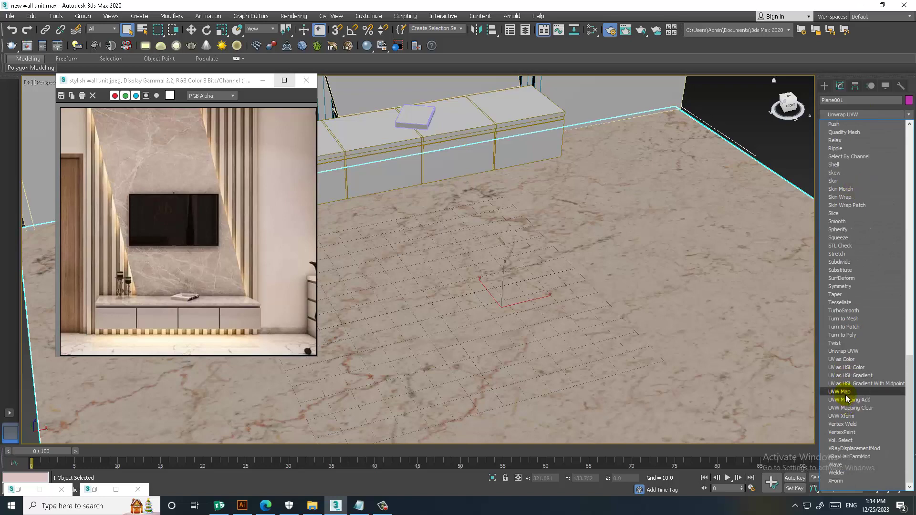
pyautogui.click(841, 392)
pyautogui.click(855, 268)
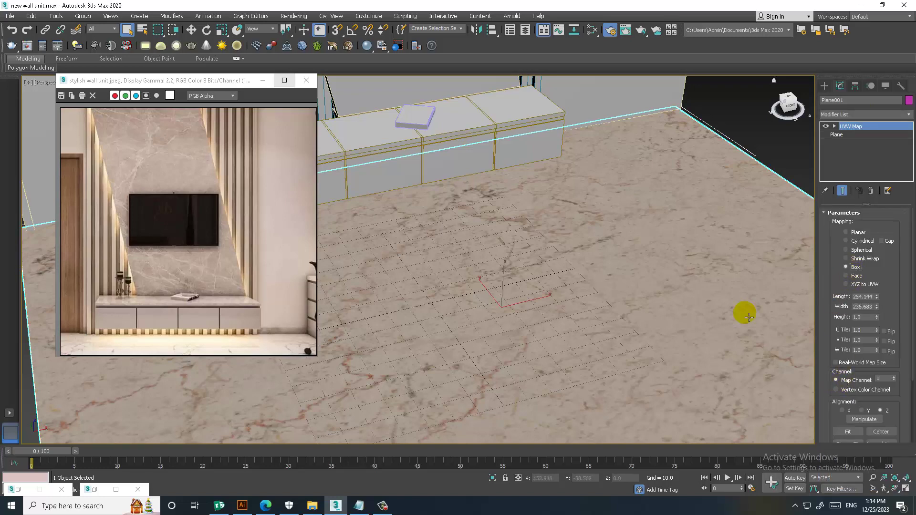
pyautogui.moveTo(740, 311)
pyautogui.keyDown('alt'); pyautogui.mouseDown(button='middle')
pyautogui.moveTo(568, 311)
pyautogui.moveTo(510, 336)
pyautogui.mouseUp(button='middle'); pyautogui.keyUp('alt')
pyautogui.click(293, 15)
pyautogui.click(337, 67)
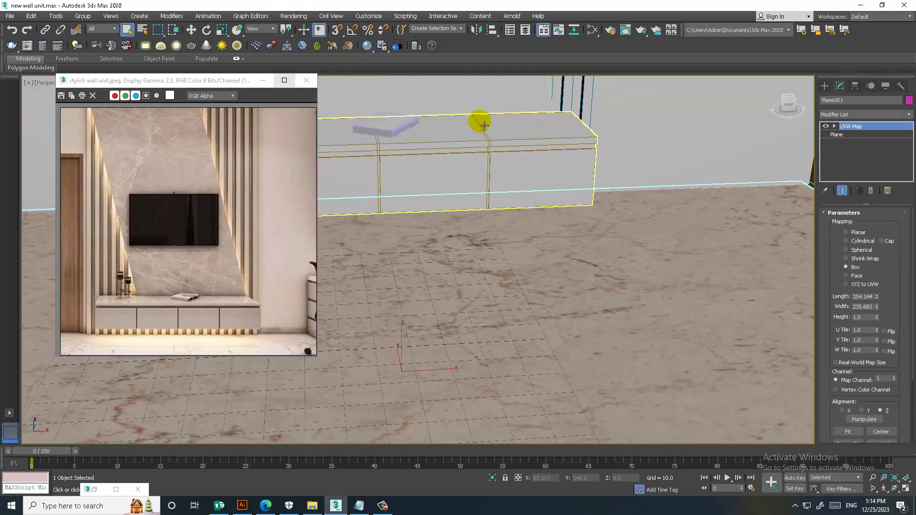
# Step: Set the V-Ray image sampler to Bucket and enable GI environment
pyautogui.click(295, 18)
pyautogui.click(320, 70)
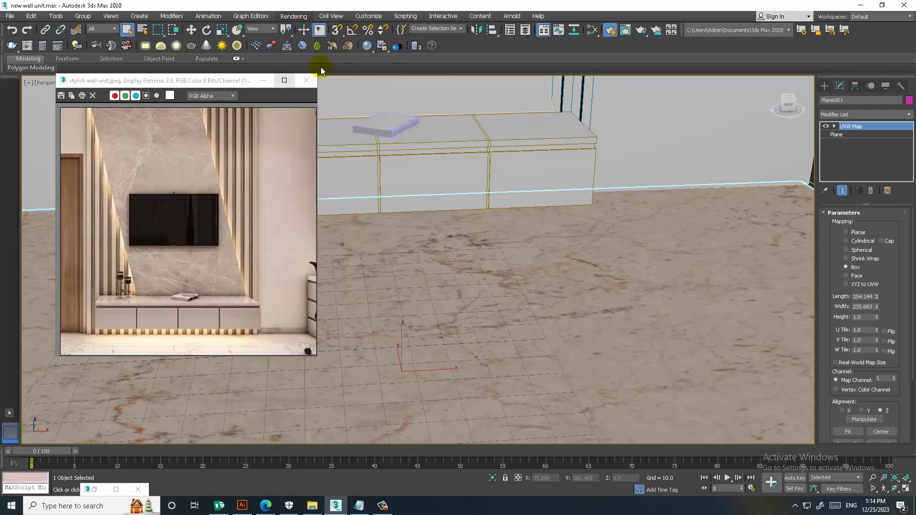
pyautogui.click(368, 186)
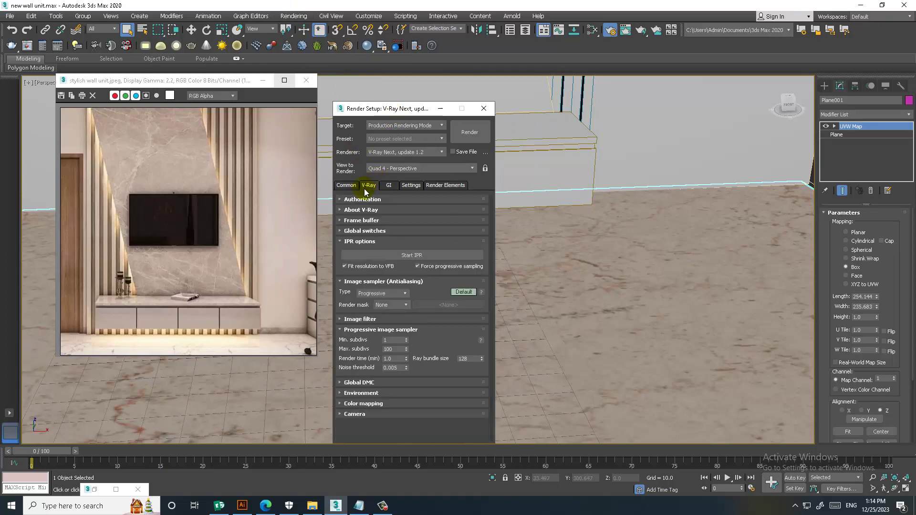
pyautogui.click(393, 293)
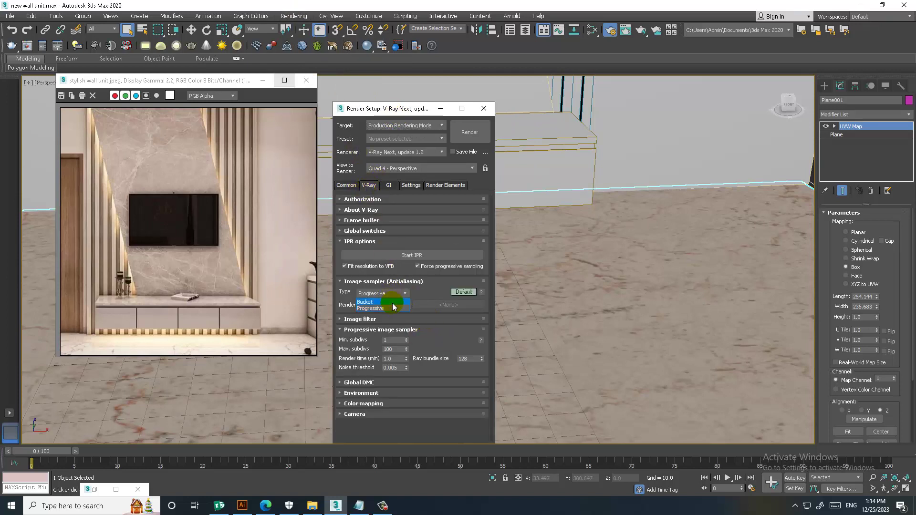
pyautogui.click(392, 303)
pyautogui.click(362, 384)
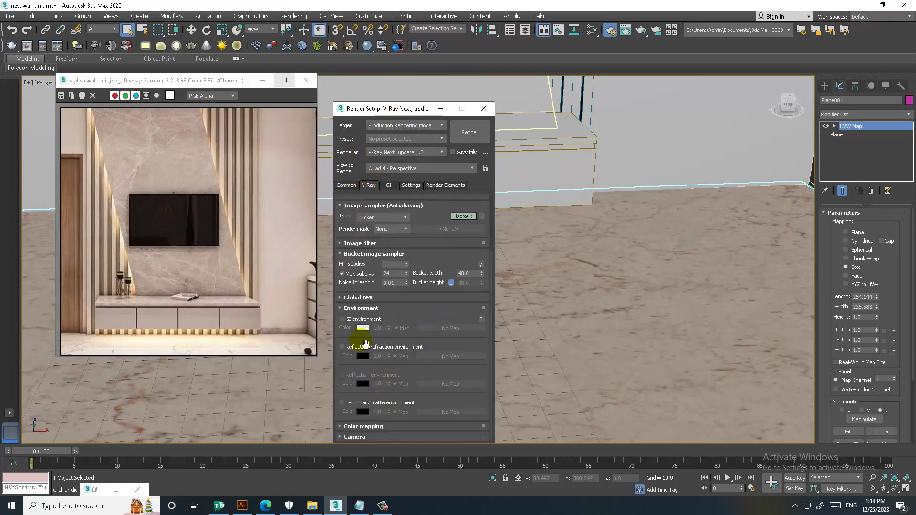
pyautogui.click(351, 320)
# Step: Render a test of the marble floor and close the frame buffer
pyautogui.click(466, 139)
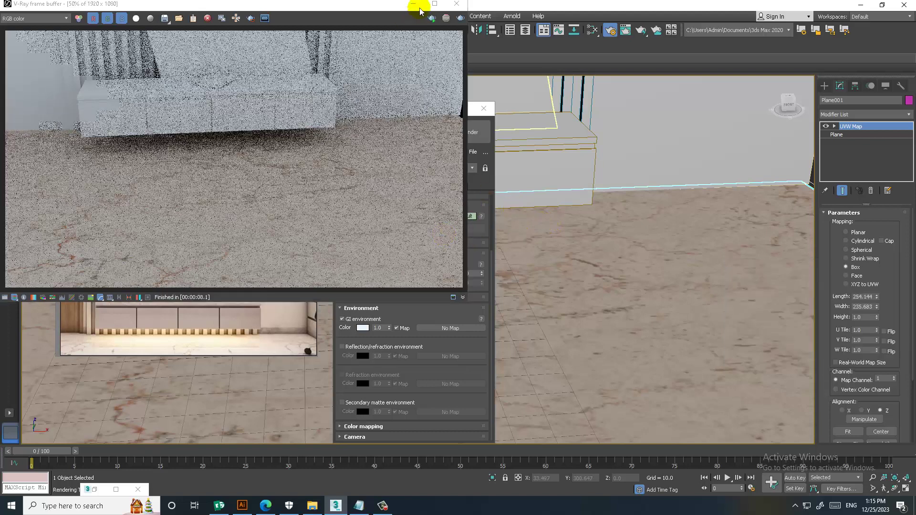
pyautogui.click(457, 6)
pyautogui.moveTo(630, 249)
pyautogui.keyDown('alt'); pyautogui.mouseDown(button='middle')
pyautogui.moveTo(668, 268)
pyautogui.moveTo(651, 317)
pyautogui.moveTo(718, 248)
pyautogui.mouseUp(button='middle'); pyautogui.keyUp('alt')
# Step: Select the back wall Box001 and add a new VRayMtl, Material #27, in the Slate editor
pyautogui.click(716, 246)
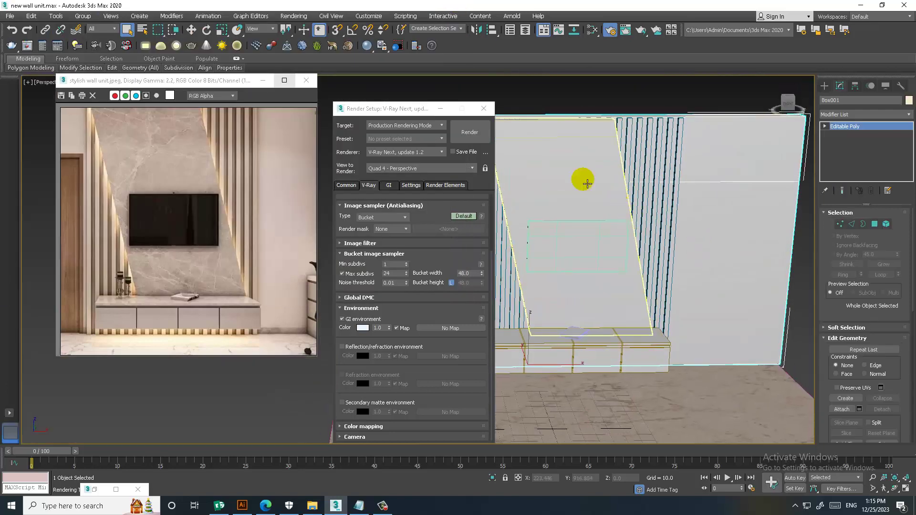
pyautogui.moveTo(382, 109)
pyautogui.mouseDown()
pyautogui.moveTo(96, 254)
pyautogui.moveTo(93, 309)
pyautogui.mouseUp()
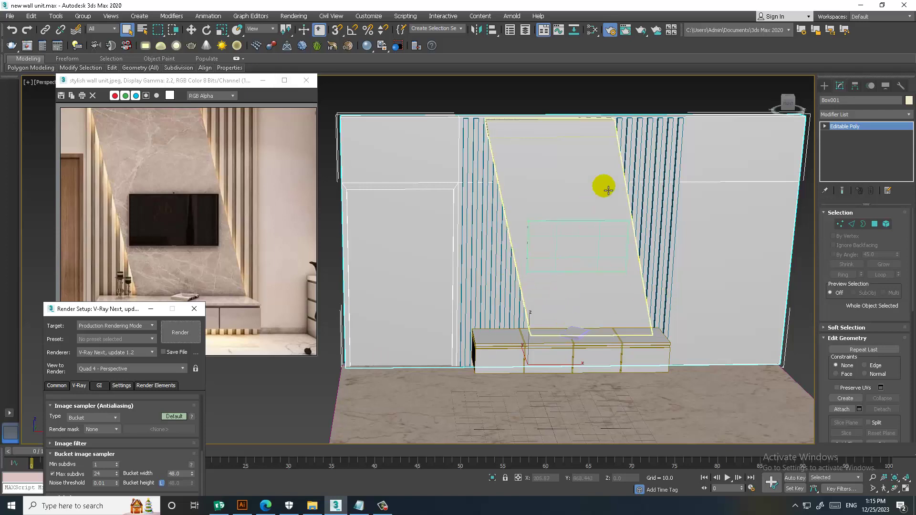
pyautogui.press('m')
pyautogui.scroll(-5, 605, 329)
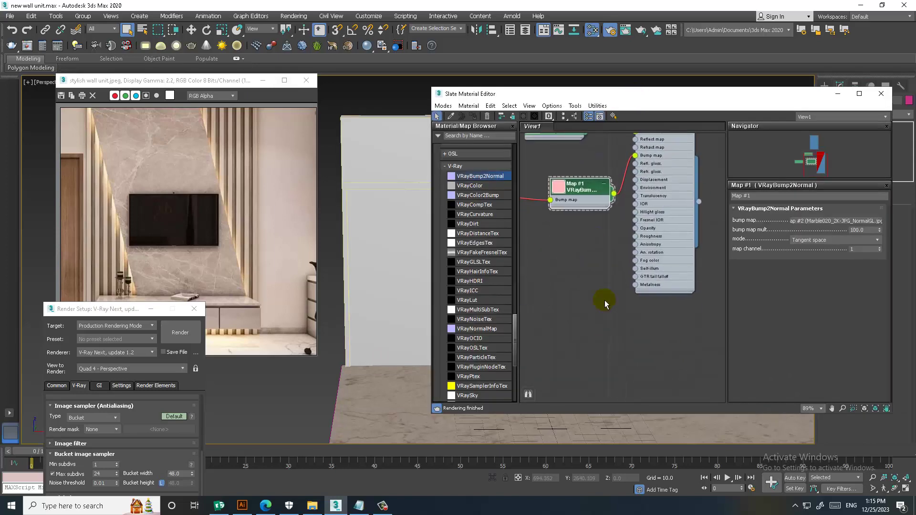
pyautogui.moveTo(515, 334)
pyautogui.mouseDown()
pyautogui.moveTo(502, 275)
pyautogui.moveTo(505, 181)
pyautogui.mouseUp()
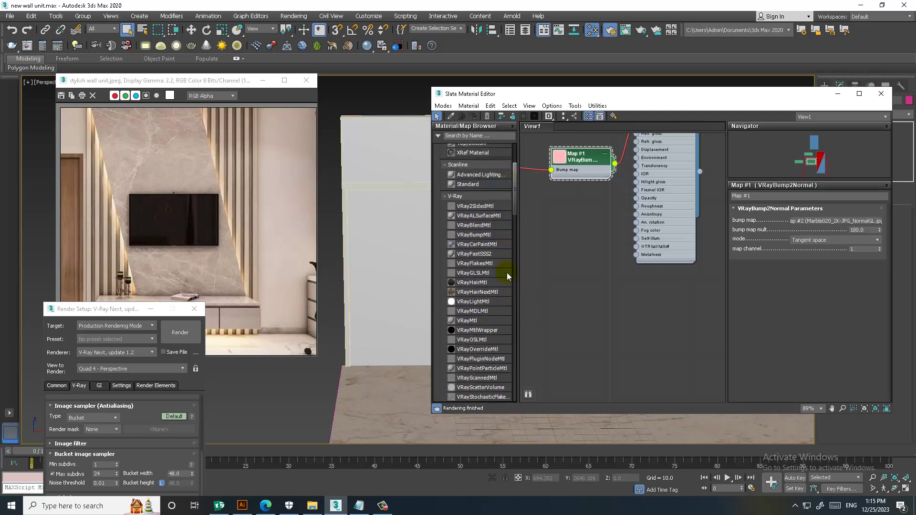
pyautogui.click(470, 322)
pyautogui.moveTo(624, 314); pyautogui.dragTo(620, 314)
pyautogui.doubleClick(618, 313)
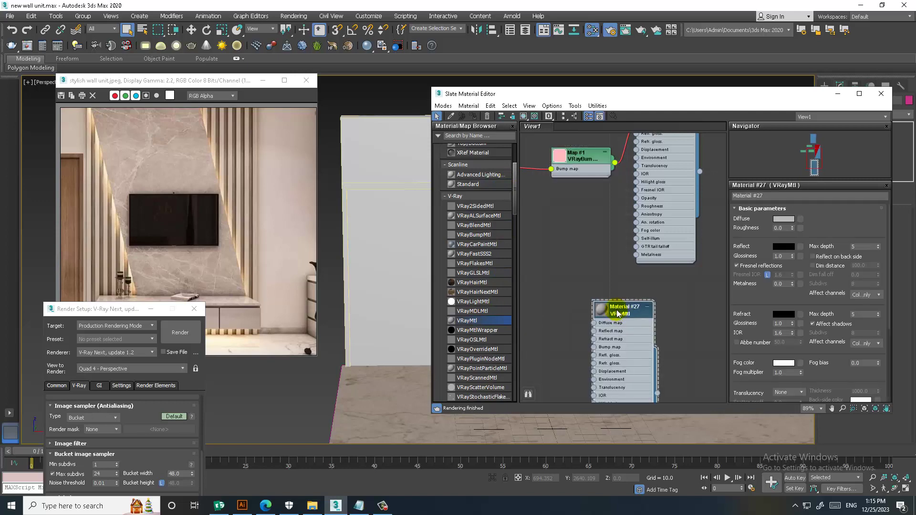
# Step: Load the brown Travertine003 colour image from Marb 2 as the new material's diffuse Bitmap
pyautogui.click(800, 219)
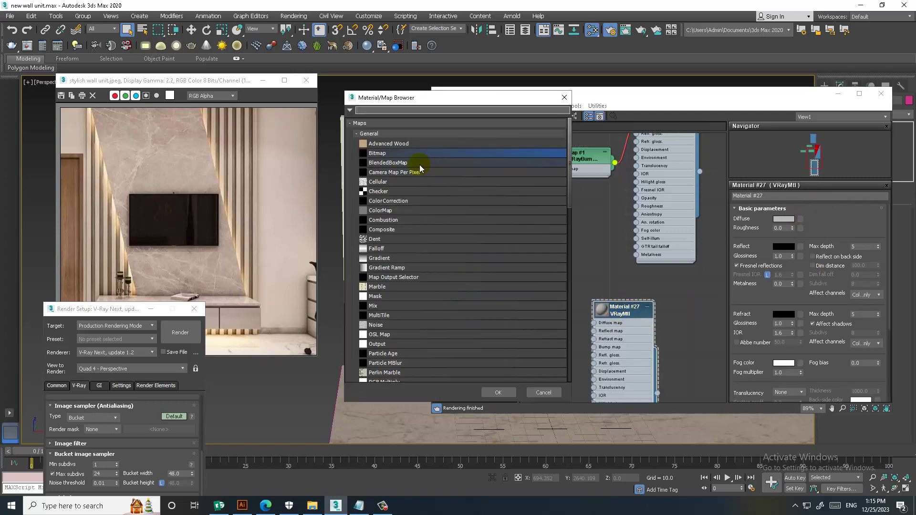
pyautogui.doubleClick(396, 153)
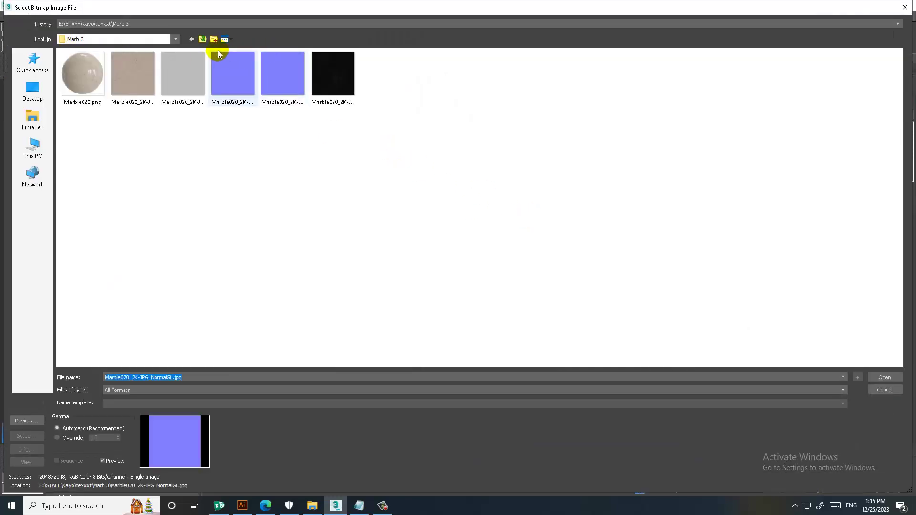
pyautogui.click(203, 39)
pyautogui.doubleClick(86, 63)
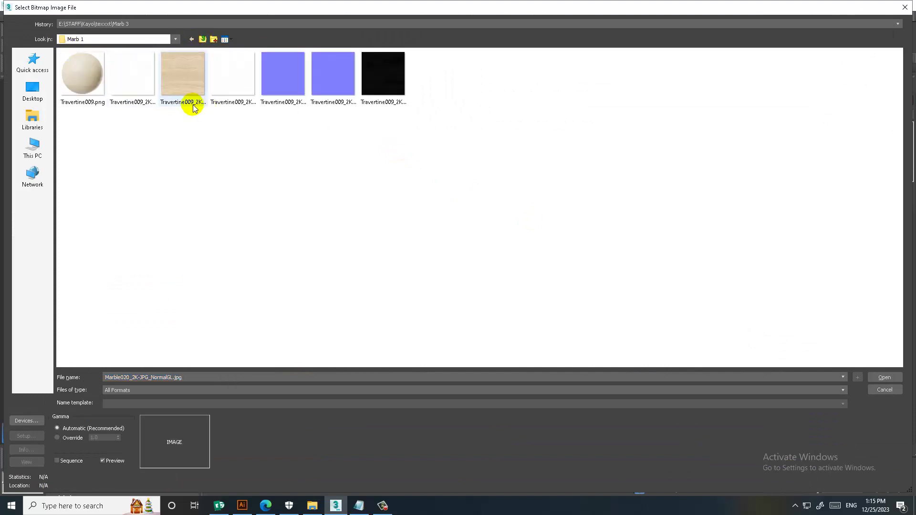
pyautogui.click(91, 76)
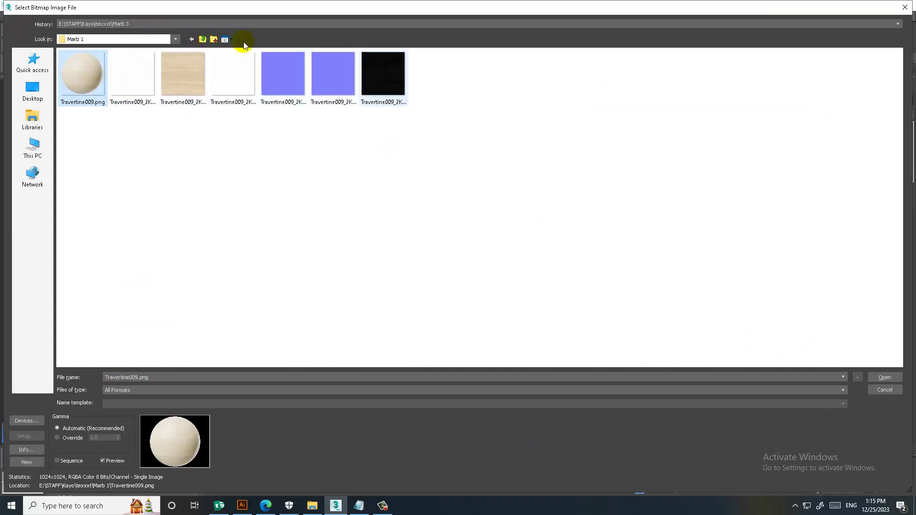
pyautogui.click(202, 39)
pyautogui.doubleClick(94, 72)
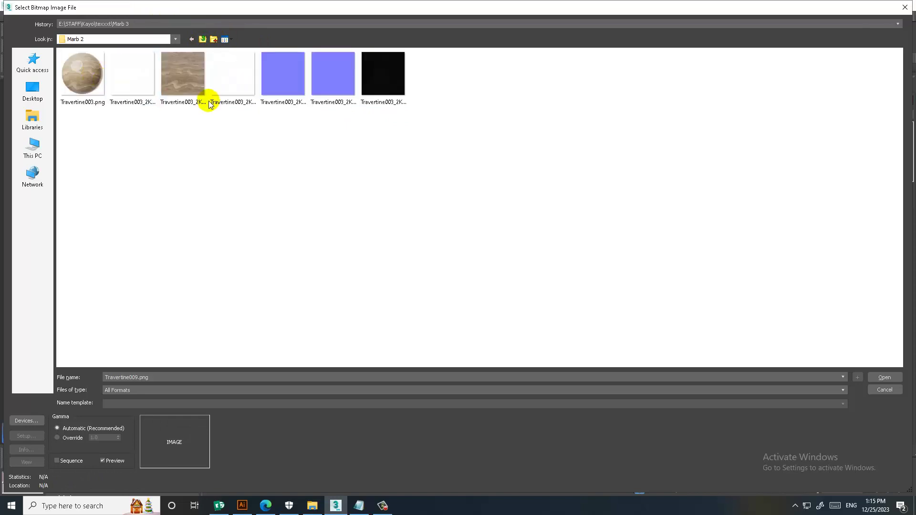
pyautogui.doubleClick(177, 84)
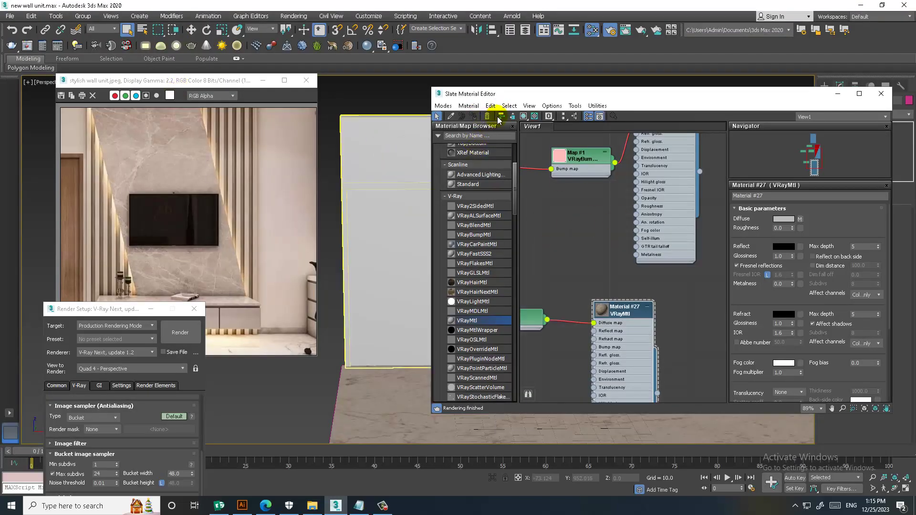
# Step: Assign the travertine marble material to slanted panel Box027 and show it shaded in the viewport
pyautogui.moveTo(571, 95); pyautogui.dragTo(560, 278)
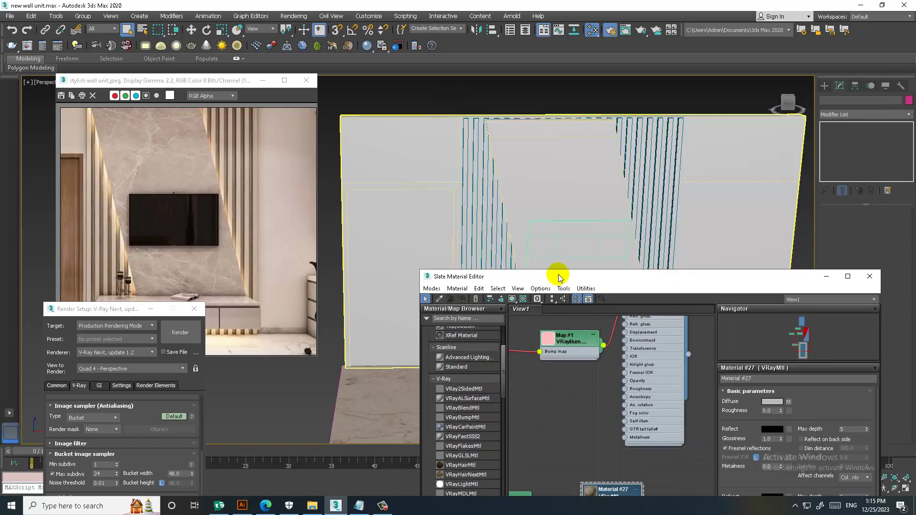
pyautogui.click(547, 180)
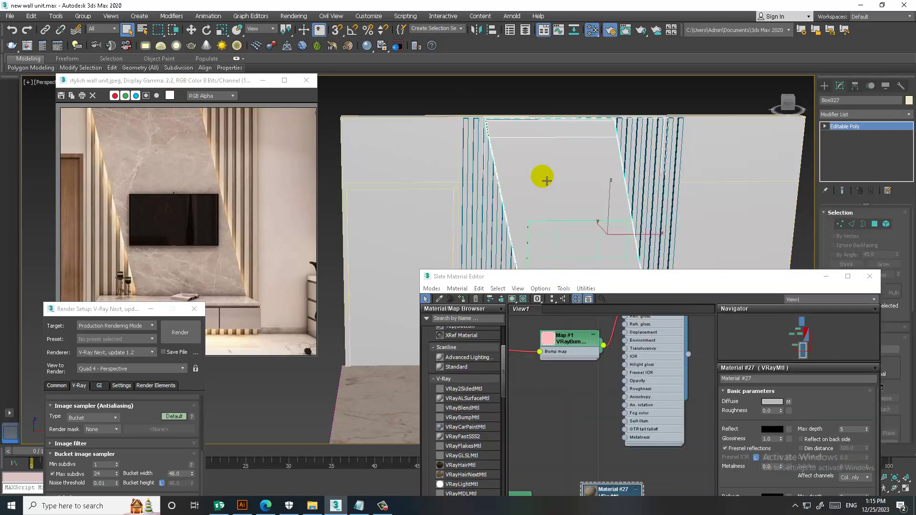
pyautogui.moveTo(572, 276); pyautogui.dragTo(590, 145)
pyautogui.click(480, 169)
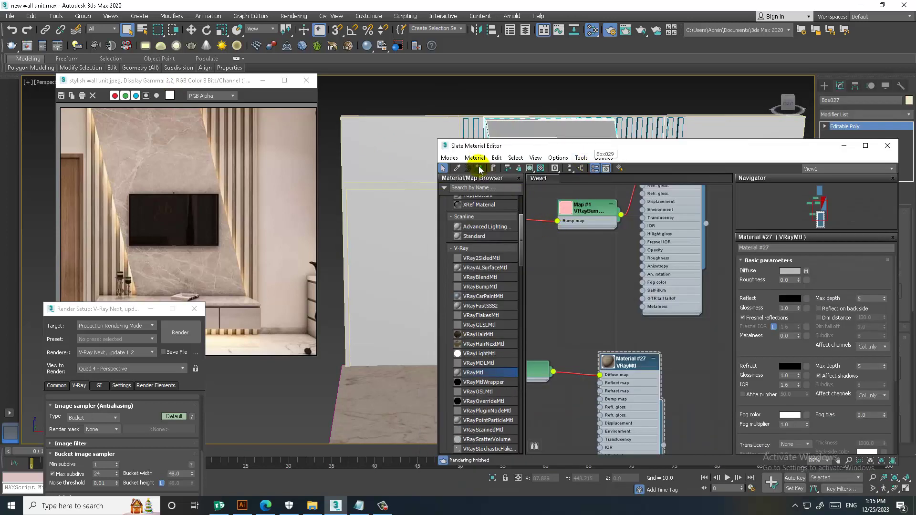
pyautogui.click(541, 168)
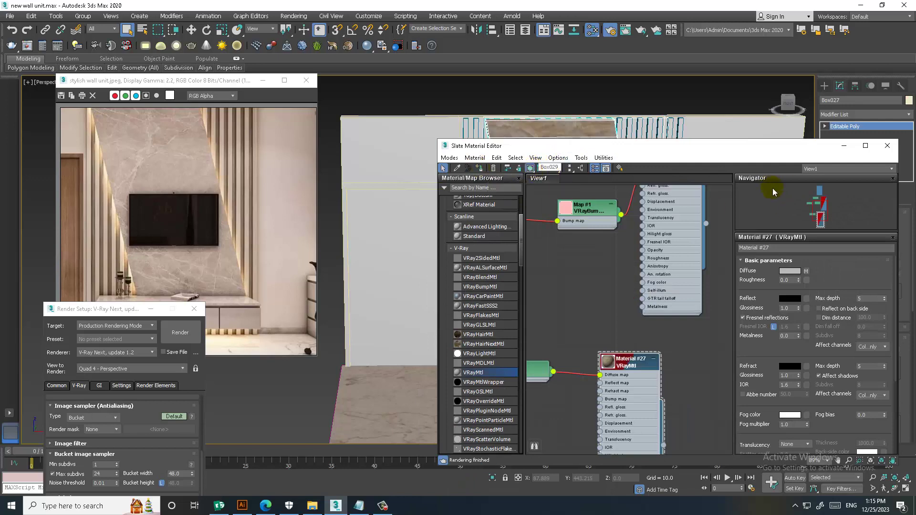
pyautogui.click(844, 146)
# Step: Raise the marble material's reflection colour to dark grey 32
pyautogui.scroll(1, 551, 220)
pyautogui.scroll(2, 562, 205)
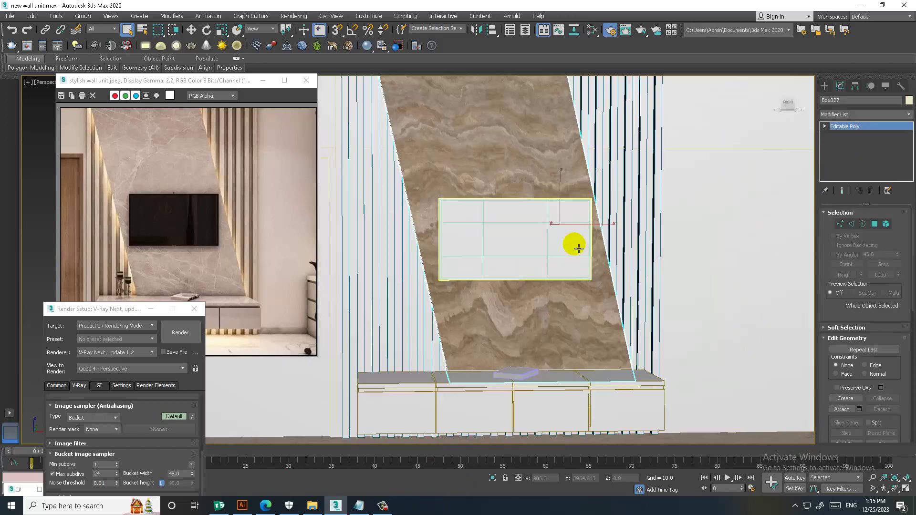
pyautogui.scroll(2, 577, 245)
pyautogui.scroll(1, 587, 201)
pyautogui.moveTo(568, 192)
pyautogui.keyDown('alt'); pyautogui.mouseDown(button='middle')
pyautogui.moveTo(566, 180)
pyautogui.moveTo(542, 191)
pyautogui.moveTo(564, 207)
pyautogui.moveTo(507, 151)
pyautogui.mouseUp(button='middle'); pyautogui.keyUp('alt')
pyautogui.press('m')
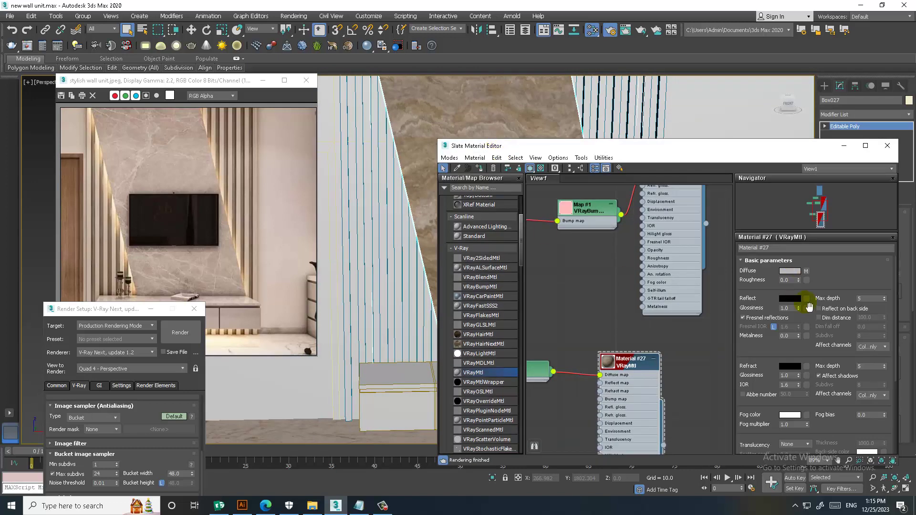
pyautogui.click(790, 299)
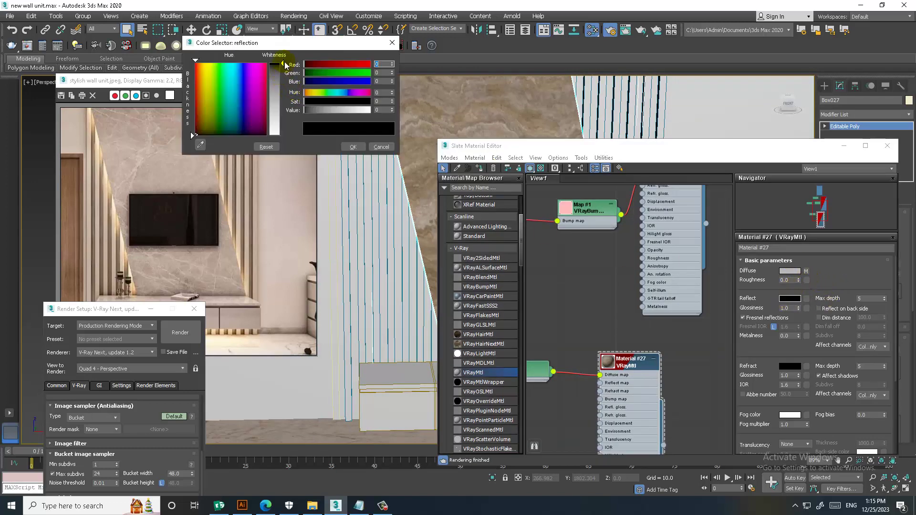
pyautogui.moveTo(284, 65); pyautogui.dragTo(285, 72)
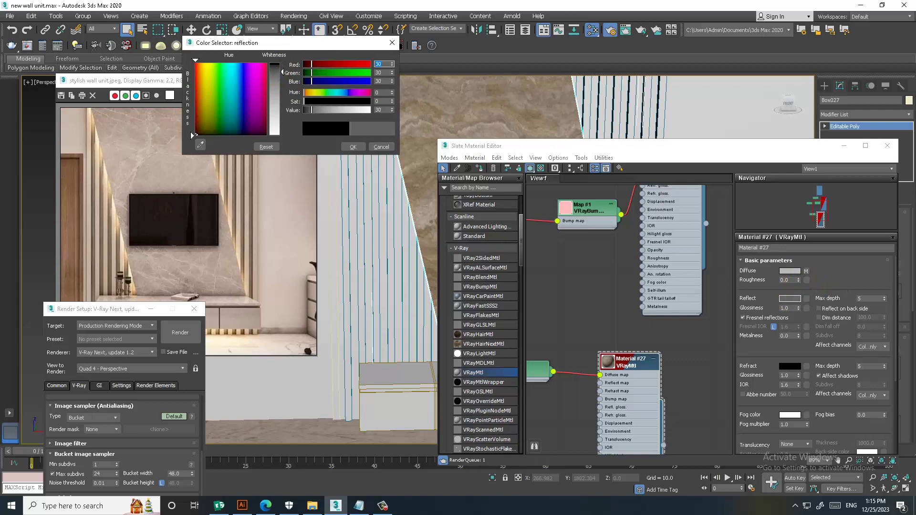
pyautogui.click(353, 146)
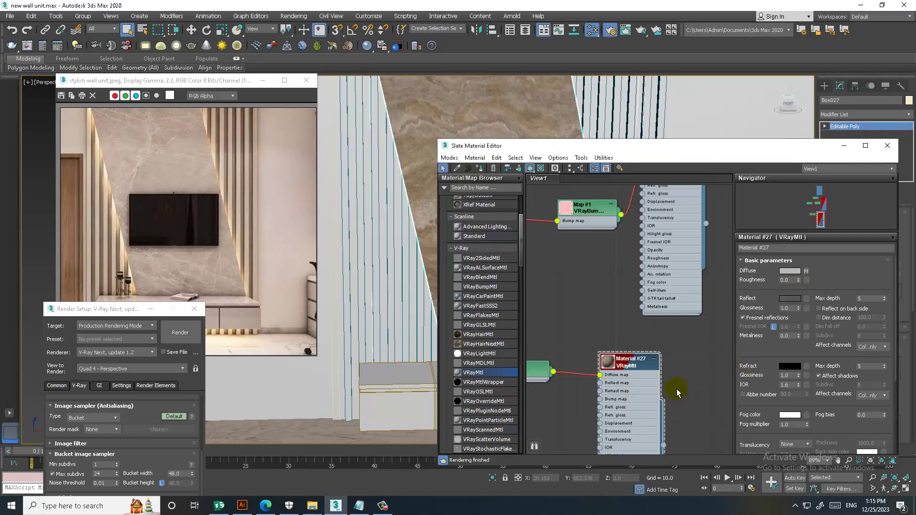
pyautogui.moveTo(677, 389); pyautogui.dragTo(744, 338, button='middle')
# Step: Add a UVW Map modifier with Box mapping to the slanted panel Box027
pyautogui.moveTo(826, 156); pyautogui.dragTo(607, 333)
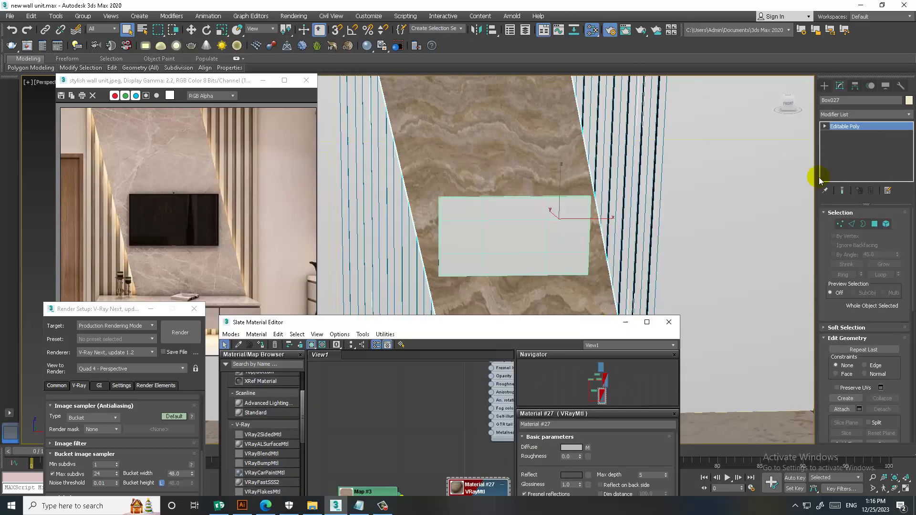
pyautogui.click(858, 115)
pyautogui.press('u')
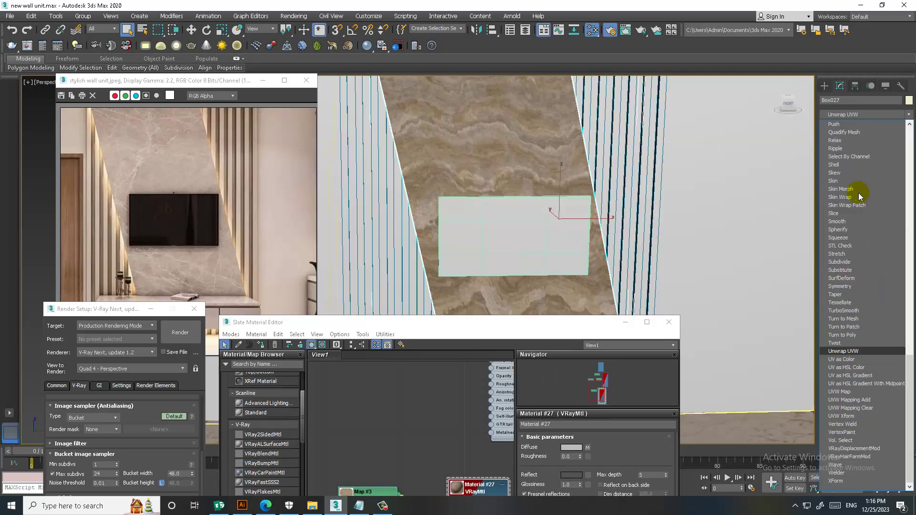
pyautogui.click(863, 392)
pyautogui.click(855, 268)
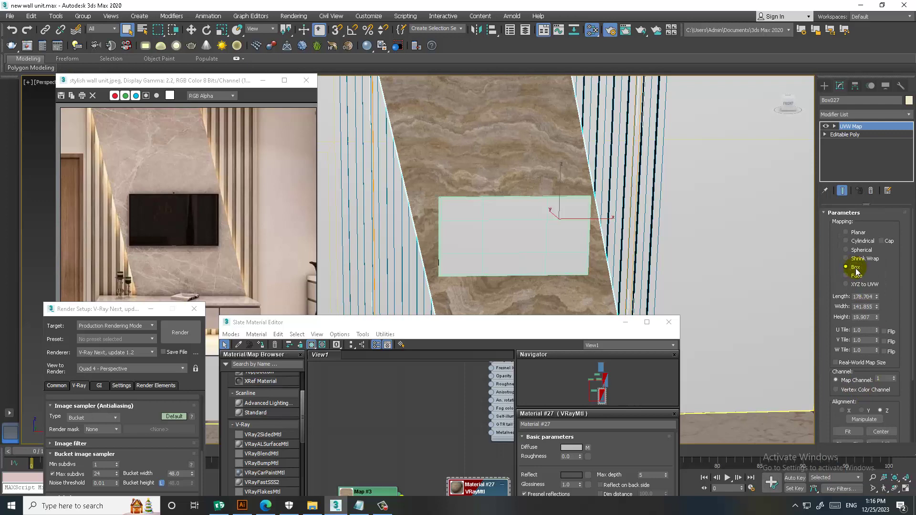
pyautogui.moveTo(467, 325); pyautogui.dragTo(626, 99)
pyautogui.moveTo(564, 318); pyautogui.dragTo(602, 289, button='middle')
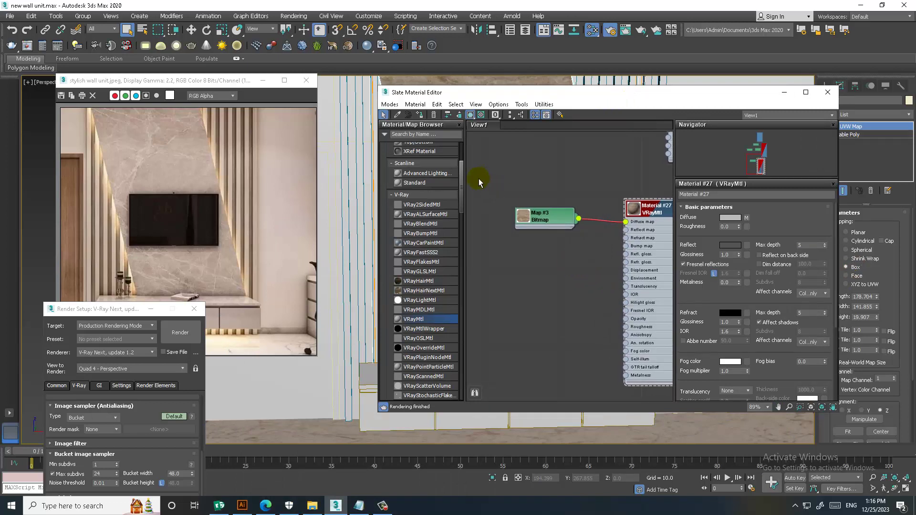
# Step: Drive Material #27's bump with a VRayBump2Normal map loading the Travertine003_2K-JPG_NormalGL bitmap
pyautogui.moveTo(460, 183)
pyautogui.mouseDown()
pyautogui.moveTo(462, 305)
pyautogui.moveTo(431, 316)
pyautogui.mouseUp()
pyautogui.moveTo(552, 308); pyautogui.dragTo(575, 301)
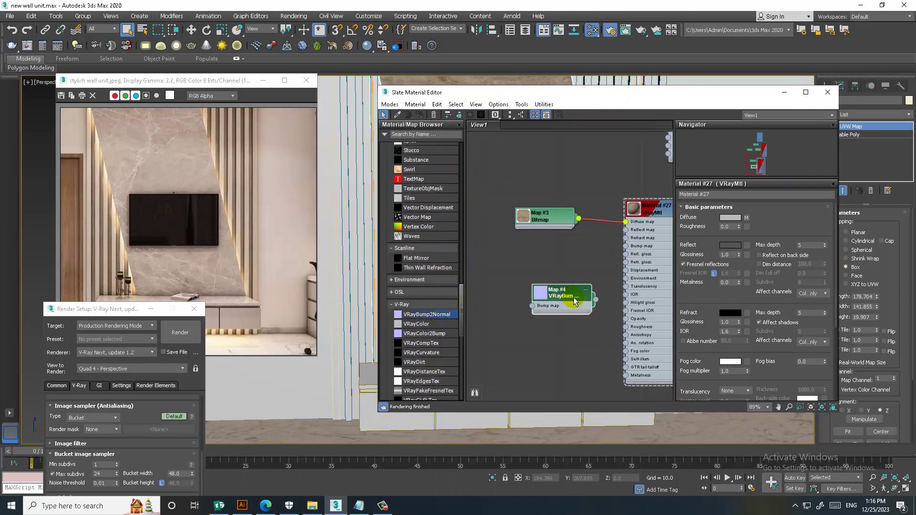
pyautogui.moveTo(607, 272); pyautogui.dragTo(625, 246)
pyautogui.doubleClick(563, 298)
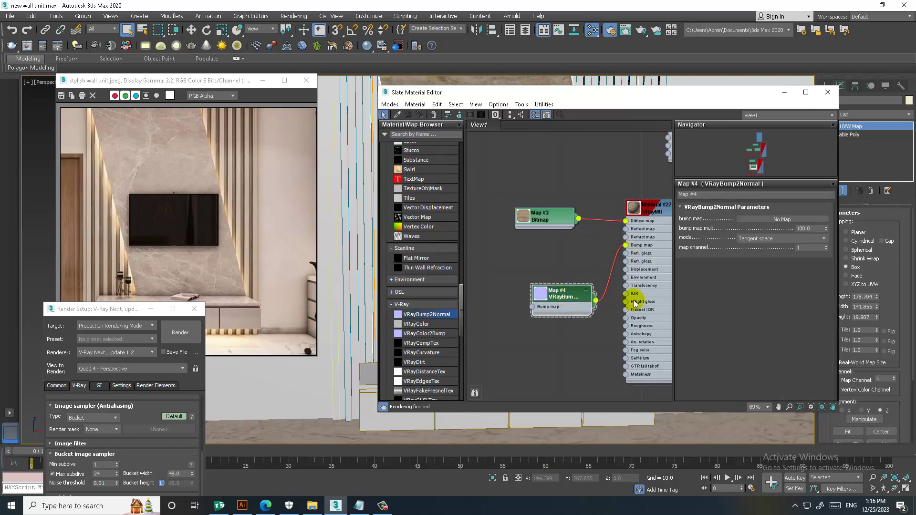
pyautogui.click(765, 219)
pyautogui.doubleClick(402, 152)
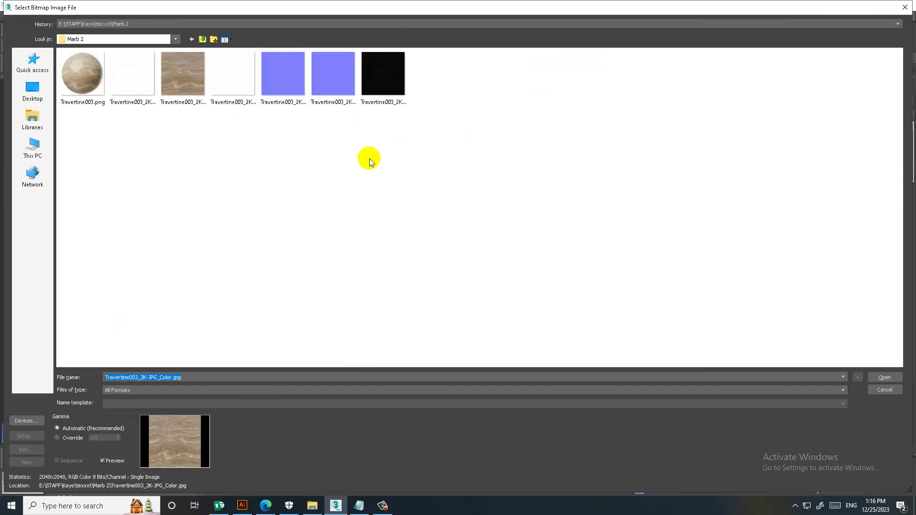
pyautogui.doubleClick(328, 78)
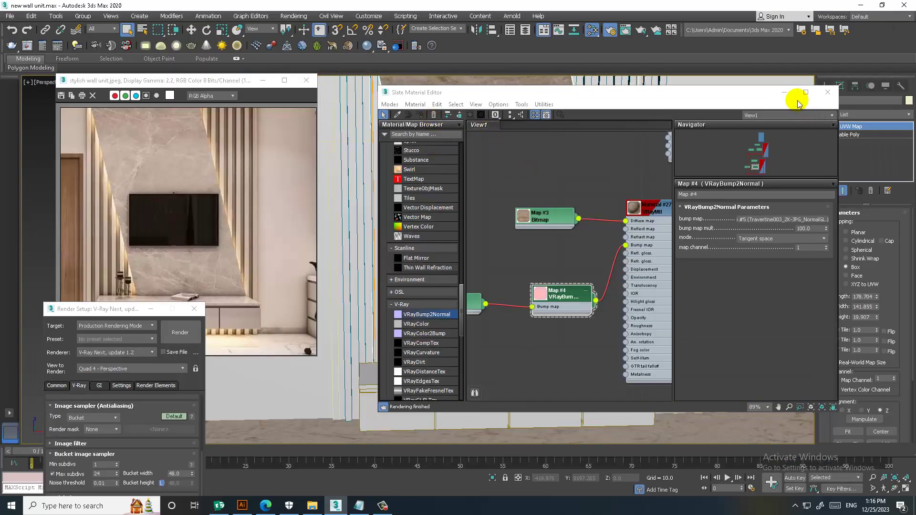
pyautogui.click(785, 92)
pyautogui.scroll(-3, 548, 209)
# Step: Set the environment background colour to white
pyautogui.scroll(4, 560, 204)
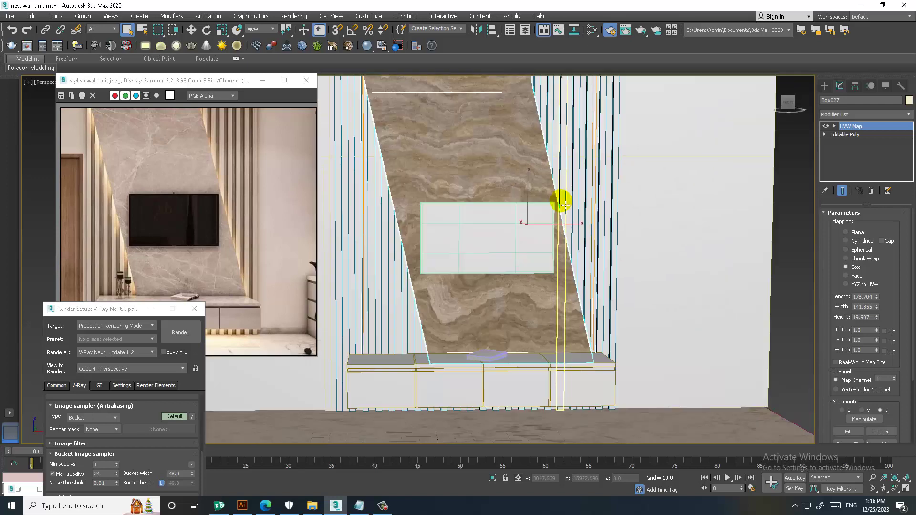
pyautogui.moveTo(565, 205); pyautogui.dragTo(566, 209, button='middle')
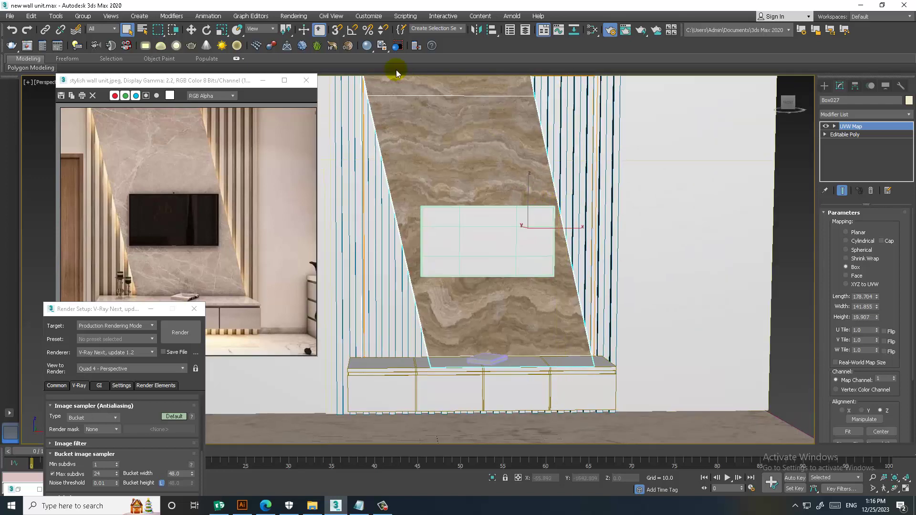
pyautogui.click(293, 16)
pyautogui.click(335, 138)
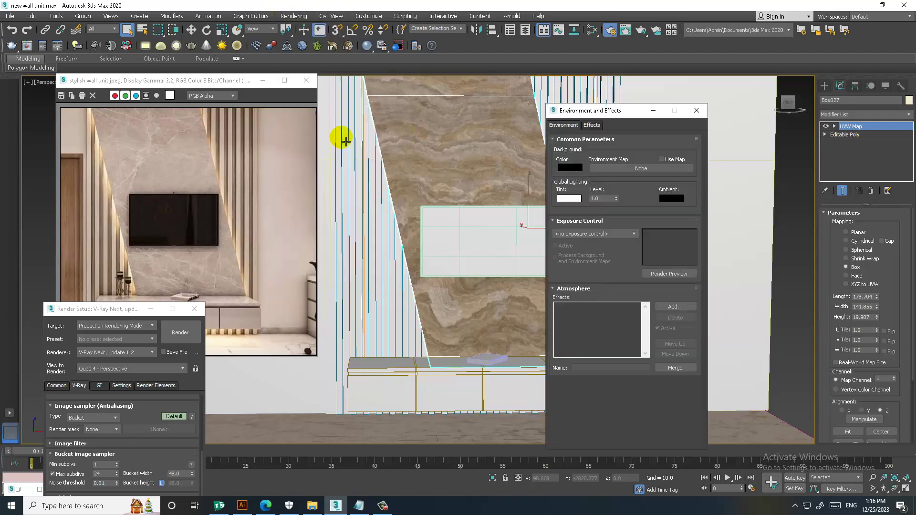
pyautogui.click(567, 169)
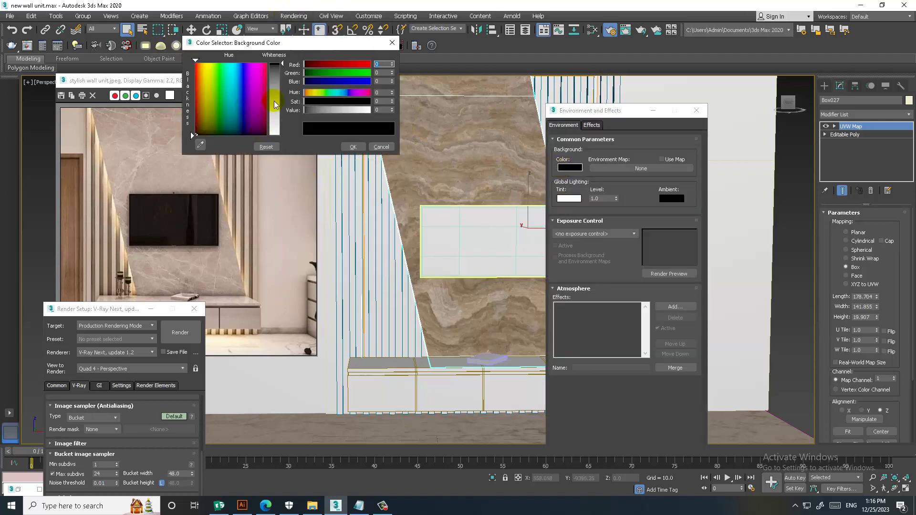
pyautogui.moveTo(275, 104); pyautogui.dragTo(275, 135)
pyautogui.click(353, 147)
# Step: Render a test image of the perspective view and close the frame buffer
pyautogui.click(293, 15)
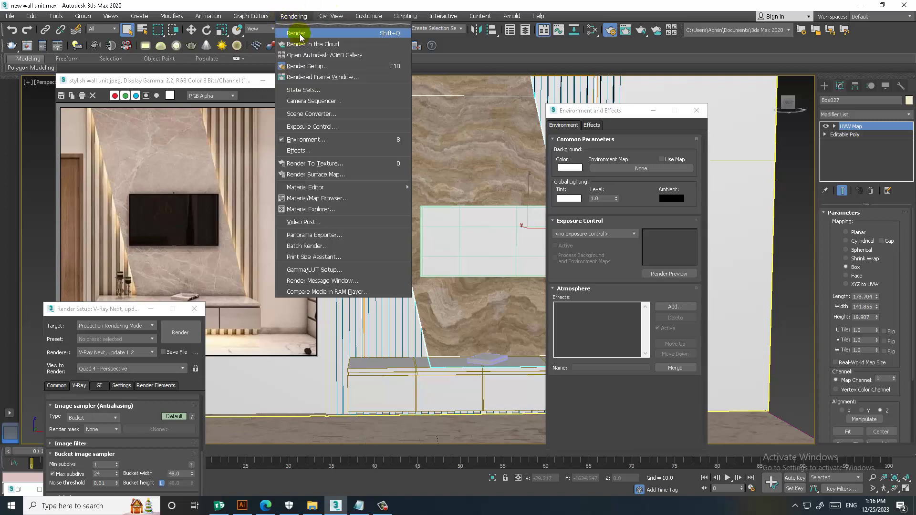
pyautogui.click(300, 35)
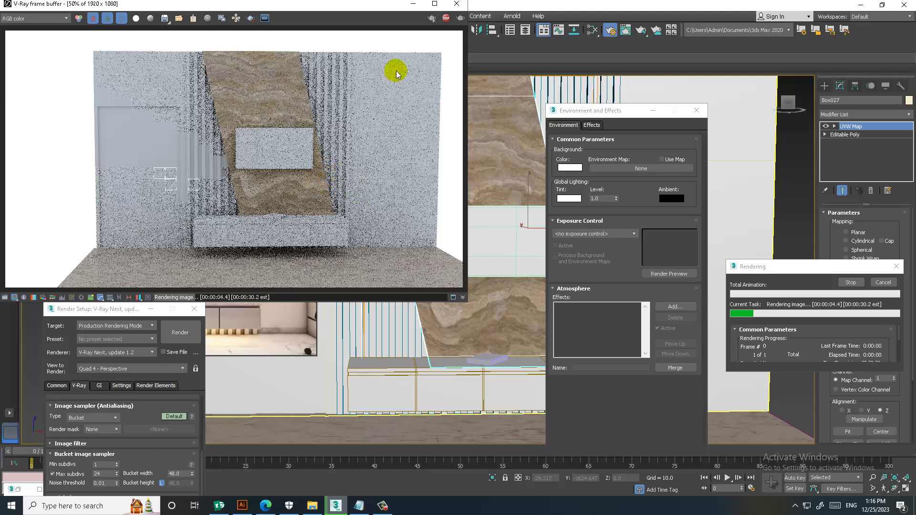
pyautogui.click(457, 6)
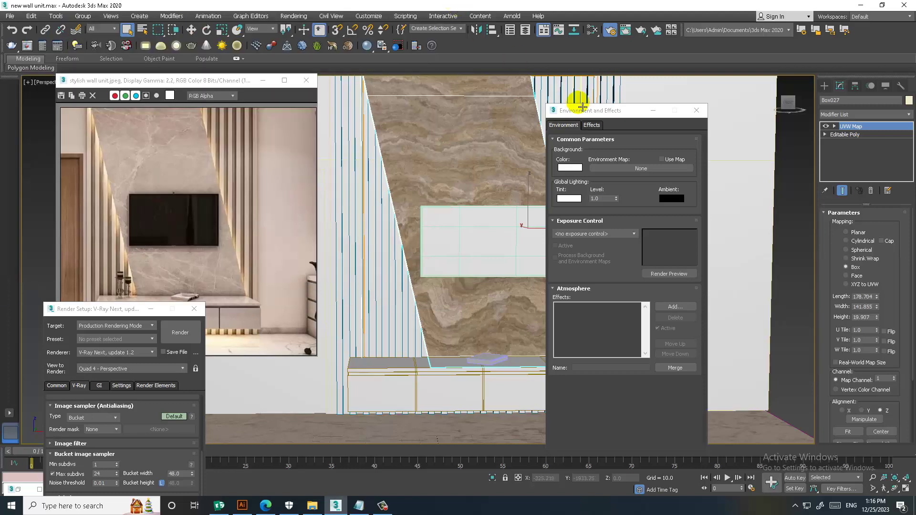
# Step: Rename Material #27 from 'floor' to 'design'
pyautogui.click(653, 111)
pyautogui.moveTo(666, 180)
pyautogui.keyDown('alt'); pyautogui.mouseDown(button='middle')
pyautogui.moveTo(697, 214)
pyautogui.moveTo(665, 188)
pyautogui.moveTo(660, 163)
pyautogui.moveTo(678, 219)
pyautogui.mouseUp(button='middle'); pyautogui.keyUp('alt')
pyautogui.scroll(-3, 674, 202)
pyautogui.scroll(3, 656, 202)
pyautogui.press('m')
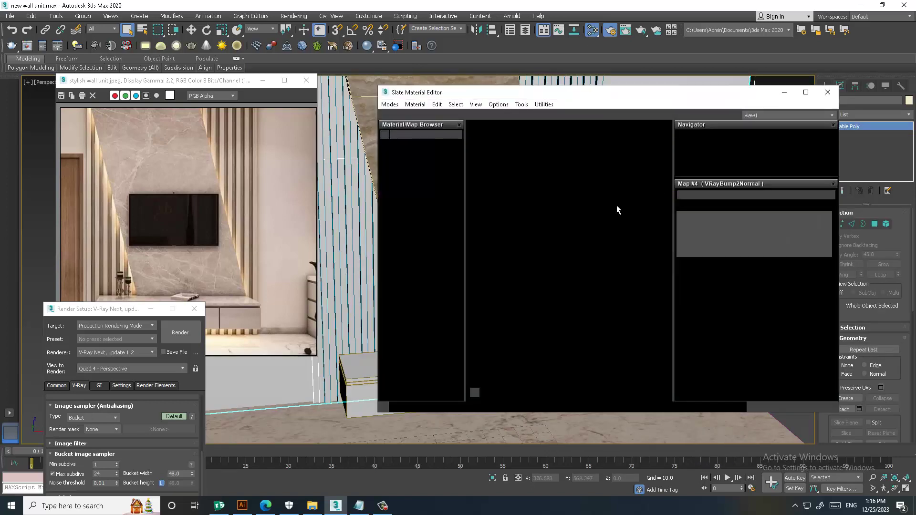
pyautogui.moveTo(505, 284); pyautogui.dragTo(587, 238, button='middle')
pyautogui.click(620, 199)
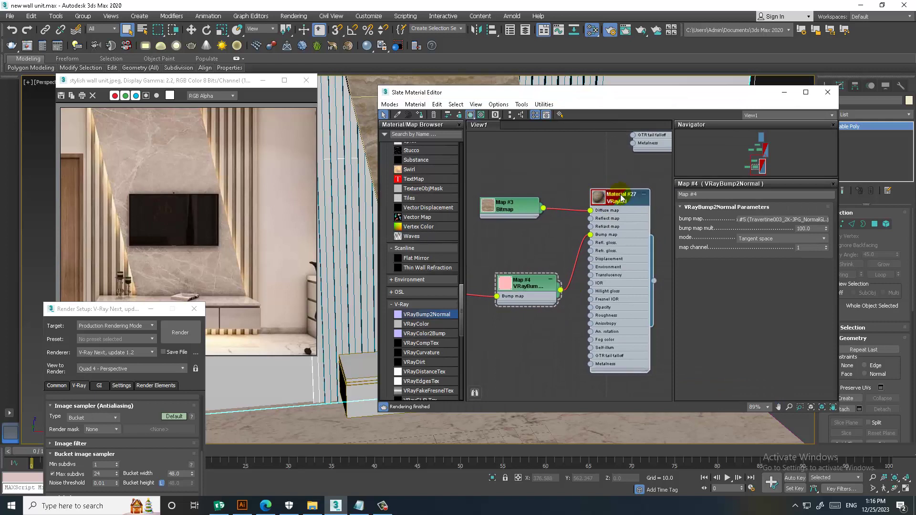
pyautogui.doubleClick(621, 199)
pyautogui.write('floor')
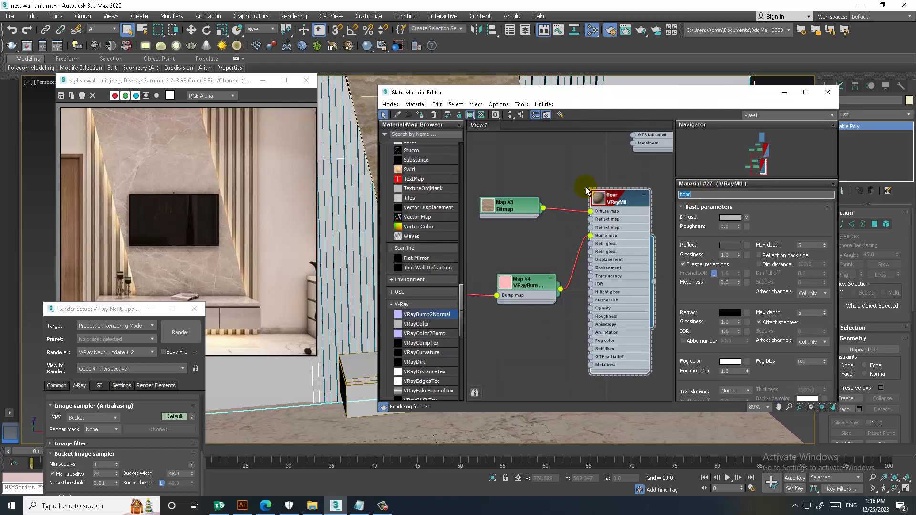
pyautogui.press('BackSpace')
pyautogui.write('design')
# Step: Add a new VRayMtl, Material #28, to the node graph
pyautogui.moveTo(522, 347); pyautogui.dragTo(503, 231, button='middle')
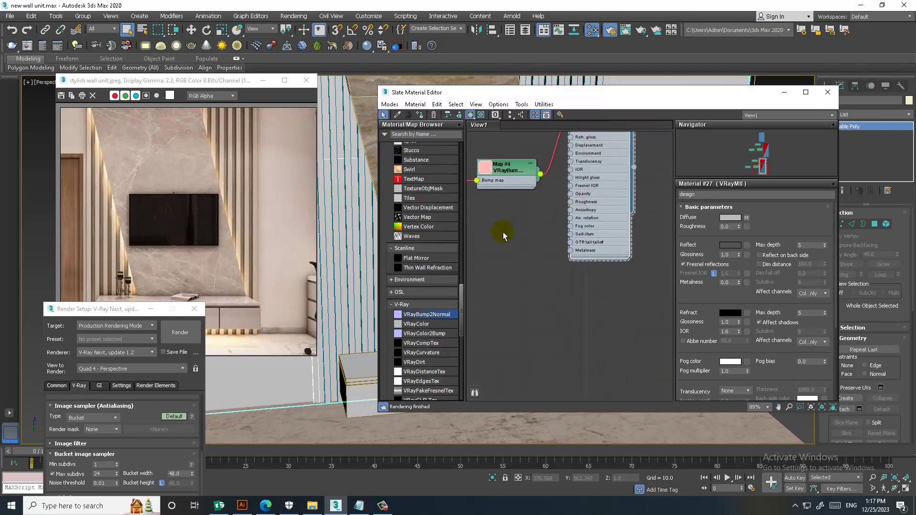
pyautogui.moveTo(470, 303); pyautogui.dragTo(469, 165)
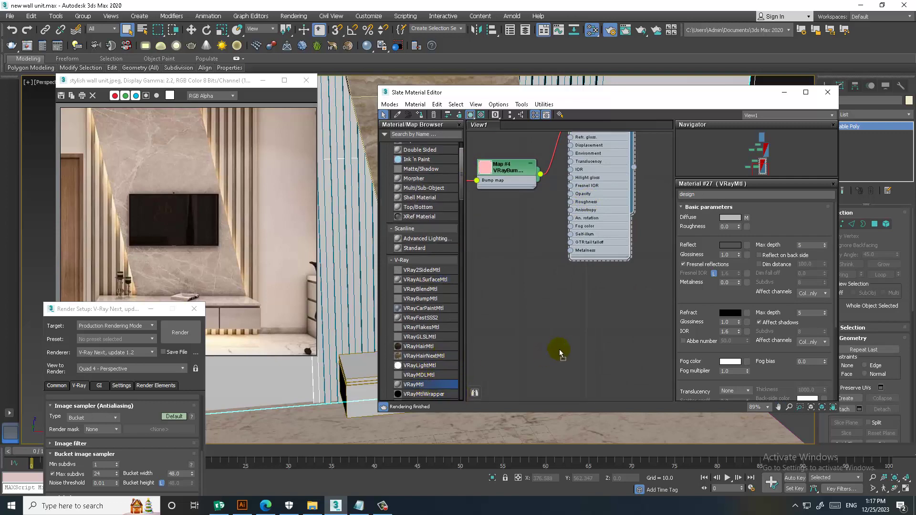
pyautogui.moveTo(560, 352)
pyautogui.mouseDown()
pyautogui.moveTo(546, 317)
pyautogui.moveTo(611, 306)
pyautogui.mouseUp()
pyautogui.doubleClick(577, 323)
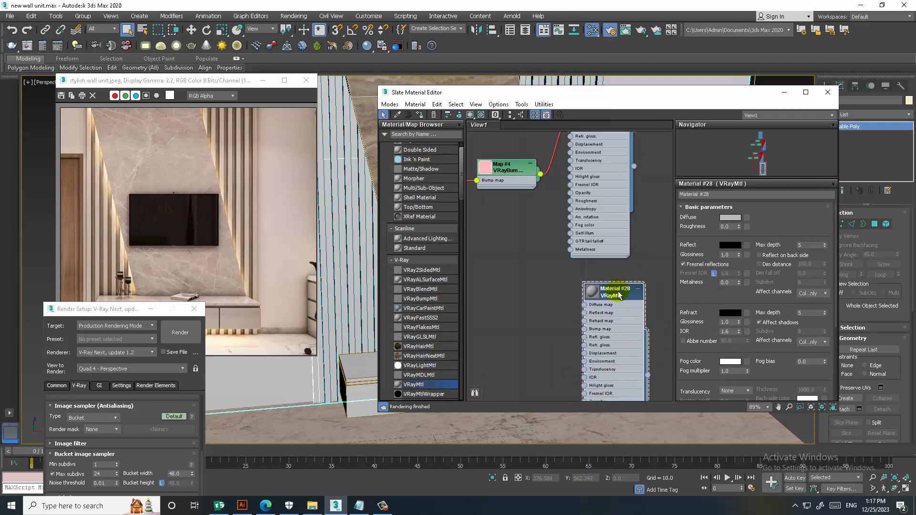
# Step: Give Material #28 a brown diffuse colour sampled from the floor
pyautogui.click(747, 218)
pyautogui.click(572, 101)
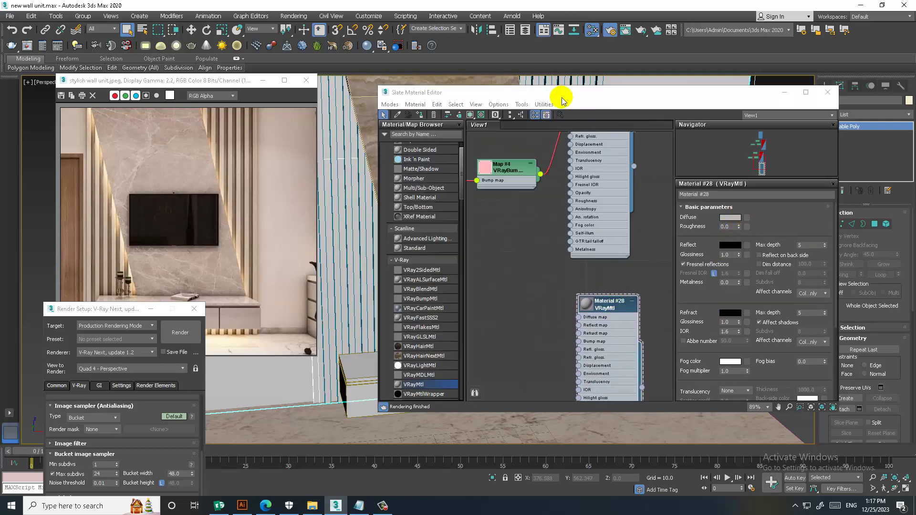
pyautogui.click(730, 219)
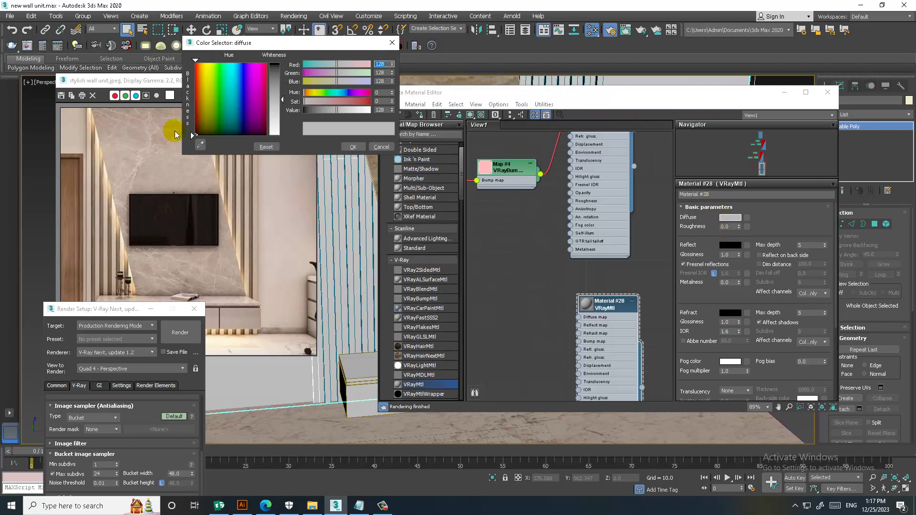
pyautogui.moveTo(201, 146); pyautogui.dragTo(357, 432)
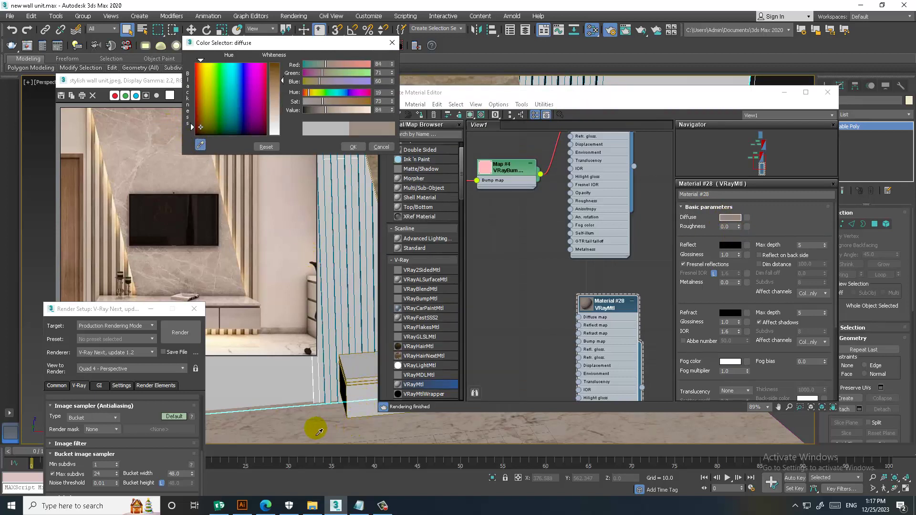
pyautogui.moveTo(357, 432)
pyautogui.mouseDown()
pyautogui.moveTo(307, 433)
pyautogui.moveTo(313, 159)
pyautogui.mouseUp()
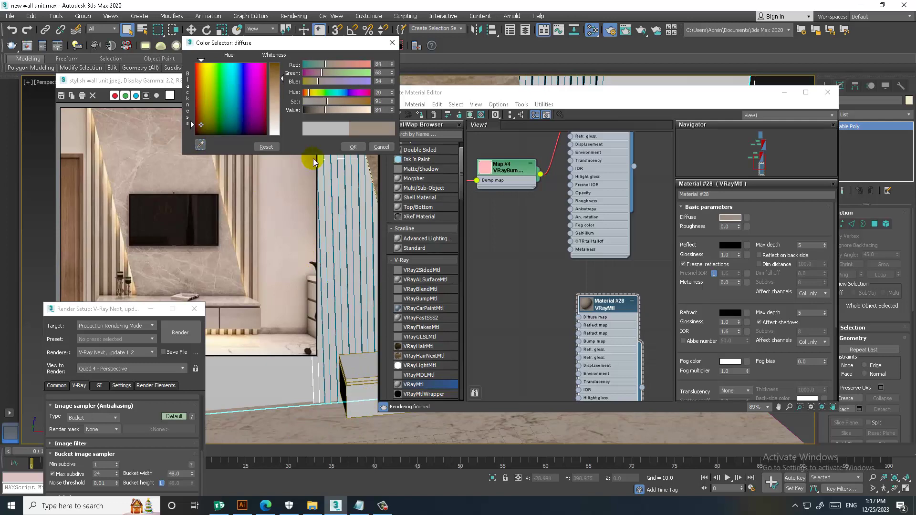
pyautogui.click(355, 149)
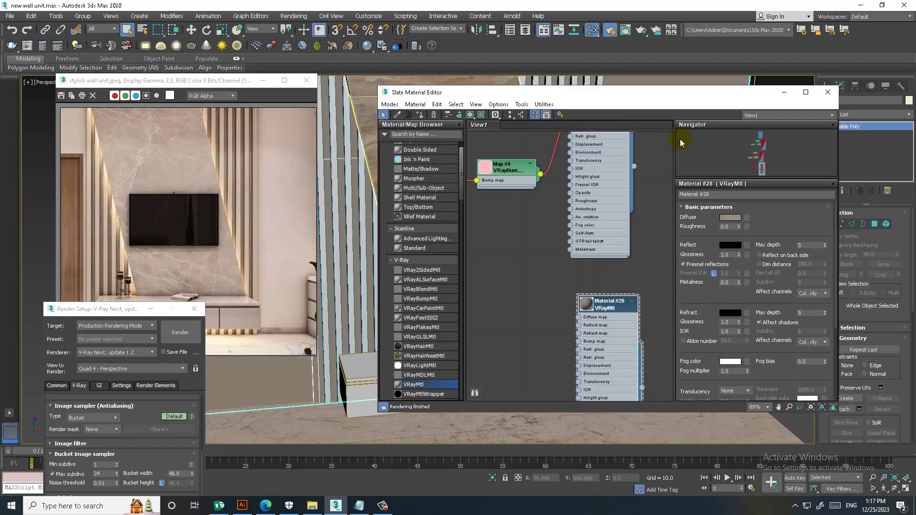
# Step: Resample the floor colour and lighten it to a pale beige-grey, about RGB 125, 115, 106
pyautogui.click(729, 218)
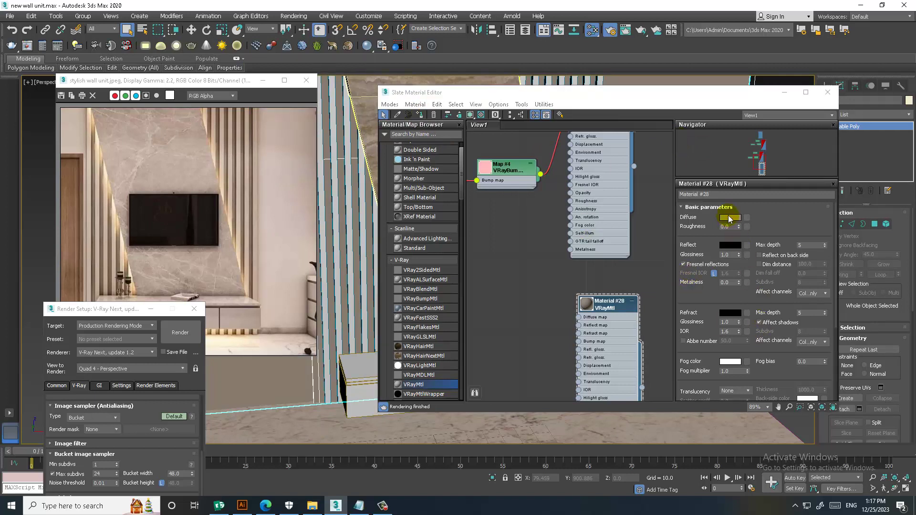
pyautogui.click(200, 146)
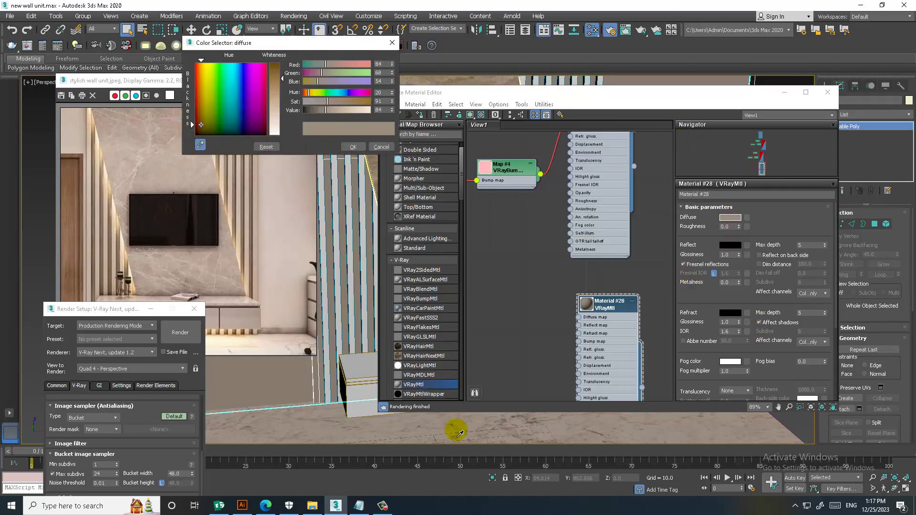
pyautogui.moveTo(403, 443)
pyautogui.mouseDown()
pyautogui.moveTo(388, 419)
pyautogui.moveTo(373, 426)
pyautogui.mouseUp()
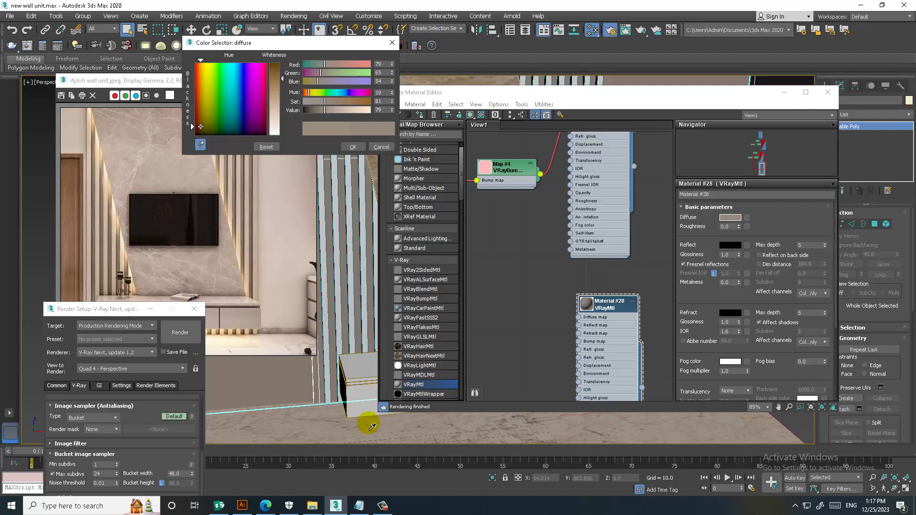
pyautogui.moveTo(283, 81); pyautogui.dragTo(283, 93)
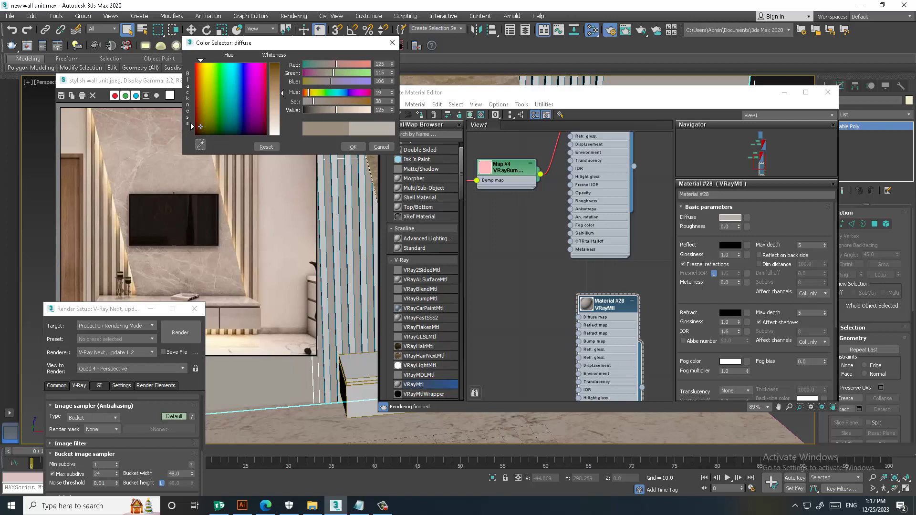
pyautogui.click(354, 147)
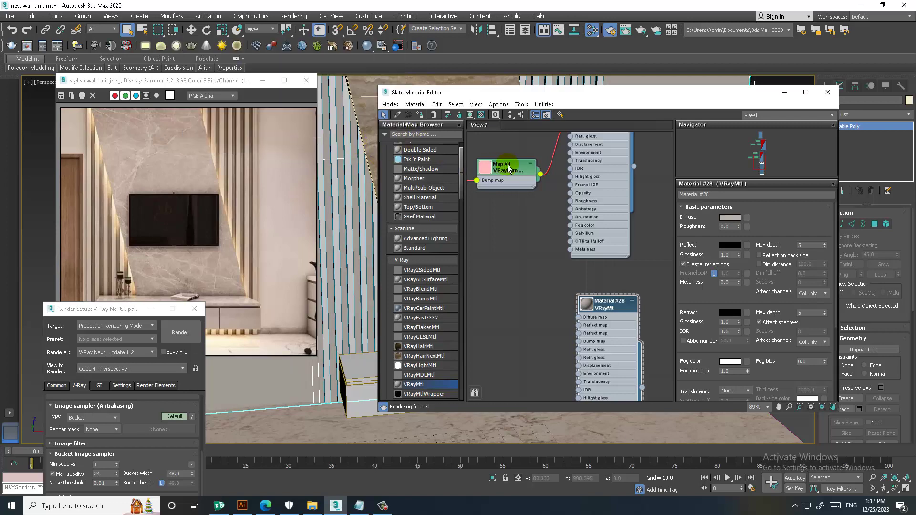
# Step: Select the marble panel and open the design material's parameters
pyautogui.click(784, 93)
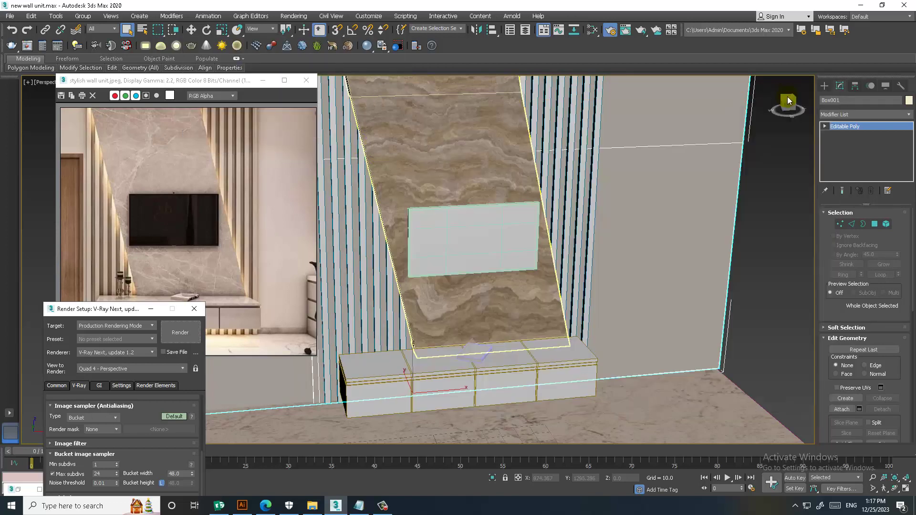
pyautogui.scroll(-5, 598, 241)
pyautogui.scroll(3, 598, 241)
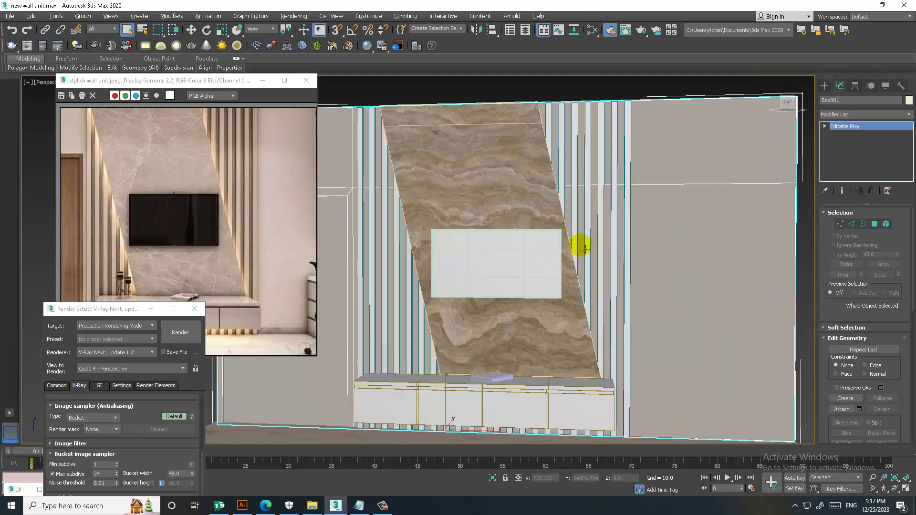
pyautogui.scroll(2, 582, 256)
pyautogui.click(486, 201)
pyautogui.keyDown('alt'); pyautogui.moveTo(487, 200); pyautogui.dragTo(576, 258, button='middle'); pyautogui.keyUp('alt')
pyautogui.scroll(-2, 575, 258)
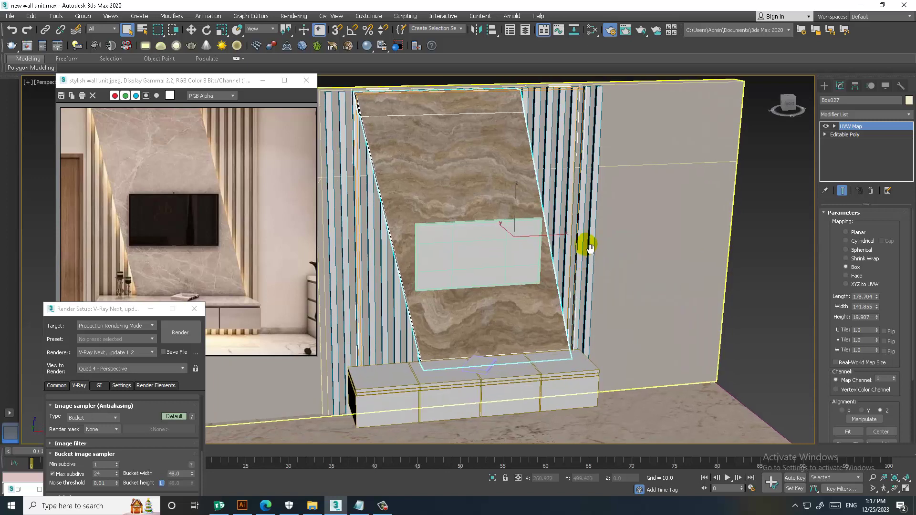
pyautogui.scroll(3, 586, 245)
pyautogui.press('m')
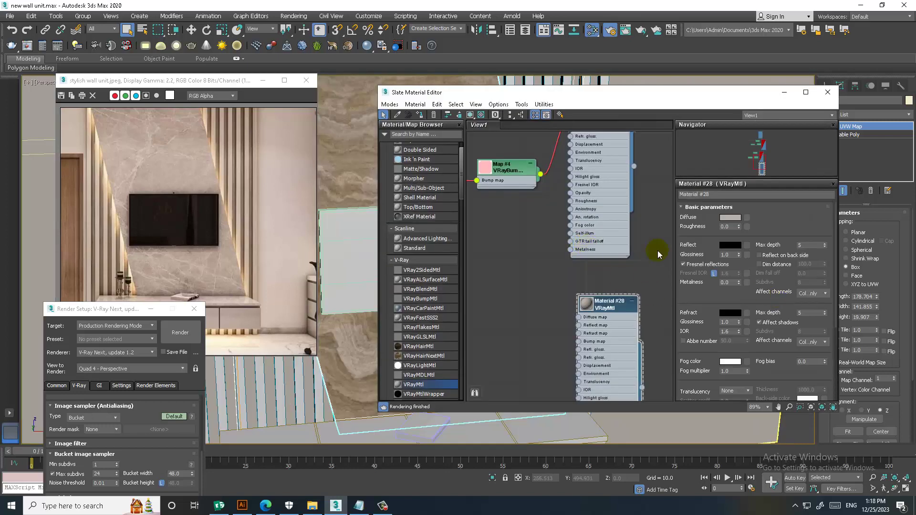
pyautogui.doubleClick(587, 233)
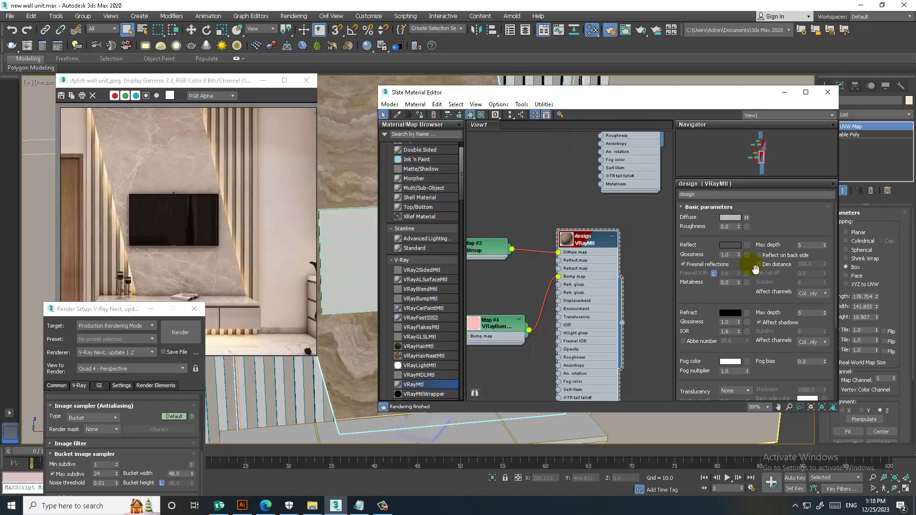
# Step: Replace the design material's diffuse bitmap with Marb 3\Marble020_2K-JPG_Color.jpg
pyautogui.moveTo(555, 237); pyautogui.dragTo(561, 246, button='middle')
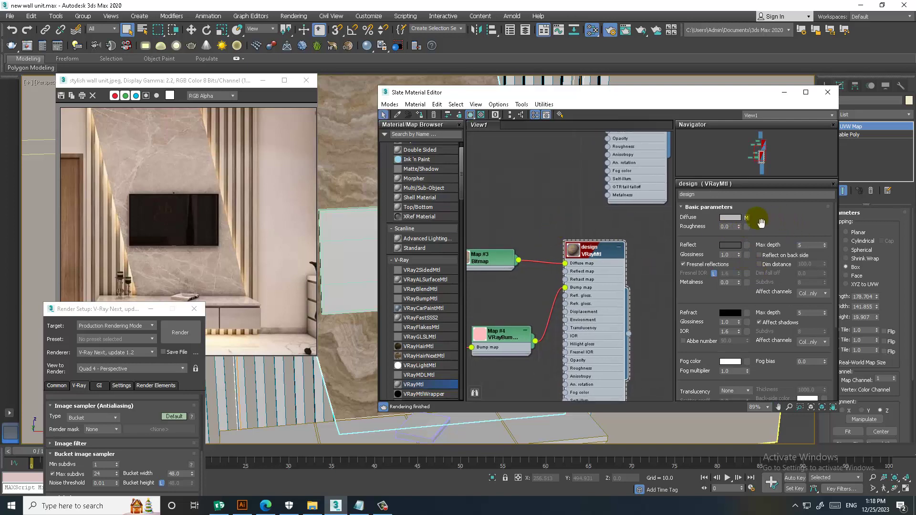
pyautogui.click(747, 218)
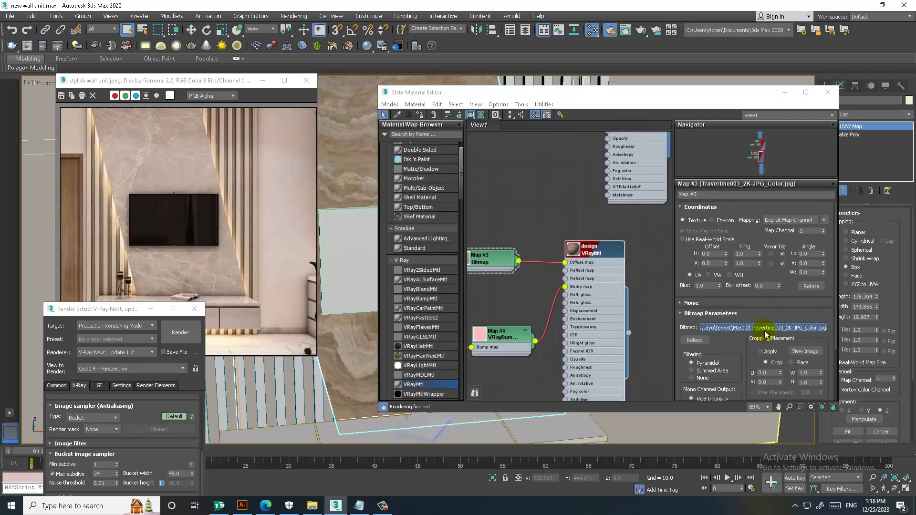
pyautogui.click(761, 330)
pyautogui.click(202, 39)
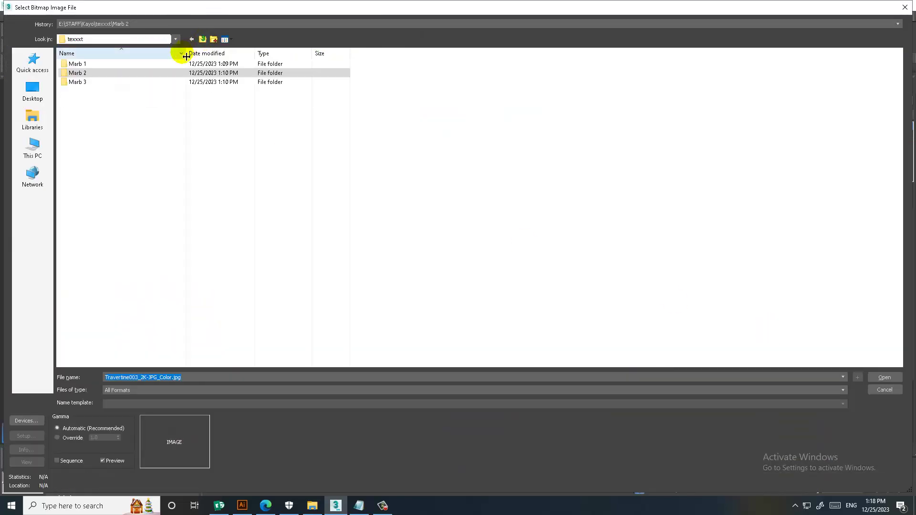
pyautogui.doubleClick(102, 84)
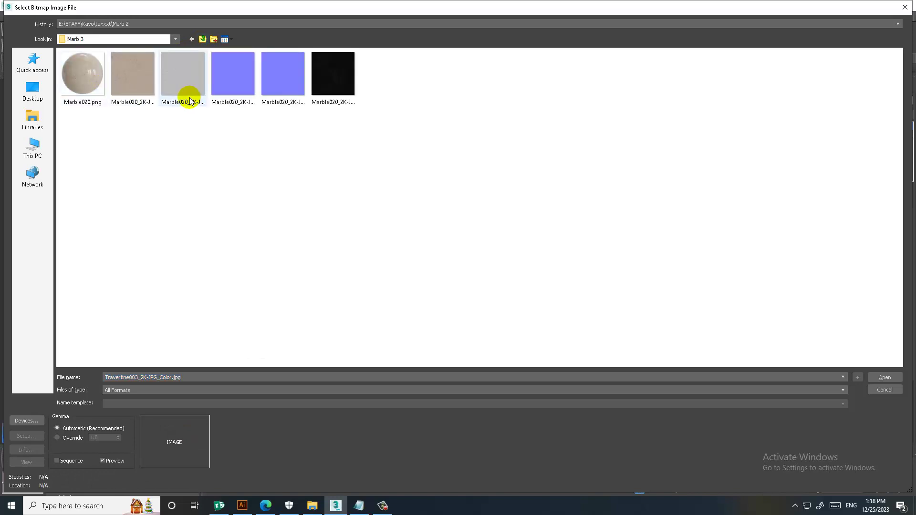
pyautogui.click(132, 76)
pyautogui.doubleClick(132, 77)
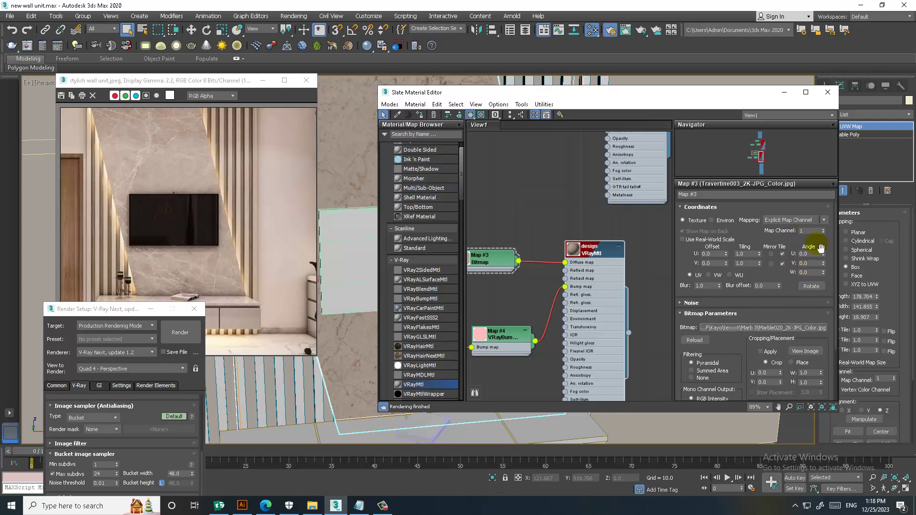
pyautogui.moveTo(579, 317); pyautogui.dragTo(608, 180, button='middle')
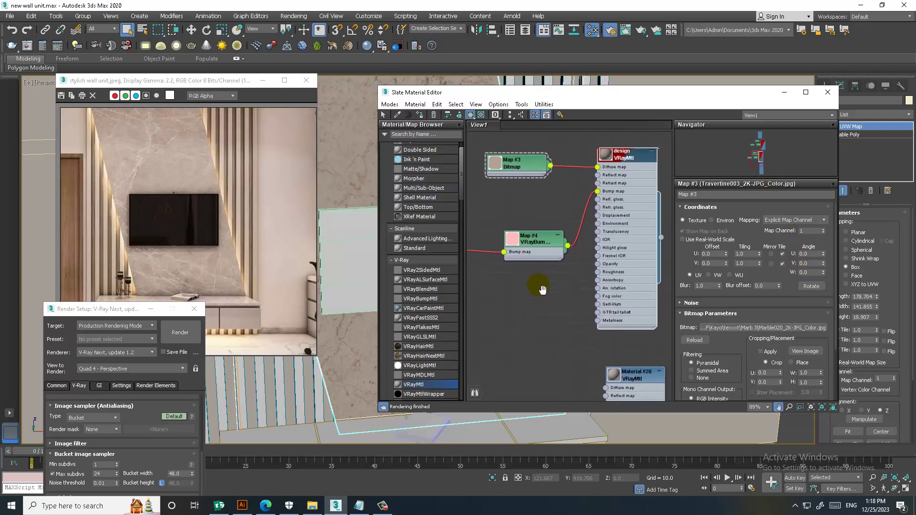
# Step: Load Marble020_2K-JPG_NormalGL.jpg from Marb 3 into the Map #5 normal bitmap
pyautogui.moveTo(543, 290); pyautogui.dragTo(568, 288, button='middle')
pyautogui.doubleClick(541, 266)
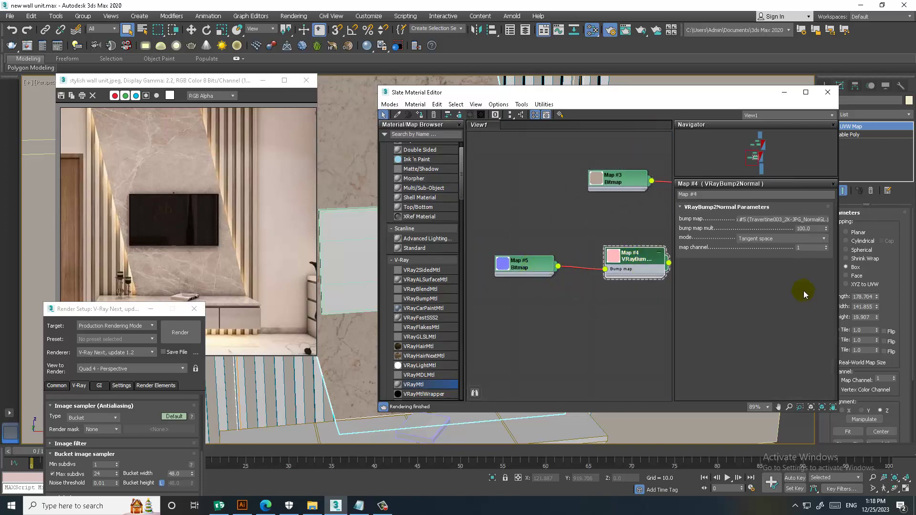
pyautogui.click(786, 327)
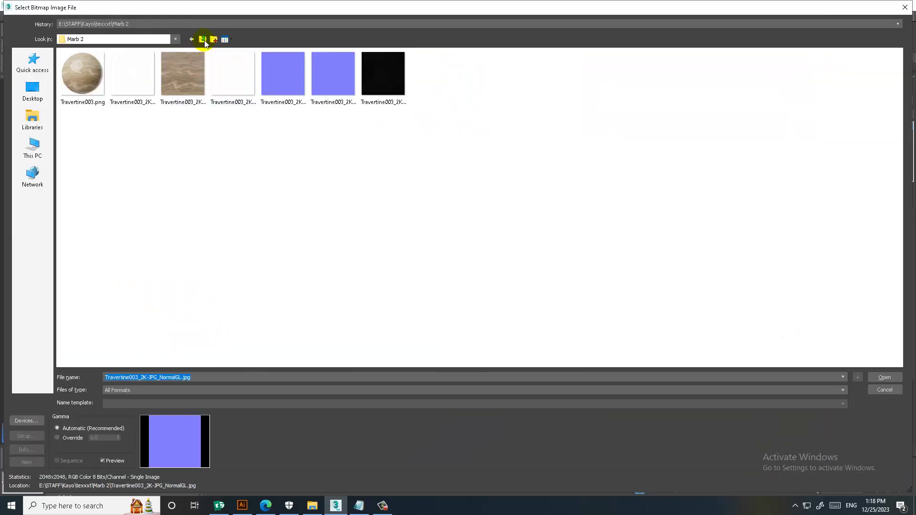
pyautogui.click(202, 39)
pyautogui.doubleClick(89, 82)
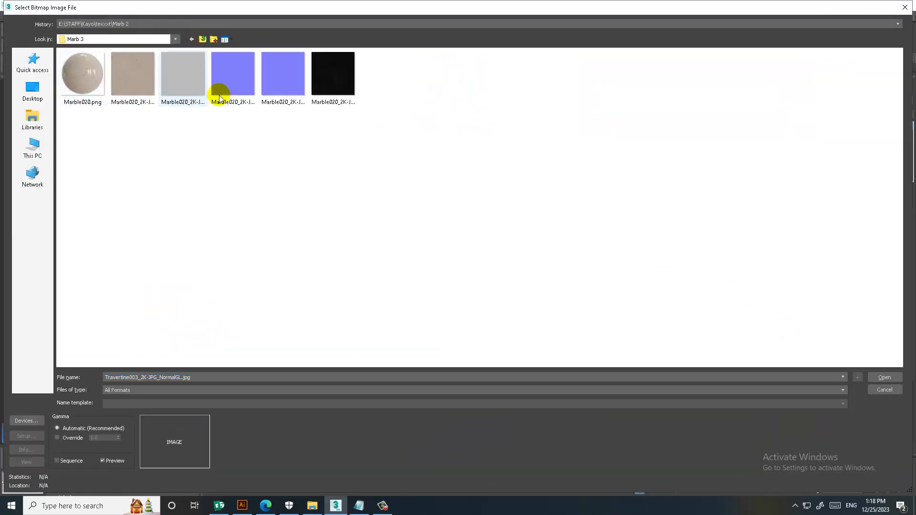
pyautogui.doubleClick(279, 87)
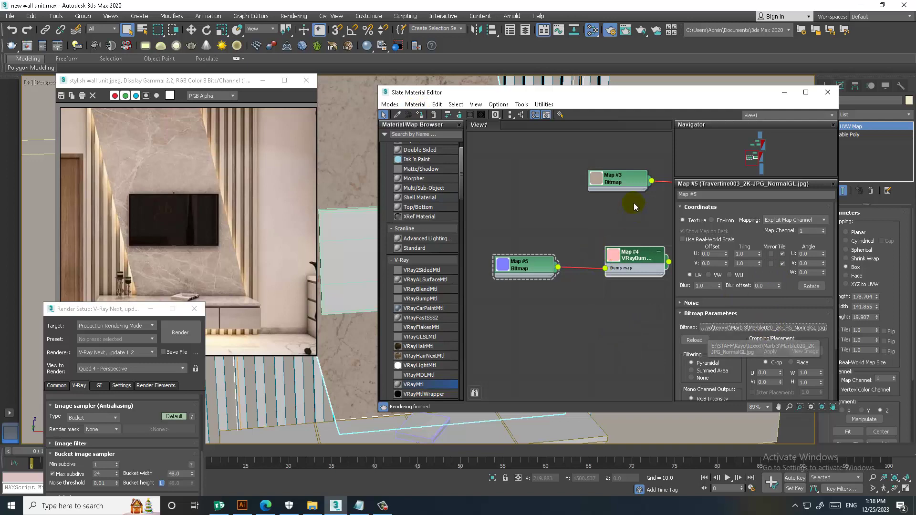
# Step: Check the Map #3 diffuse bitmap's file path and close the material editor
pyautogui.moveTo(634, 203); pyautogui.dragTo(578, 221, button='middle')
pyautogui.doubleClick(602, 239)
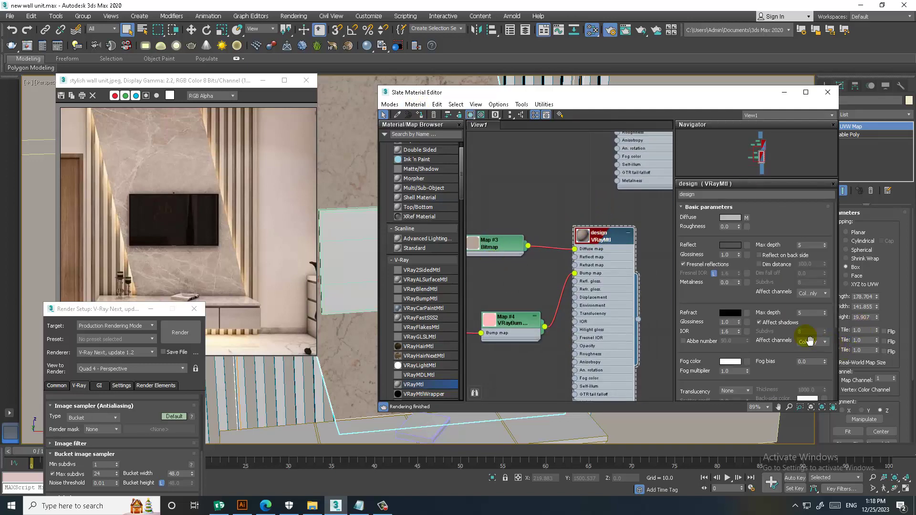
pyautogui.click(747, 221)
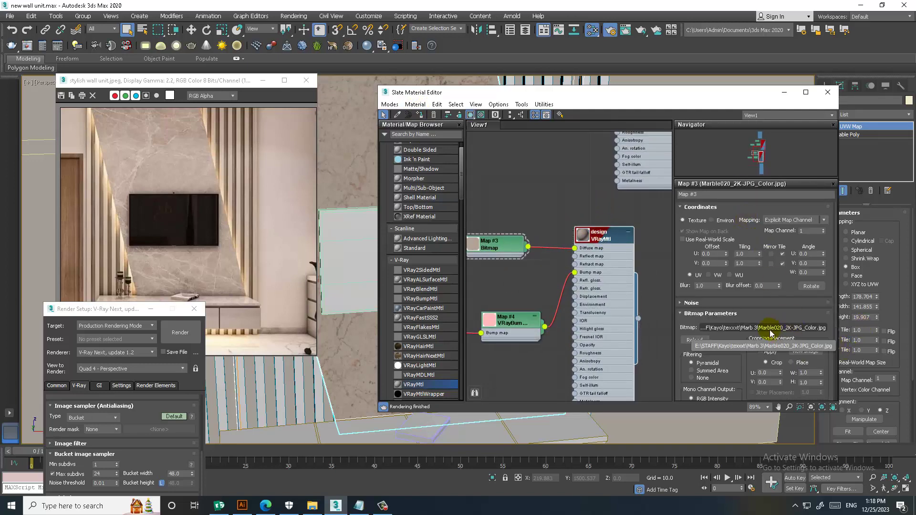
pyautogui.click(827, 92)
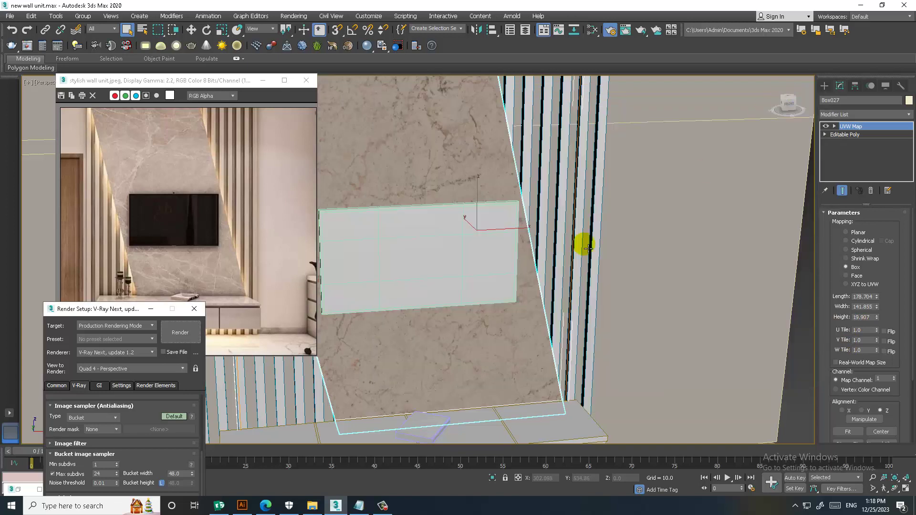
# Step: Pan around the wall unit and recentre the view on the TV panel
pyautogui.scroll(-3, 573, 244)
pyautogui.scroll(-3, 525, 224)
pyautogui.moveTo(534, 223); pyautogui.dragTo(520, 212, button='middle')
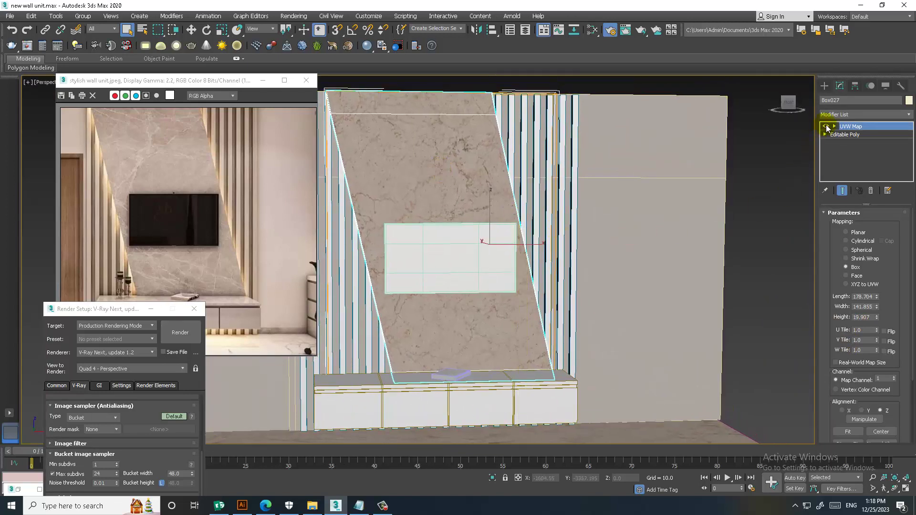
pyautogui.moveTo(528, 215)
pyautogui.mouseDown(button='middle')
pyautogui.moveTo(552, 188)
pyautogui.moveTo(562, 214)
pyautogui.mouseUp(button='middle')
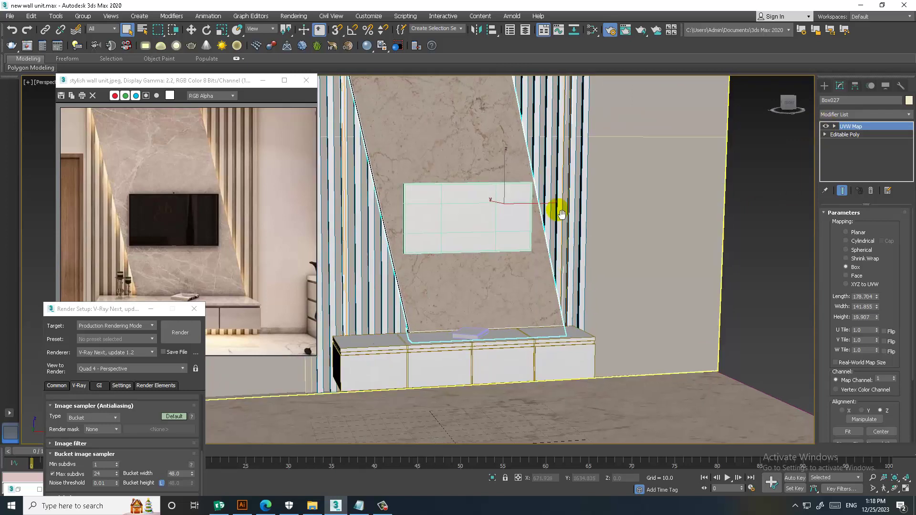
pyautogui.hotkey('shift', 'z')
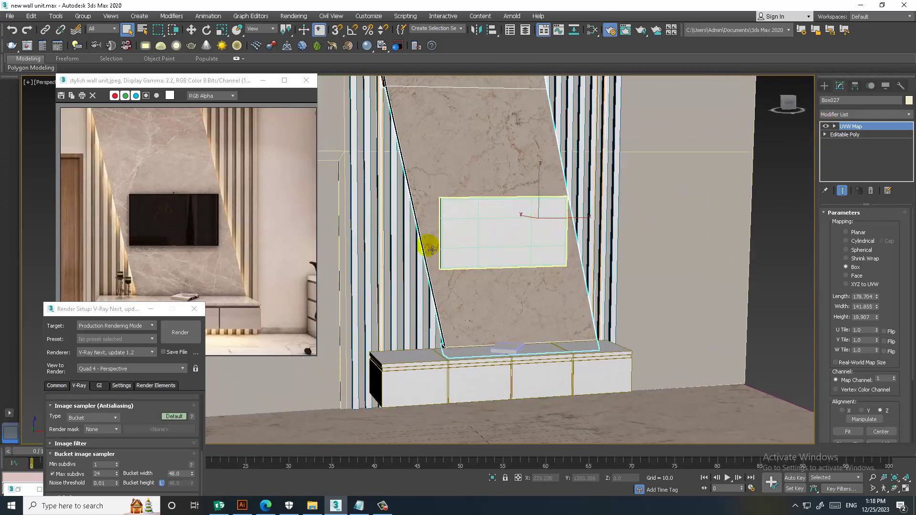
pyautogui.scroll(3, 401, 262)
pyautogui.scroll(2, 401, 262)
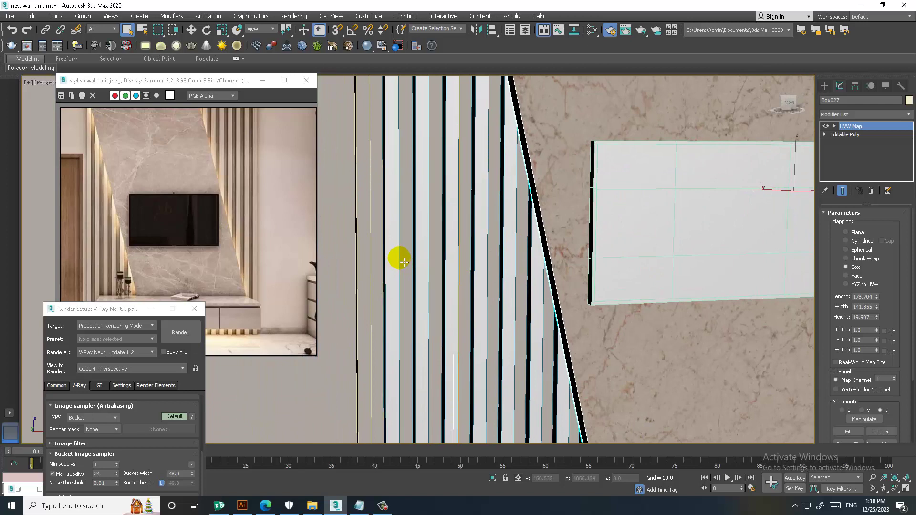
# Step: Select the vertical stripe strips and other wall pieces
pyautogui.click(371, 263)
pyautogui.scroll(-3, 385, 242)
pyautogui.scroll(-2, 400, 237)
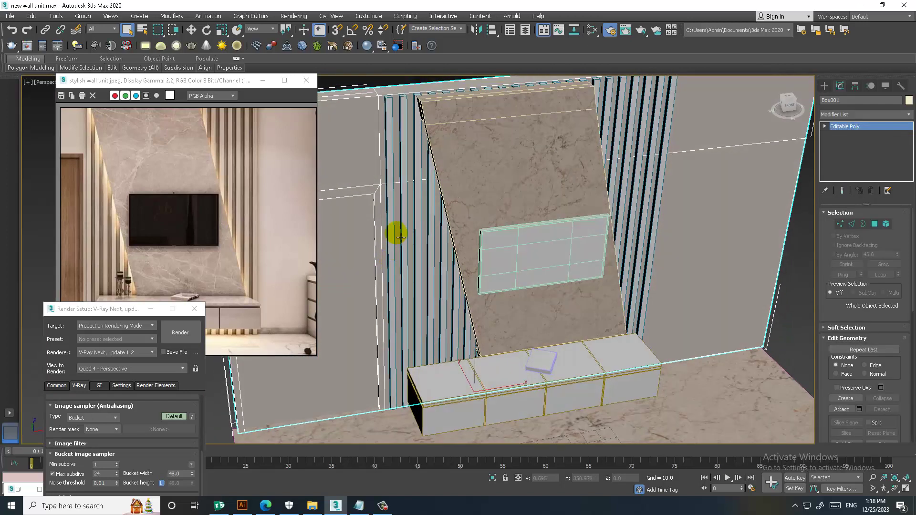
pyautogui.click(399, 156)
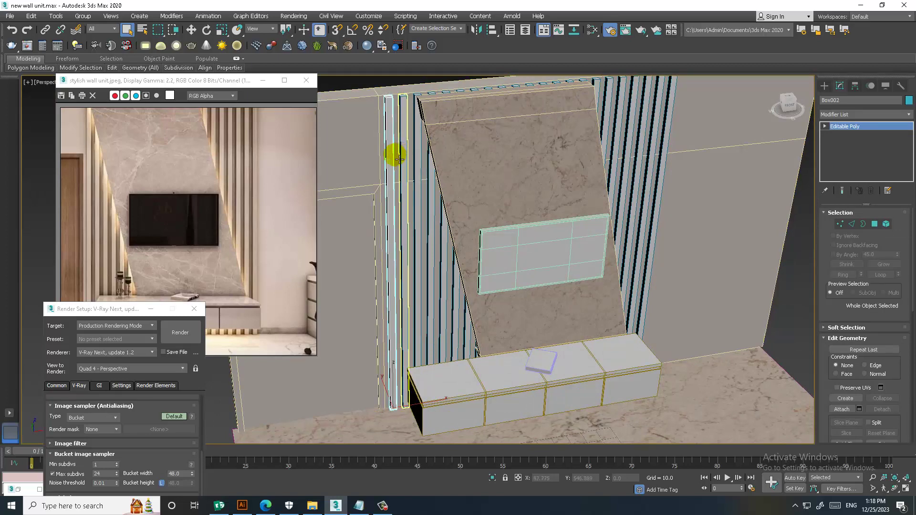
pyautogui.scroll(4, 398, 158)
pyautogui.keyDown('ctrl'); pyautogui.click(406, 138); pyautogui.keyUp('ctrl')
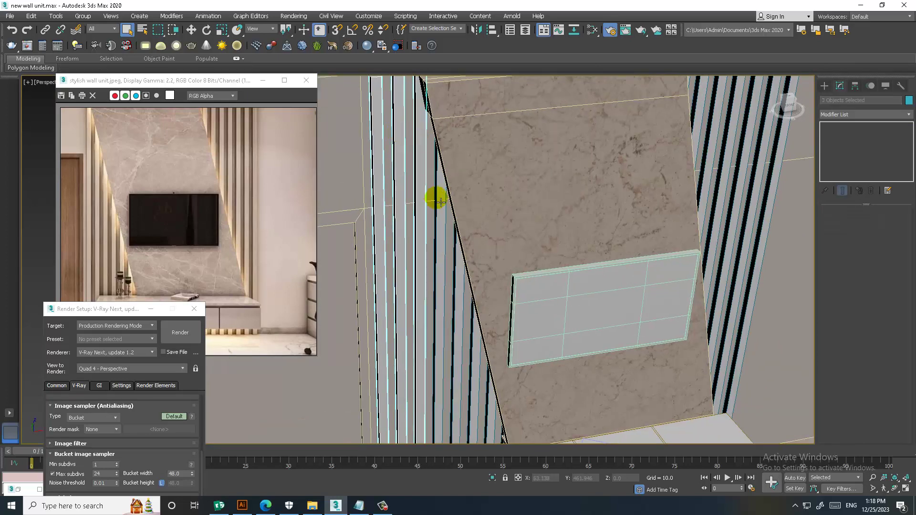
pyautogui.scroll(-3, 477, 248)
pyautogui.keyDown('ctrl'); pyautogui.click(516, 263); pyautogui.keyUp('ctrl')
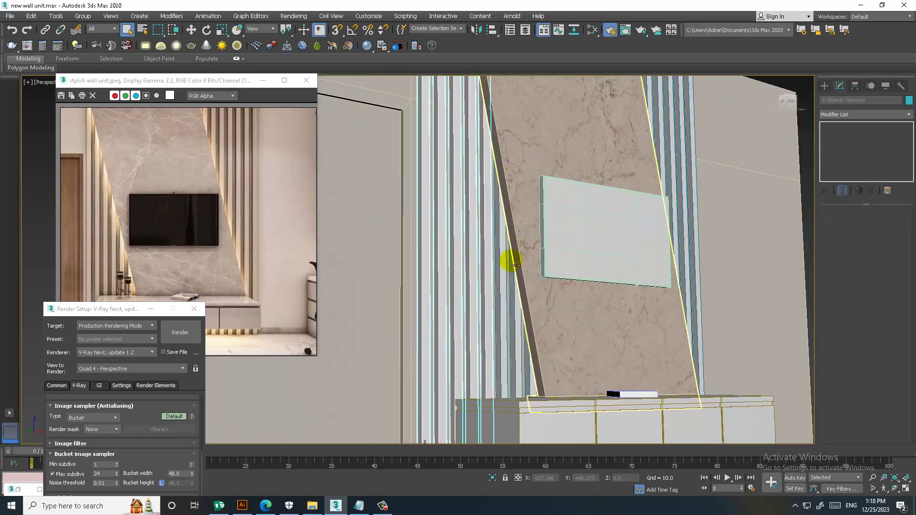
pyautogui.scroll(-5, 578, 262)
pyautogui.scroll(-1, 570, 268)
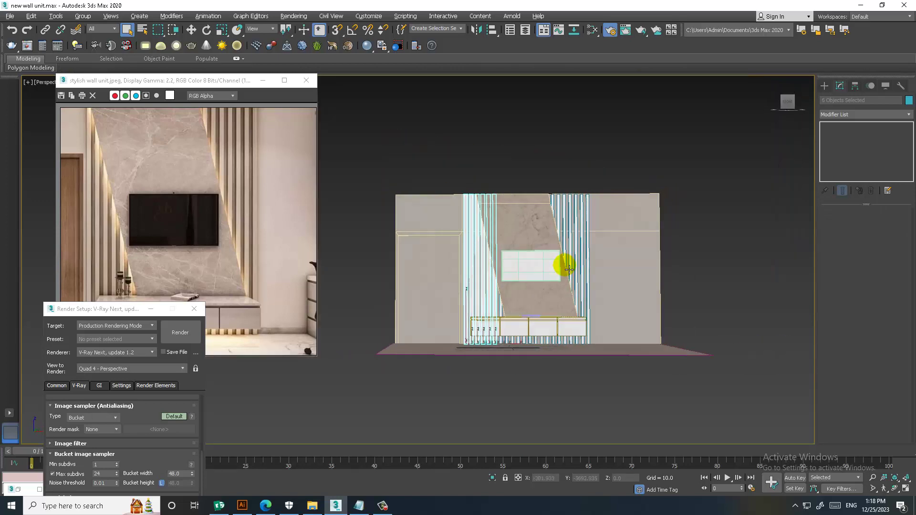
# Step: Orbit toward the base cabinet and select only Box028
pyautogui.keyDown('alt'); pyautogui.moveTo(666, 258); pyautogui.dragTo(605, 291, button='middle'); pyautogui.keyUp('alt')
pyautogui.scroll(3, 592, 238)
pyautogui.scroll(2, 522, 283)
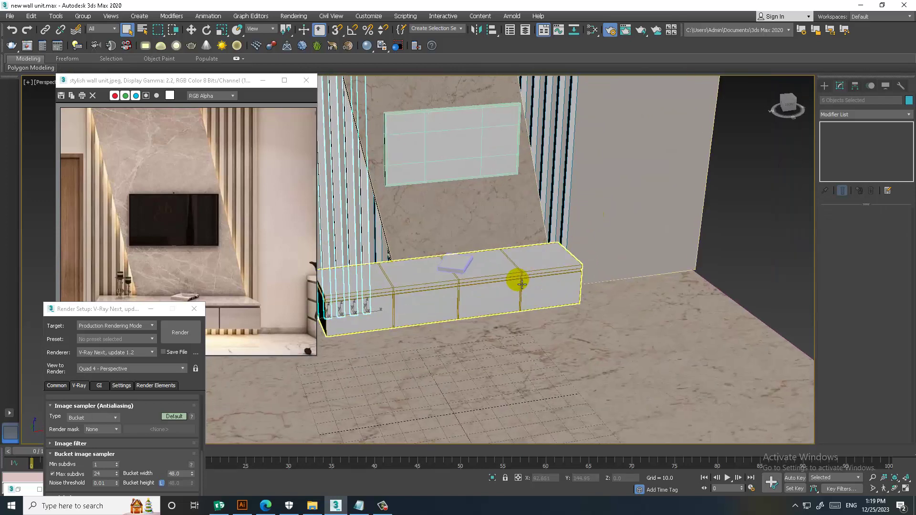
pyautogui.click(522, 283)
pyautogui.scroll(2, 522, 282)
pyautogui.scroll(2, 578, 278)
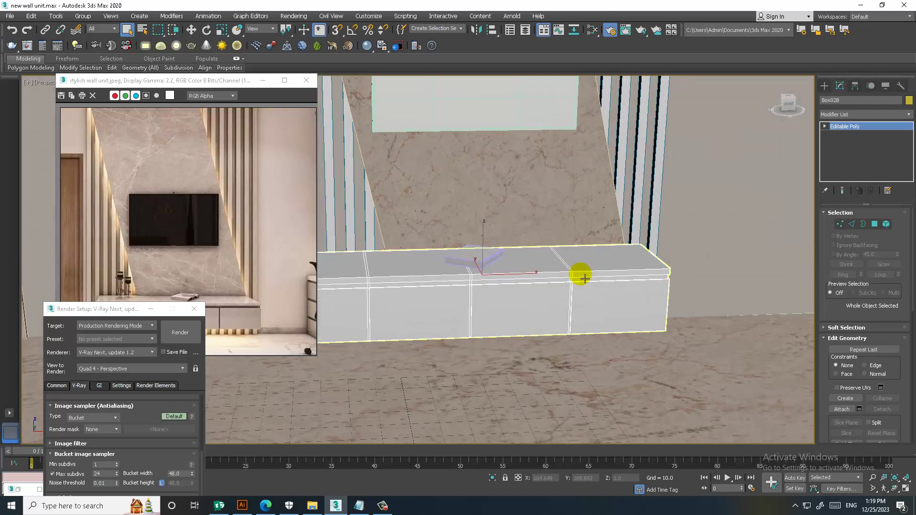
pyautogui.scroll(2, 580, 274)
pyautogui.moveTo(113, 315); pyautogui.dragTo(100, 357)
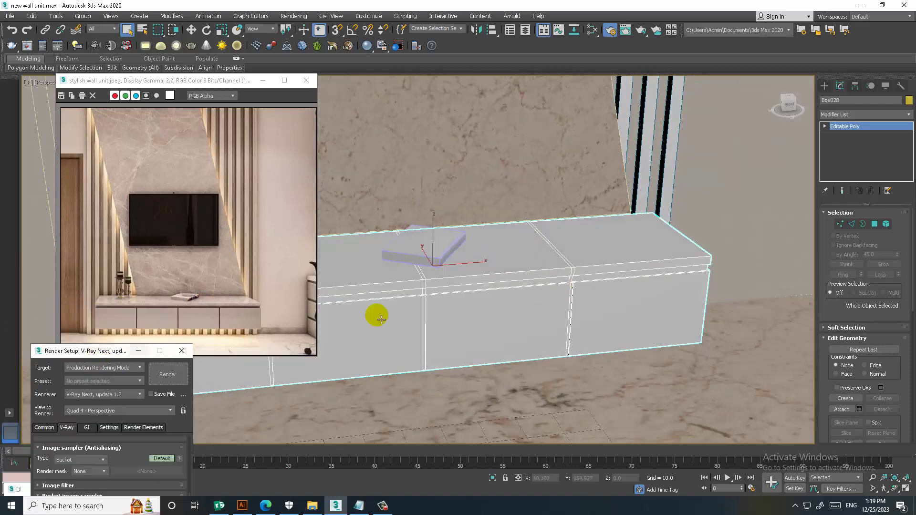
pyautogui.scroll(1, 581, 241)
# Step: Assign the marble material to the base cabinet Box028
pyautogui.press('m')
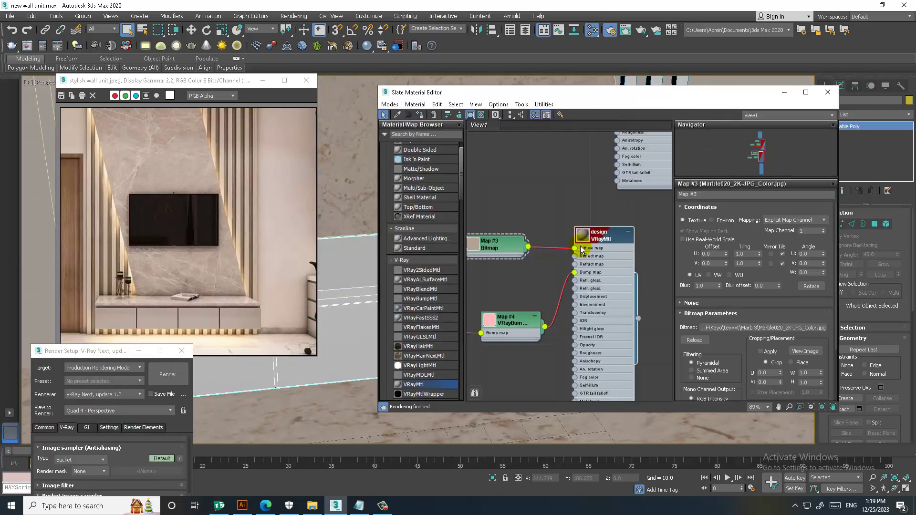
pyautogui.moveTo(566, 298); pyautogui.dragTo(558, 277, button='middle')
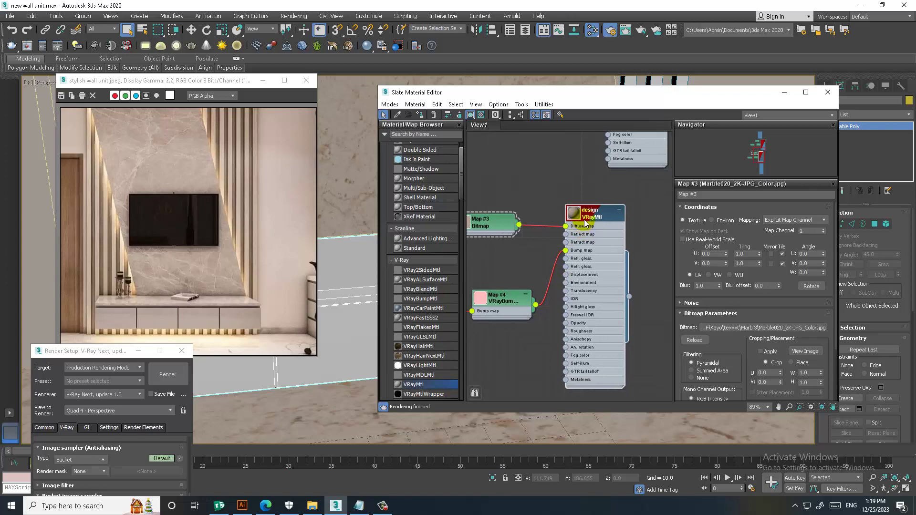
pyautogui.click(421, 115)
pyautogui.click(784, 93)
pyautogui.scroll(3, 531, 250)
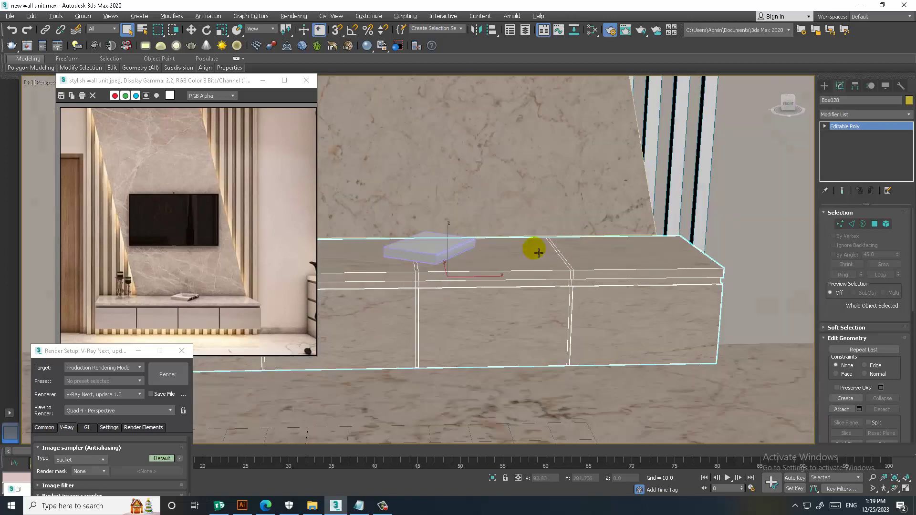
pyautogui.moveTo(531, 249); pyautogui.dragTo(577, 255, button='middle')
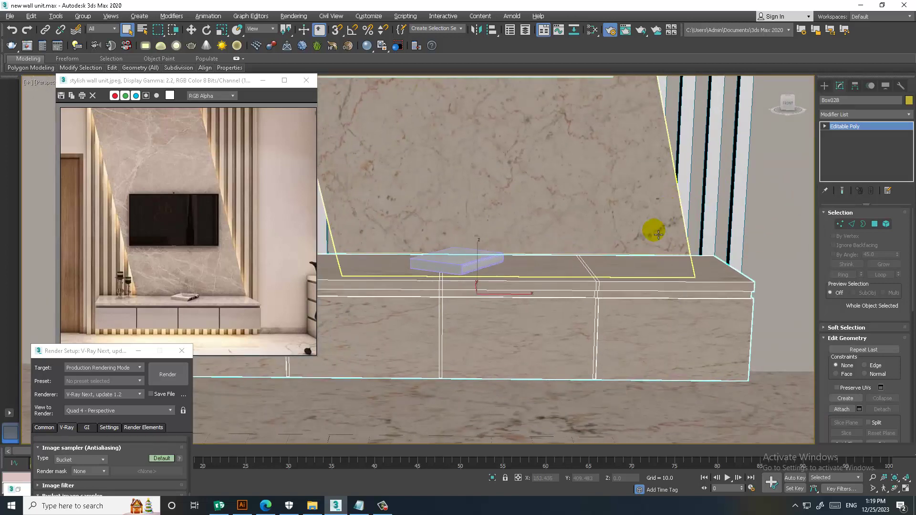
# Step: Add a Box-projected UVW Map to the cabinet, shrinking its length to 13.601
pyautogui.click(850, 113)
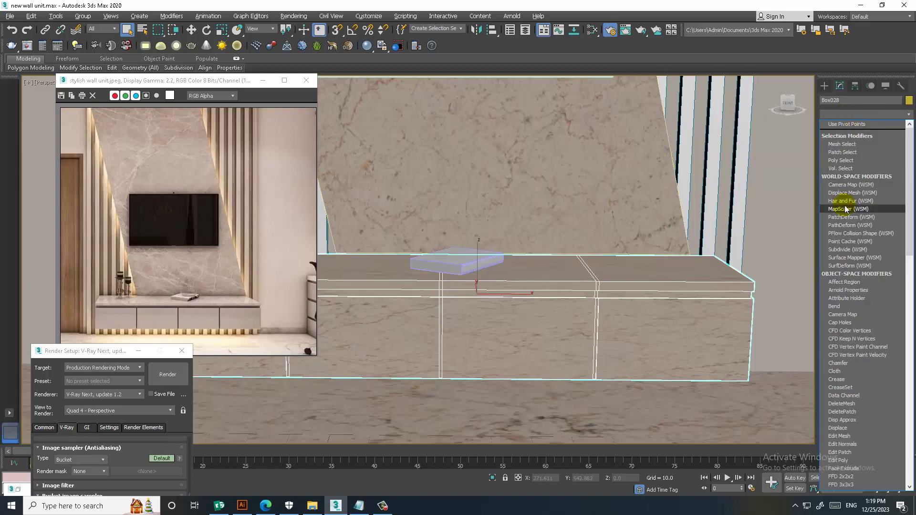
pyautogui.scroll(-10, 845, 208)
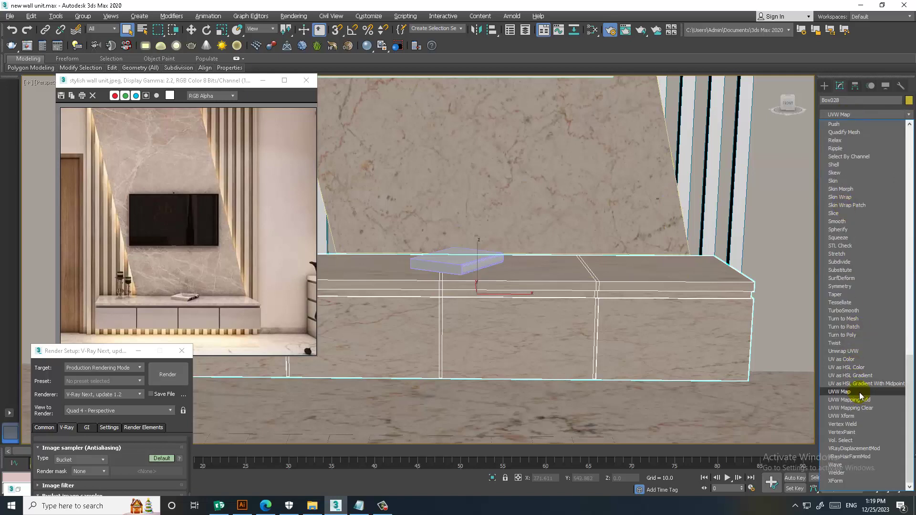
pyautogui.click(855, 395)
pyautogui.click(855, 269)
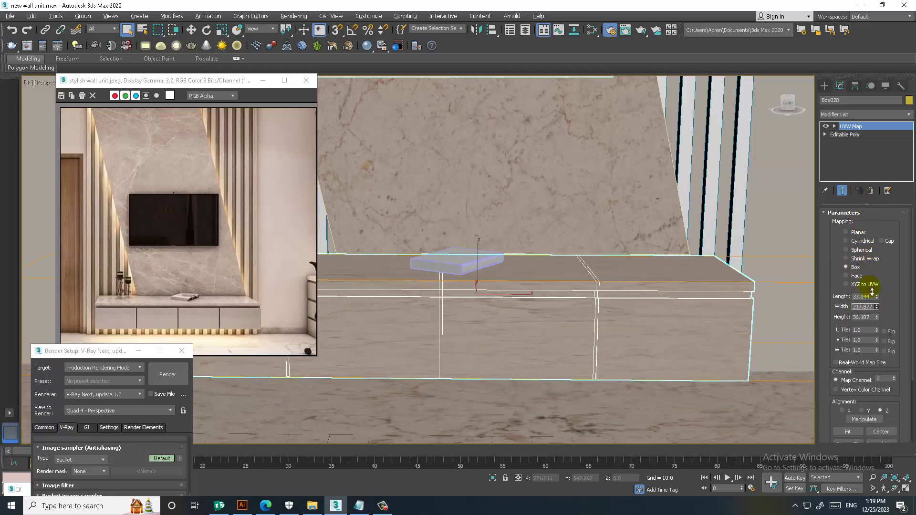
pyautogui.moveTo(876, 297); pyautogui.dragTo(839, 29)
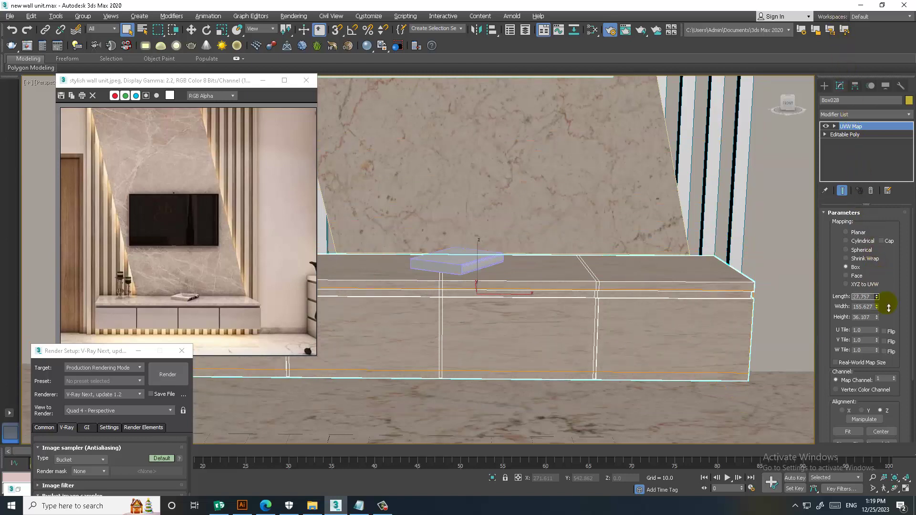
pyautogui.moveTo(876, 298)
pyautogui.mouseDown()
pyautogui.moveTo(880, 287)
pyautogui.moveTo(881, 372)
pyautogui.mouseUp()
pyautogui.moveTo(881, 325); pyautogui.dragTo(881, 329)
# Step: Convert the base cabinet to an editable poly
pyautogui.keyDown('alt'); pyautogui.moveTo(654, 296); pyautogui.dragTo(669, 303, button='middle'); pyautogui.keyUp('alt')
pyautogui.press('w')
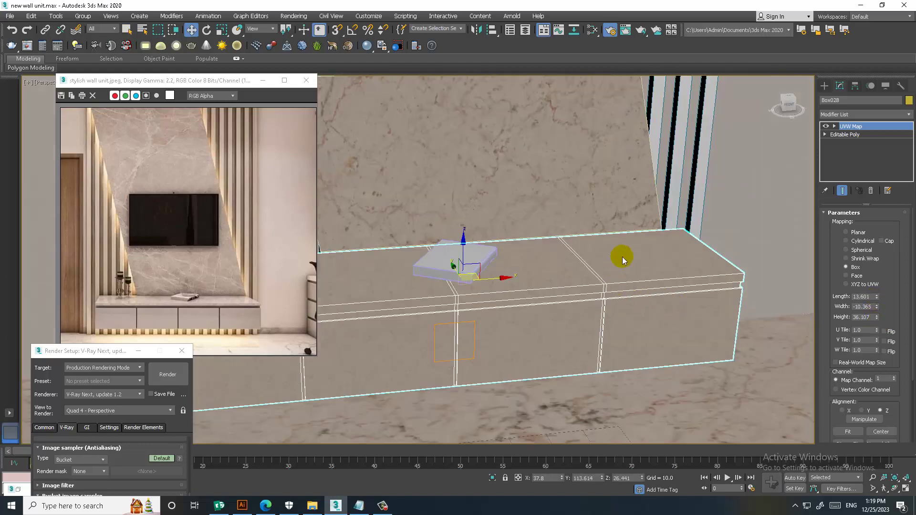
pyautogui.rightClick(619, 254)
pyautogui.moveTo(691, 350)
pyautogui.click(752, 361)
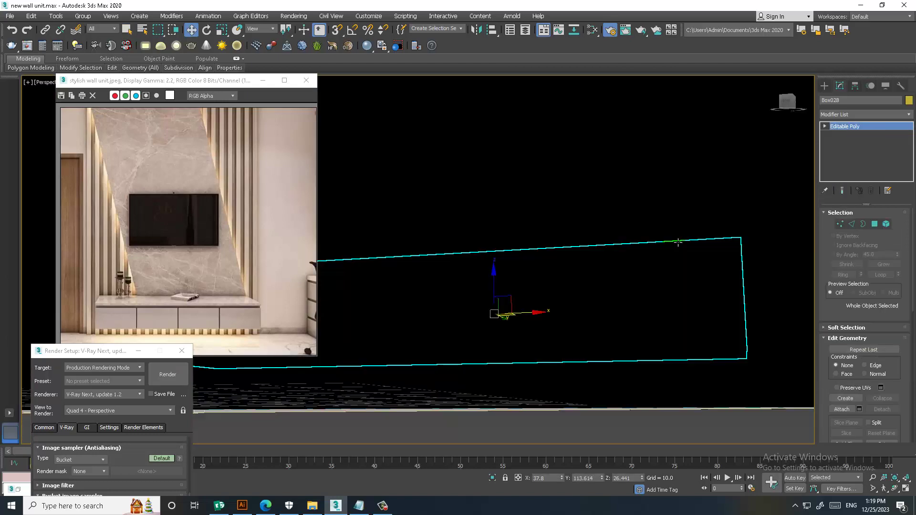
# Step: In a maximized Front view, select the cabinet's top groove band in polygon mode
pyautogui.scroll(-5, 675, 255)
pyautogui.hotkey('alt', 'w')
pyautogui.middleClick(720, 174)
pyautogui.hotkey('alt', 'w')
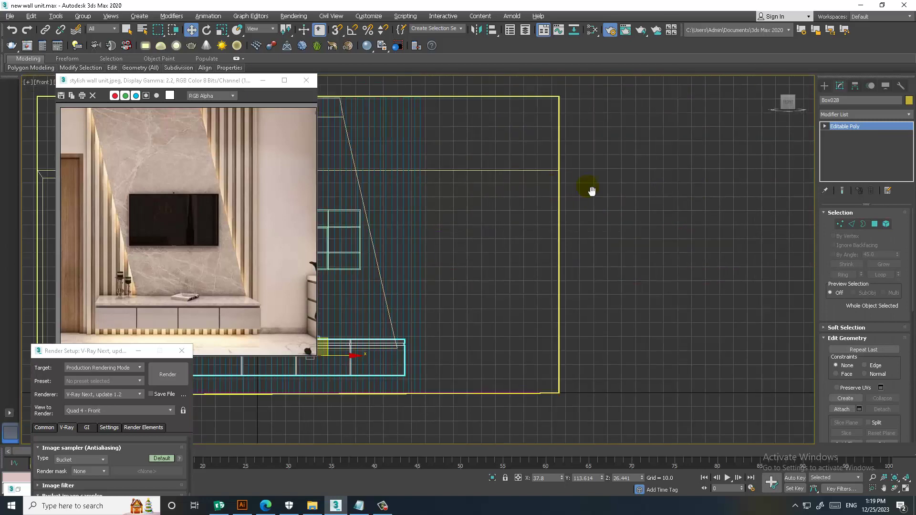
pyautogui.scroll(3, 615, 204)
pyautogui.scroll(4, 575, 293)
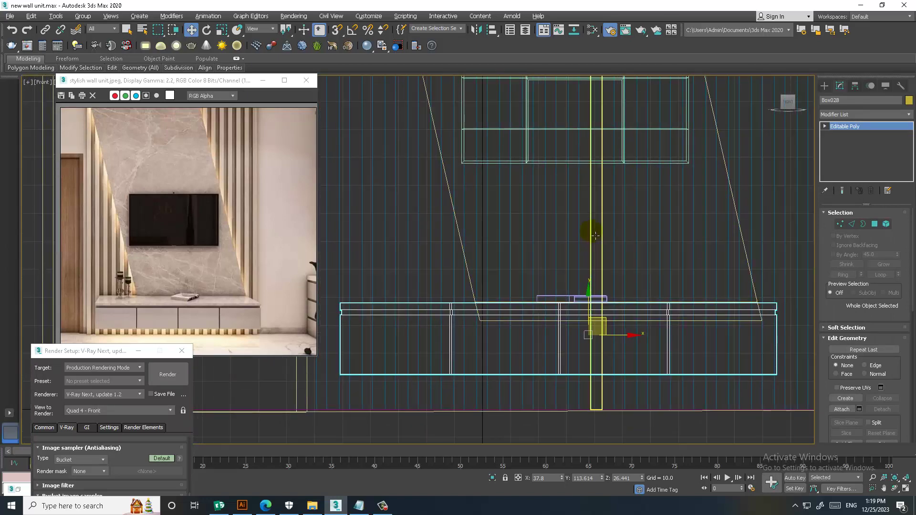
pyautogui.press('4')
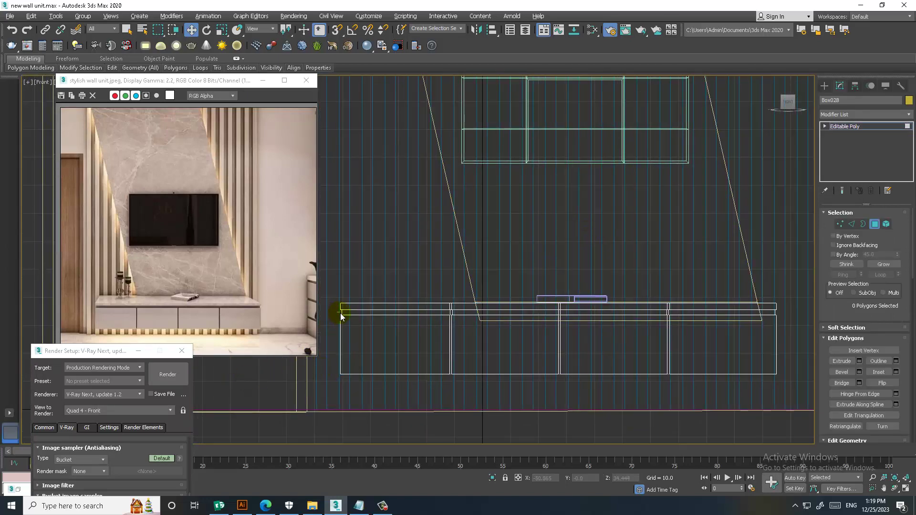
pyautogui.click(339, 313)
pyautogui.moveTo(793, 314); pyautogui.dragTo(794, 314)
# Step: Add the vertical divider strips between the drawers to the polygon selection
pyautogui.scroll(2, 783, 314)
pyautogui.scroll(2, 570, 242)
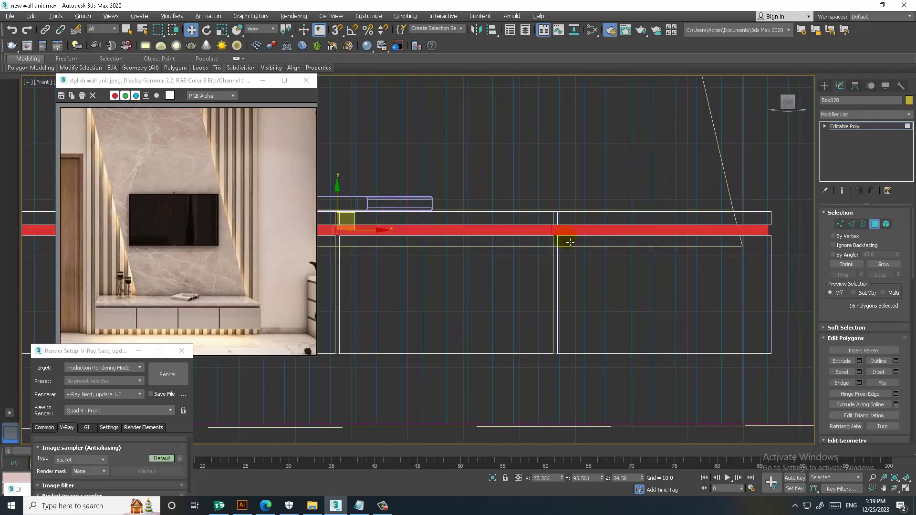
pyautogui.scroll(1, 565, 230)
pyautogui.scroll(1, 570, 230)
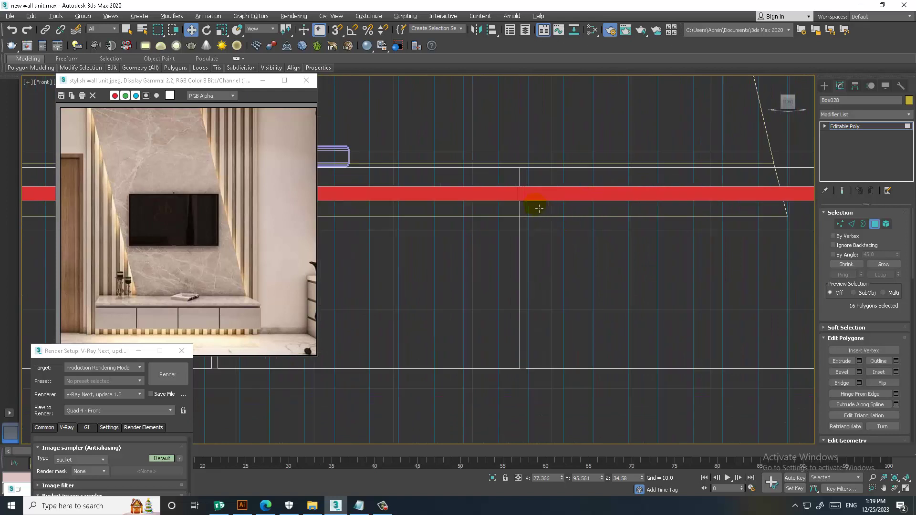
pyautogui.keyDown('ctrl'); pyautogui.click(527, 380); pyautogui.keyUp('ctrl')
pyautogui.moveTo(528, 382); pyautogui.dragTo(743, 254, button='middle')
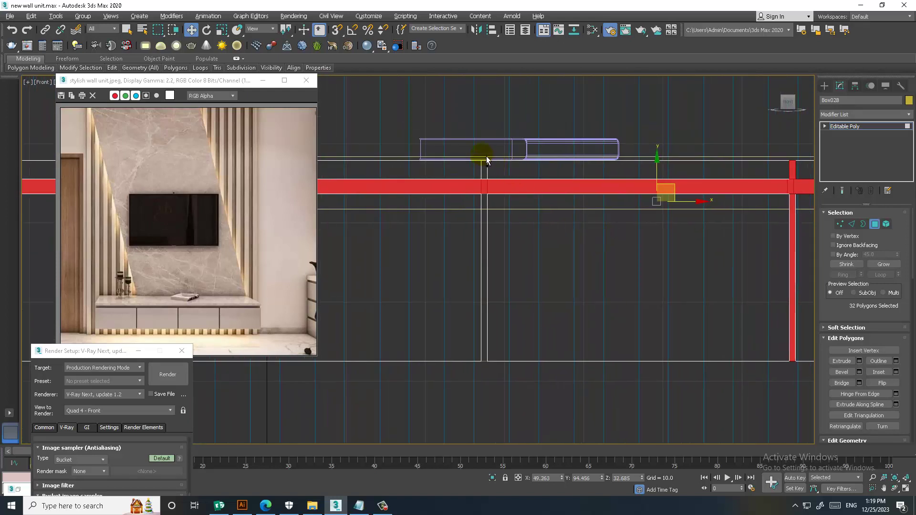
pyautogui.moveTo(485, 151); pyautogui.dragTo(490, 382)
pyautogui.moveTo(398, 260); pyautogui.dragTo(689, 272, button='middle')
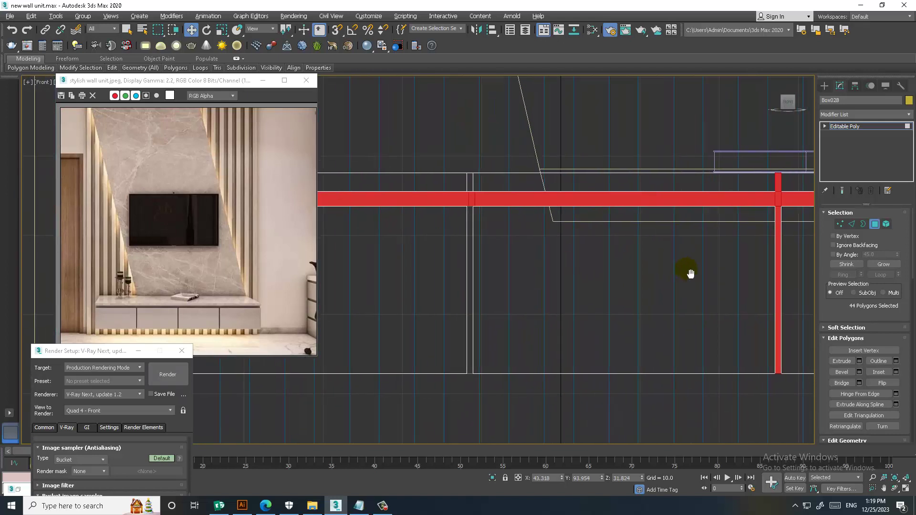
pyautogui.scroll(2, 504, 192)
pyautogui.moveTo(504, 193); pyautogui.dragTo(491, 97, button='middle')
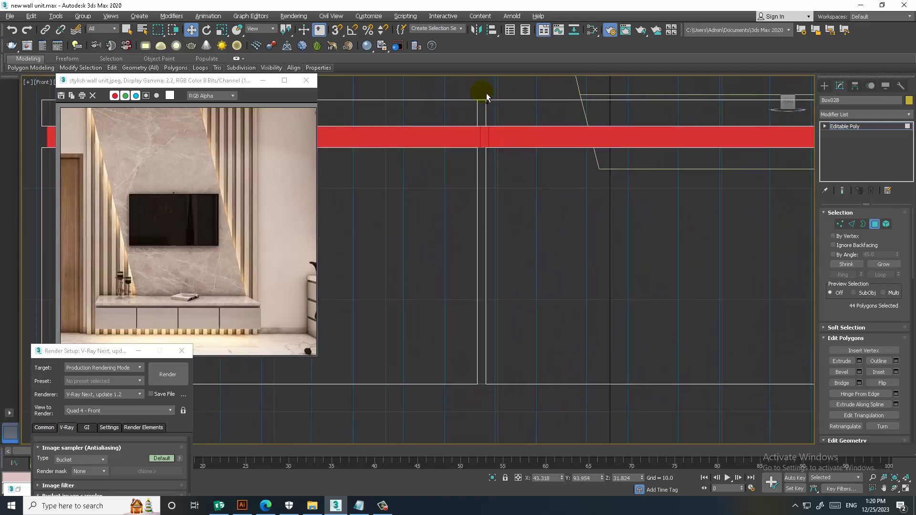
pyautogui.keyDown('ctrl'); pyautogui.moveTo(486, 93); pyautogui.dragTo(483, 396); pyautogui.keyUp('ctrl')
# Step: Return to the maximized Perspective viewport
pyautogui.scroll(-5, 590, 277)
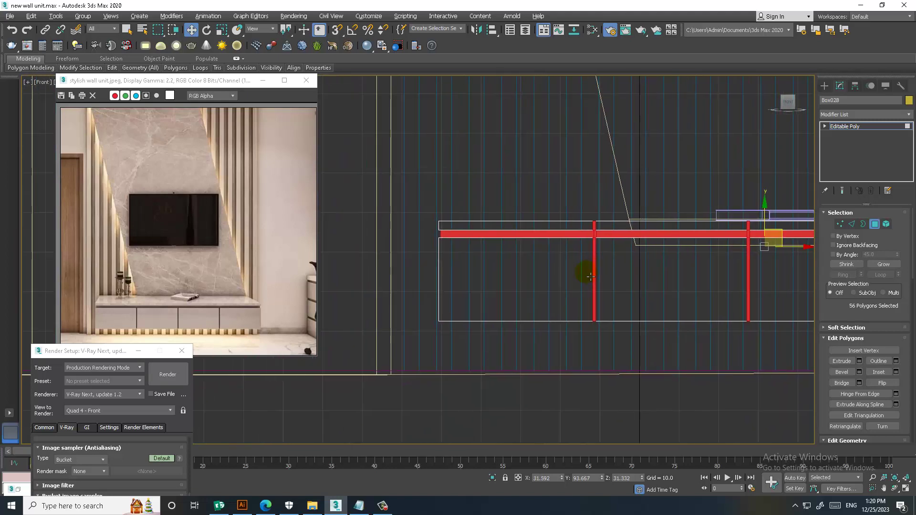
pyautogui.hotkey('alt', 'w')
pyautogui.middleClick(685, 379)
pyautogui.hotkey('alt', 'w')
pyautogui.scroll(2, 634, 327)
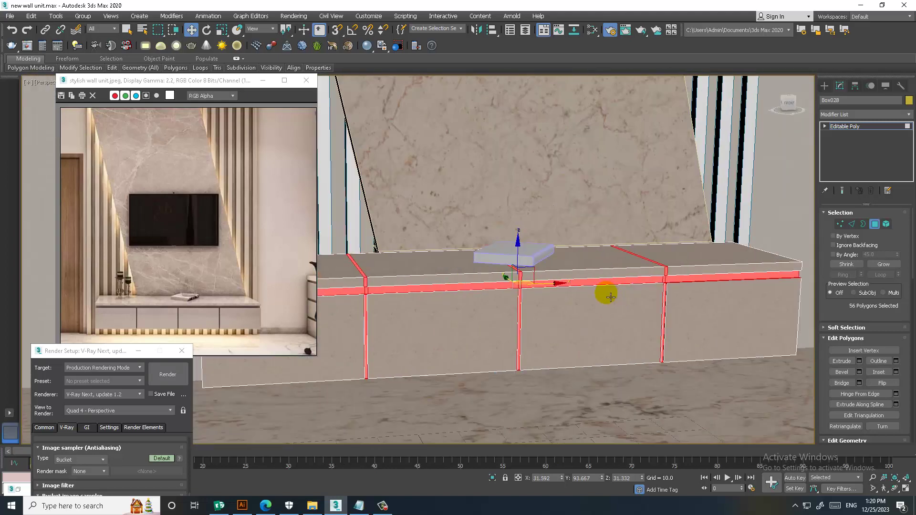
pyautogui.scroll(-3, 610, 297)
# Step: Create a new VRayMtl whose Diffuse is sampled from the reference image's groove colour
pyautogui.press('m')
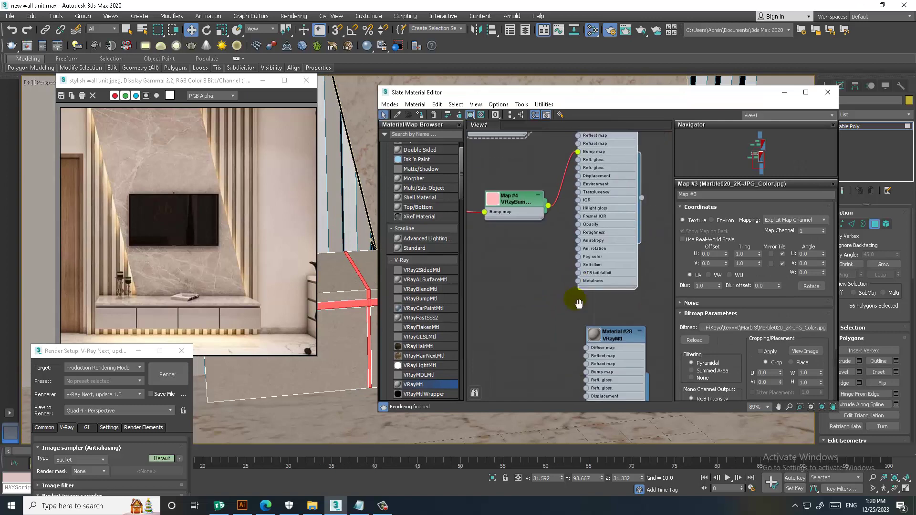
pyautogui.moveTo(578, 303); pyautogui.dragTo(587, 179, button='middle')
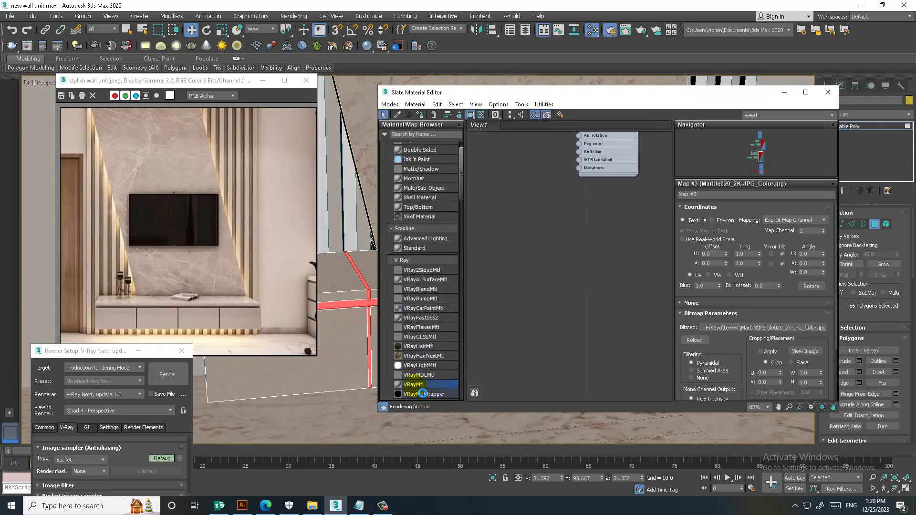
pyautogui.moveTo(574, 254); pyautogui.dragTo(591, 228)
pyautogui.doubleClick(590, 227)
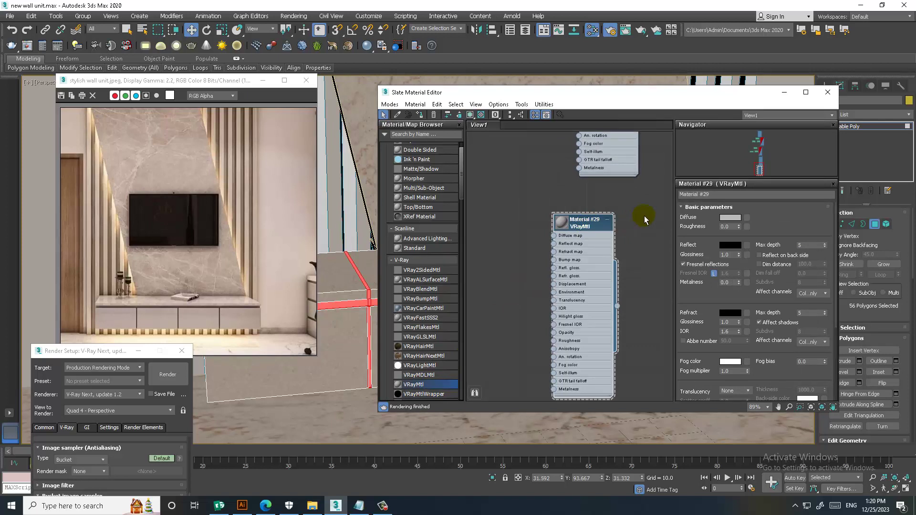
pyautogui.click(732, 218)
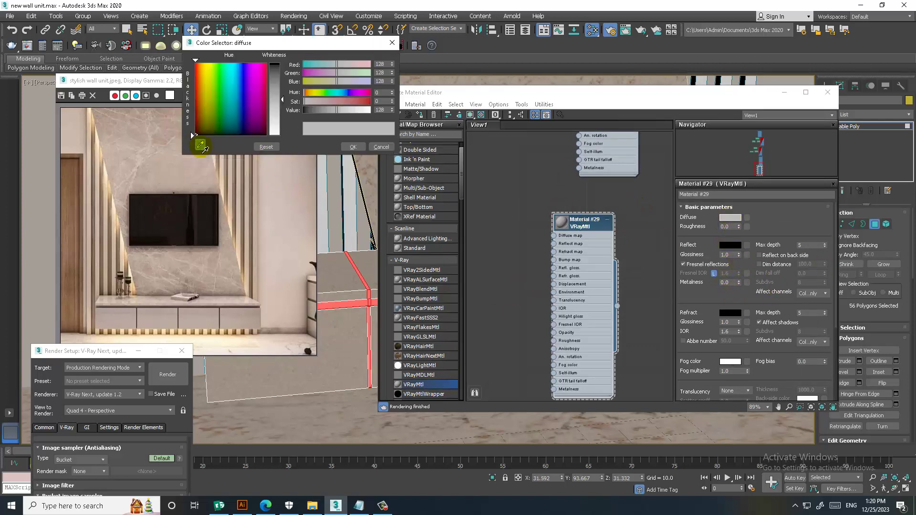
pyautogui.scroll(3, 210, 330)
pyautogui.scroll(-2, 191, 267)
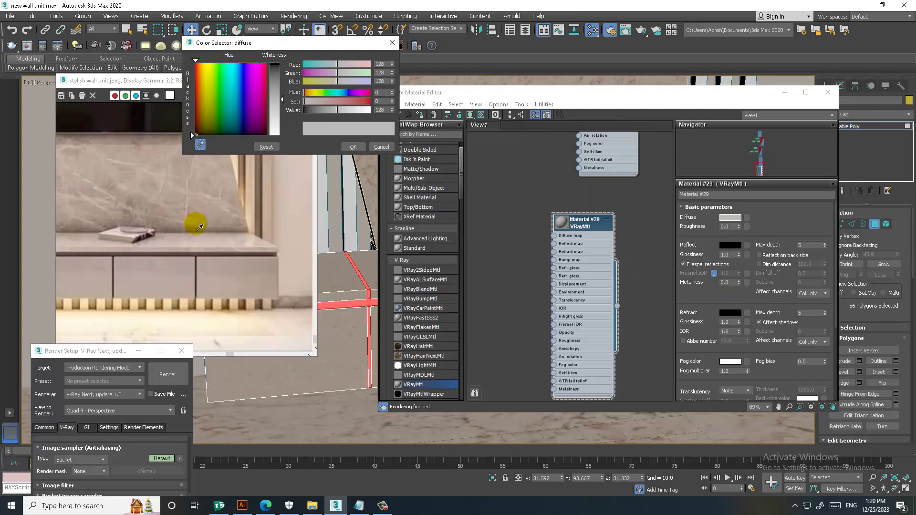
pyautogui.click(210, 259)
pyautogui.click(352, 147)
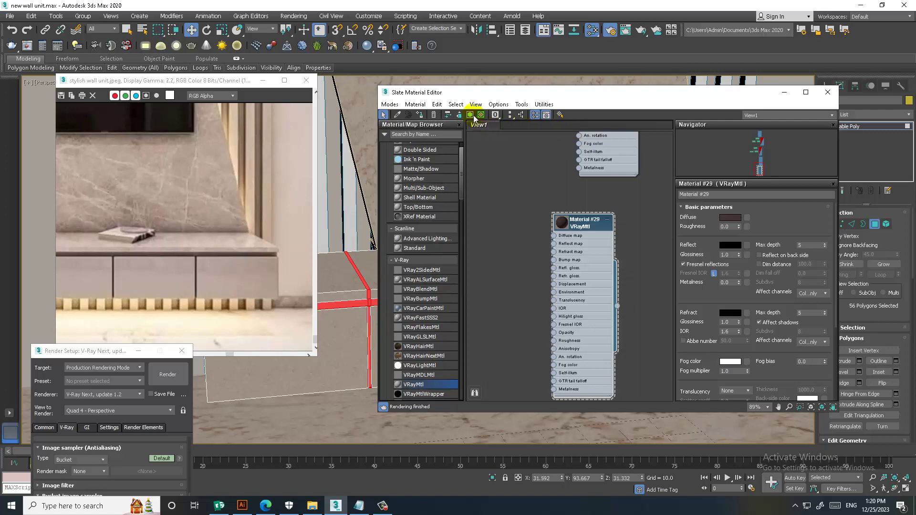
# Step: Assign the material to the selected grooves and exit polygon mode to inspect the cabinet
pyautogui.click(784, 92)
pyautogui.scroll(-3, 531, 190)
pyautogui.moveTo(532, 190); pyautogui.dragTo(591, 223, button='middle')
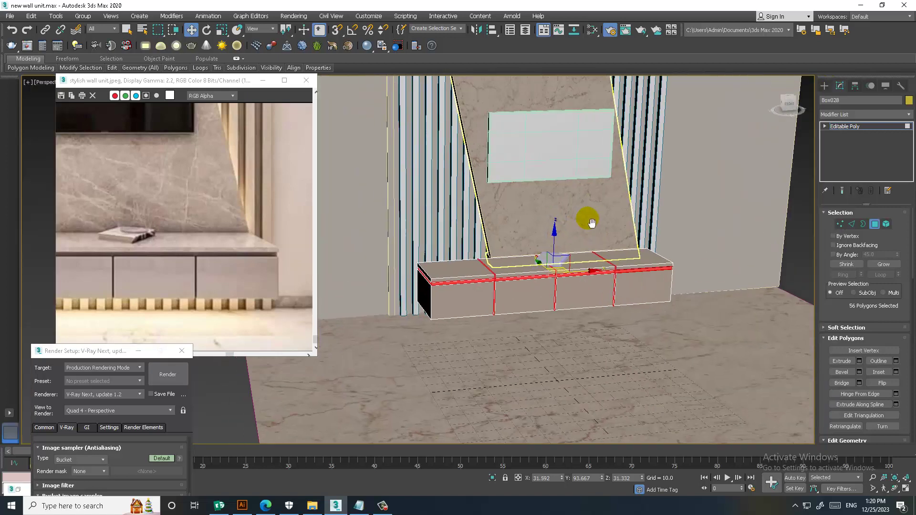
pyautogui.scroll(-3, 563, 235)
pyautogui.click(873, 127)
pyautogui.click(732, 193)
pyautogui.scroll(5, 546, 273)
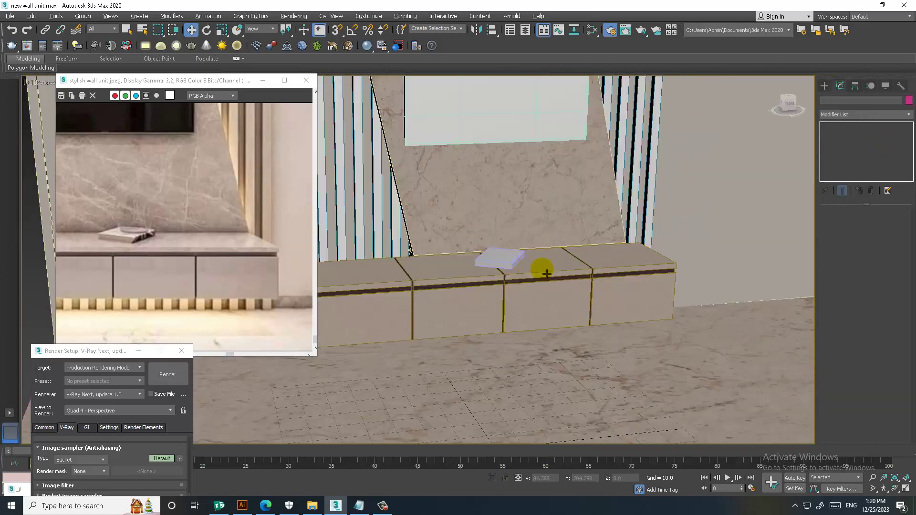
pyautogui.scroll(-2, 547, 273)
pyautogui.moveTo(549, 266); pyautogui.dragTo(593, 273, button='middle')
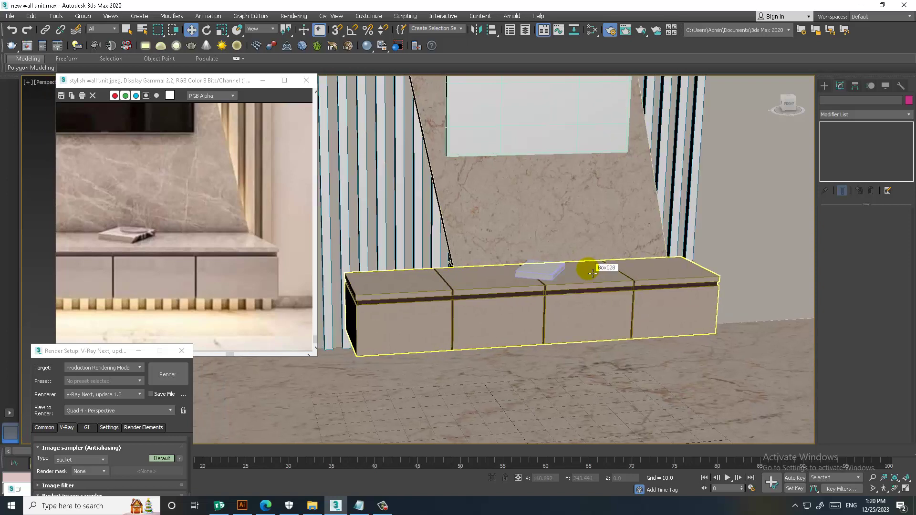
# Step: Set the groove material's Reflect colour to grey 25
pyautogui.press('m')
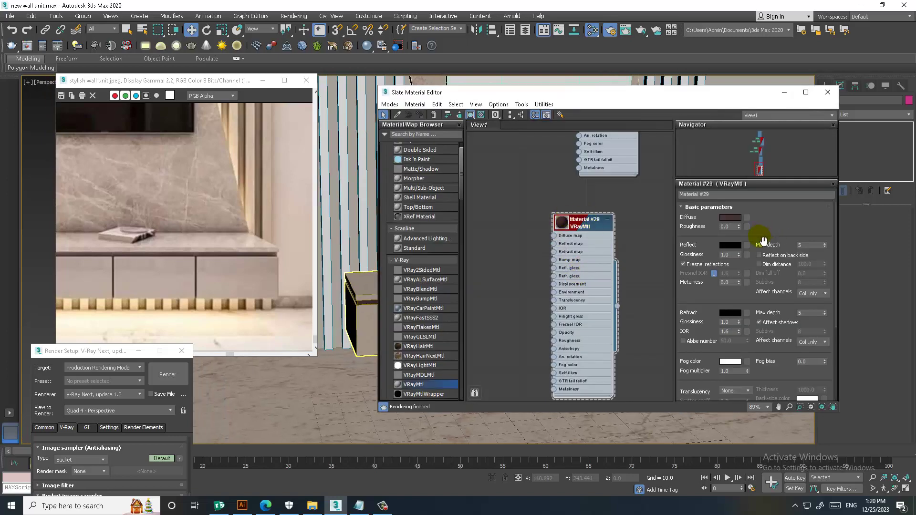
pyautogui.click(730, 245)
pyautogui.moveTo(285, 68); pyautogui.dragTo(282, 71)
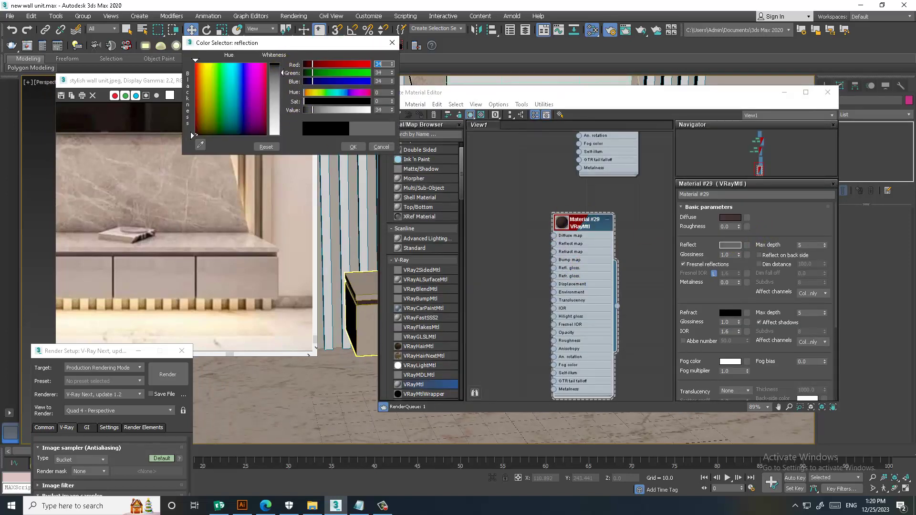
pyautogui.click(353, 150)
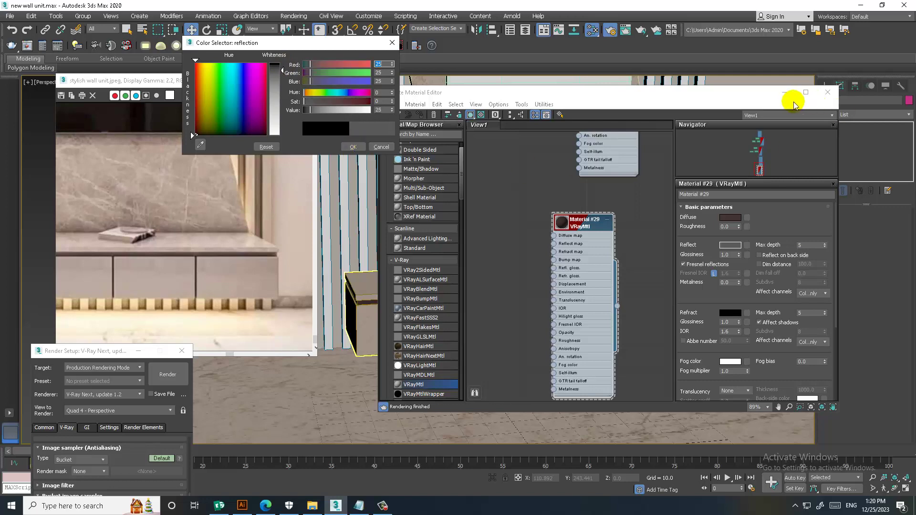
pyautogui.click(359, 147)
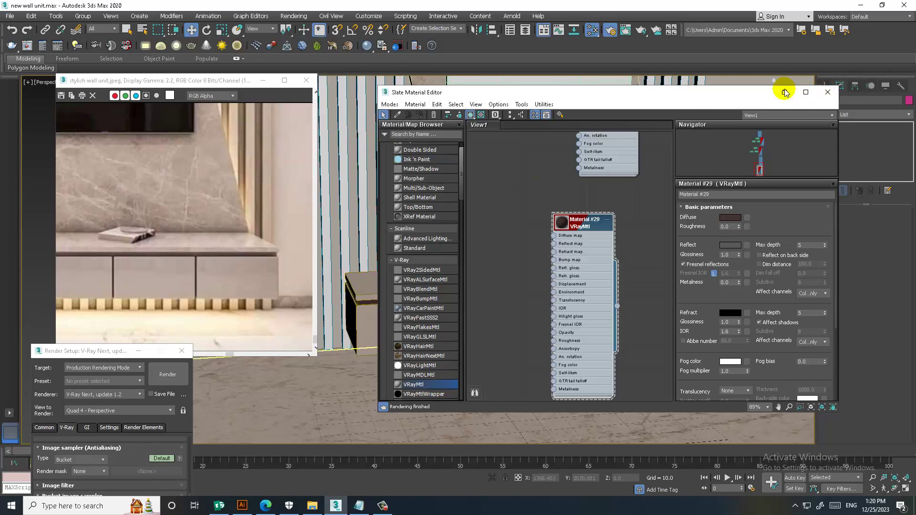
pyautogui.click(784, 92)
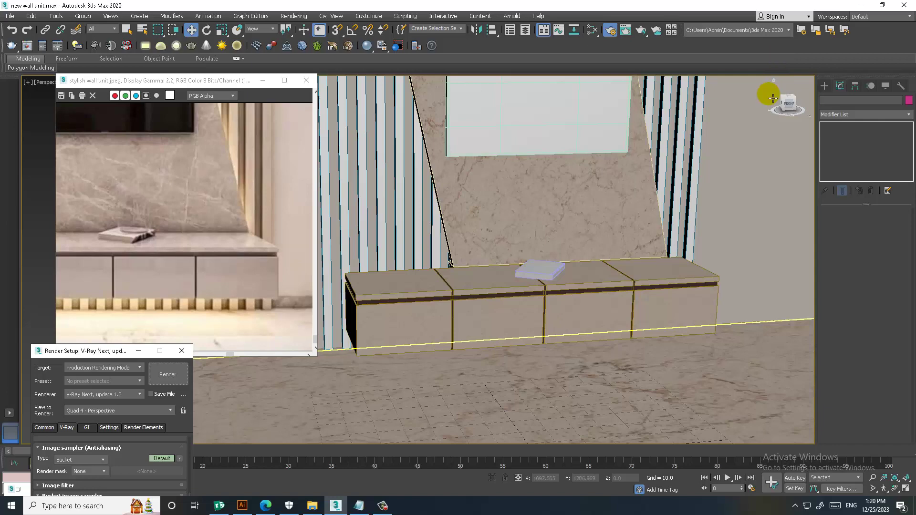
pyautogui.click(640, 221)
pyautogui.scroll(-5, 692, 229)
pyautogui.scroll(8, 693, 150)
pyautogui.scroll(-3, 609, 186)
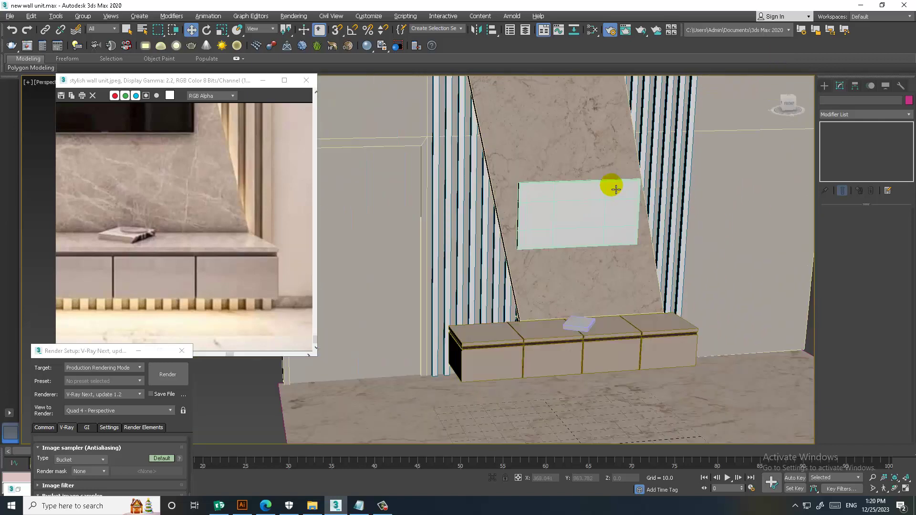
pyautogui.scroll(-3, 607, 227)
pyautogui.scroll(-4, 695, 213)
pyautogui.scroll(3, 651, 221)
pyautogui.keyDown('alt'); pyautogui.moveTo(651, 221); pyautogui.dragTo(391, 123, button='middle'); pyautogui.keyUp('alt')
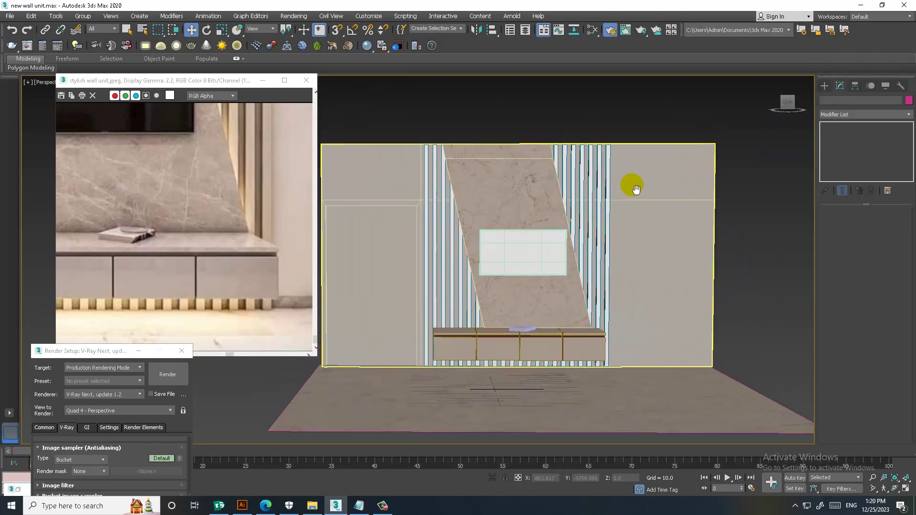
pyautogui.moveTo(606, 172); pyautogui.dragTo(616, 172)
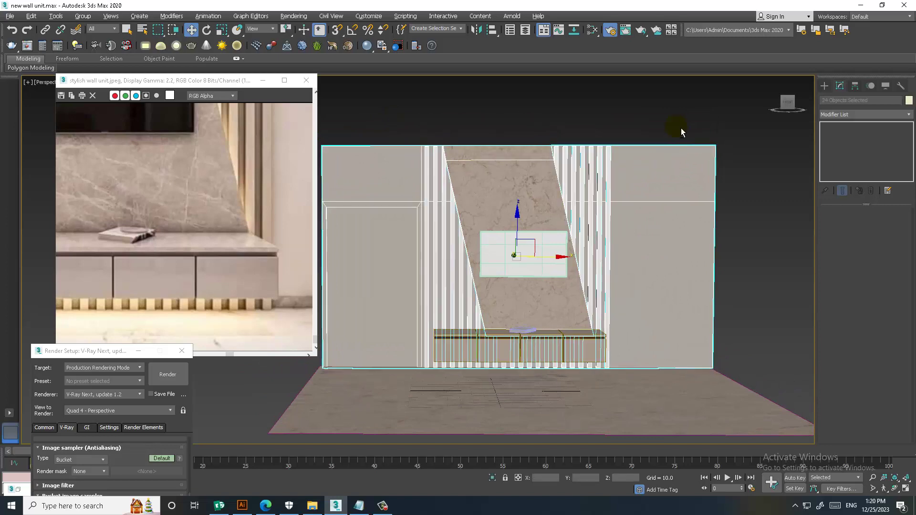
pyautogui.moveTo(674, 127); pyautogui.dragTo(501, 174)
pyautogui.keyDown('alt'); pyautogui.click(550, 188); pyautogui.keyUp('alt')
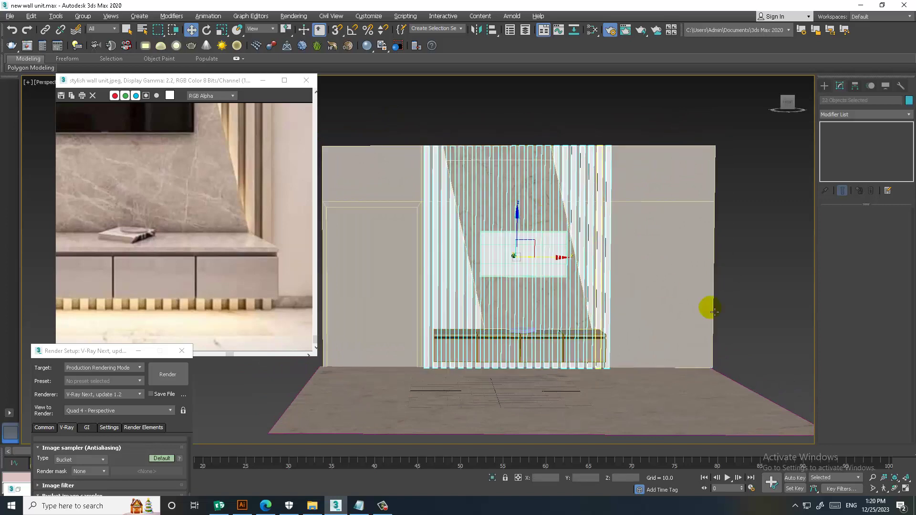
pyautogui.hotkey('alt', 'w')
pyautogui.hotkey('alt', 'w')
pyautogui.moveTo(658, 321)
pyautogui.keyDown('alt'); pyautogui.mouseDown(button='middle')
pyautogui.moveTo(583, 259)
pyautogui.moveTo(515, 263)
pyautogui.moveTo(569, 276)
pyautogui.moveTo(609, 259)
pyautogui.mouseUp(button='middle'); pyautogui.keyUp('alt')
pyautogui.hotkey('shift', 'z')
pyautogui.hotkey('shift', 'z')
pyautogui.scroll(3, 613, 262)
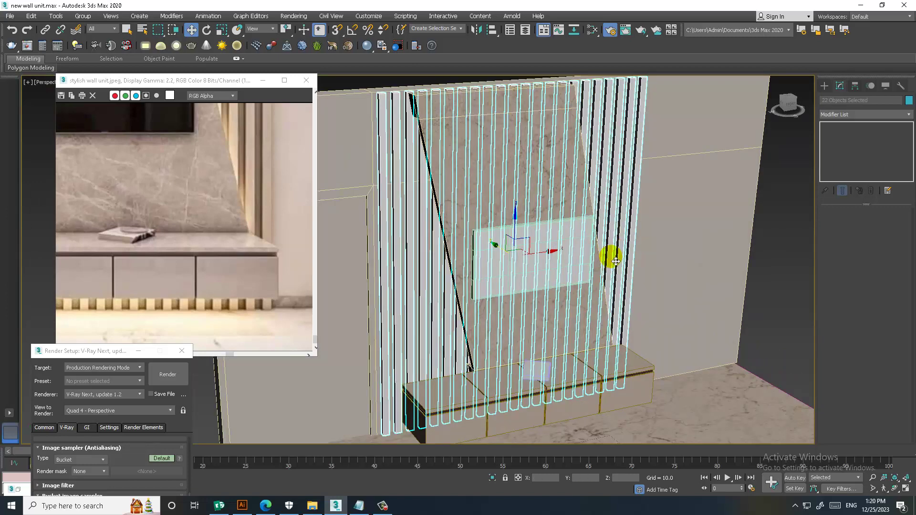
pyautogui.press('m')
pyautogui.moveTo(558, 194); pyautogui.dragTo(560, 265)
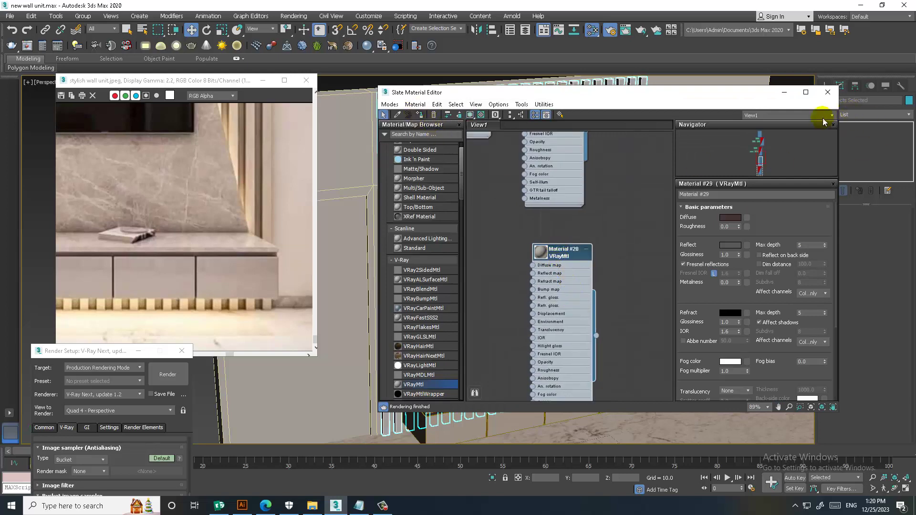
pyautogui.click(783, 92)
pyautogui.scroll(-3, 564, 198)
pyautogui.scroll(-2, 575, 190)
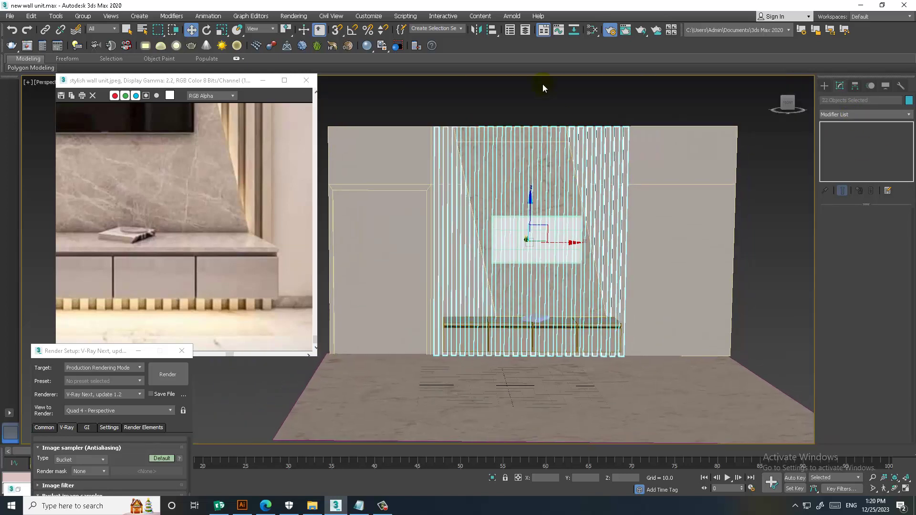
pyautogui.click(543, 84)
pyautogui.moveTo(523, 143)
pyautogui.keyDown('alt'); pyautogui.mouseDown(button='middle')
pyautogui.moveTo(641, 215)
pyautogui.moveTo(629, 236)
pyautogui.mouseUp(button='middle'); pyautogui.keyUp('alt')
pyautogui.scroll(3, 548, 272)
pyautogui.moveTo(548, 272)
pyautogui.keyDown('alt'); pyautogui.mouseDown(button='middle')
pyautogui.moveTo(624, 265)
pyautogui.moveTo(575, 293)
pyautogui.mouseUp(button='middle'); pyautogui.keyUp('alt')
pyautogui.scroll(3, 563, 289)
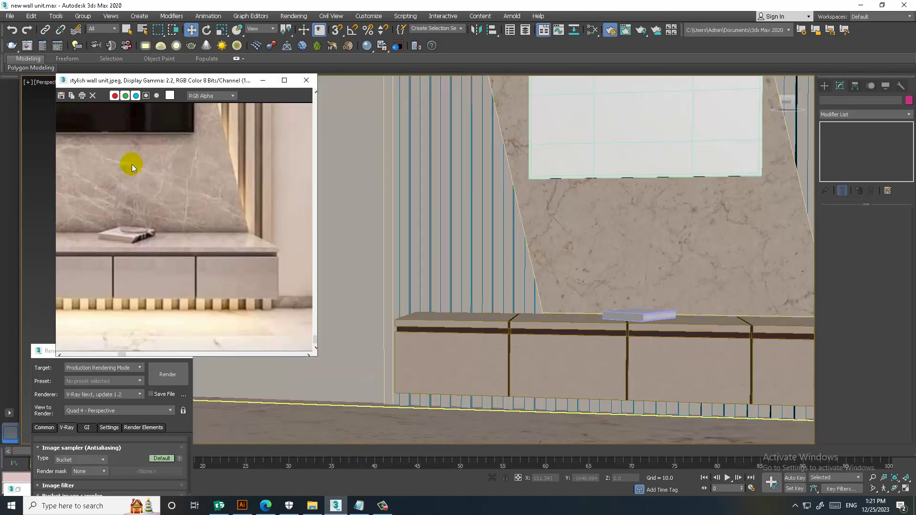
pyautogui.scroll(-3, 139, 169)
pyautogui.scroll(2, 171, 242)
# Step: Select the door's front, top bevel, and right and left edge polygons
pyautogui.moveTo(450, 302); pyautogui.dragTo(539, 273, button='middle')
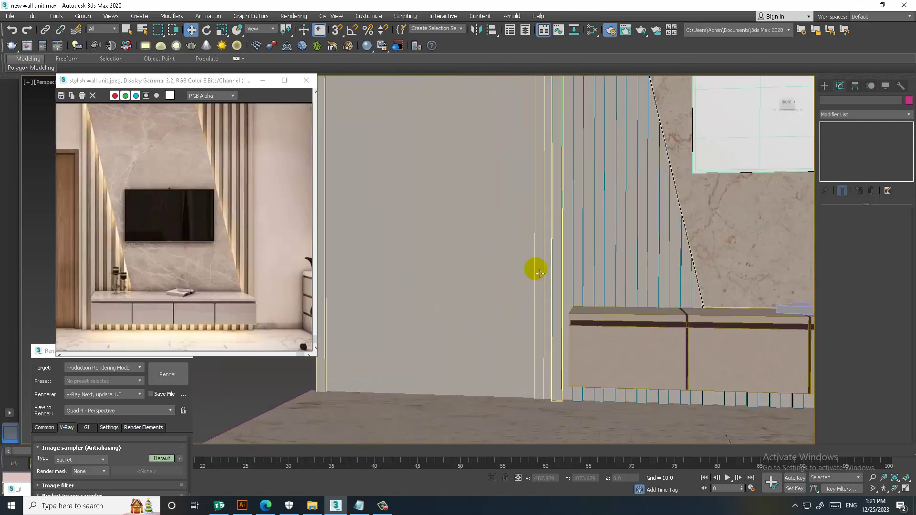
pyautogui.click(487, 217)
pyautogui.moveTo(482, 213)
pyautogui.keyDown('alt'); pyautogui.mouseDown(button='middle')
pyautogui.moveTo(511, 194)
pyautogui.moveTo(525, 280)
pyautogui.moveTo(554, 268)
pyautogui.mouseUp(button='middle'); pyautogui.keyUp('alt')
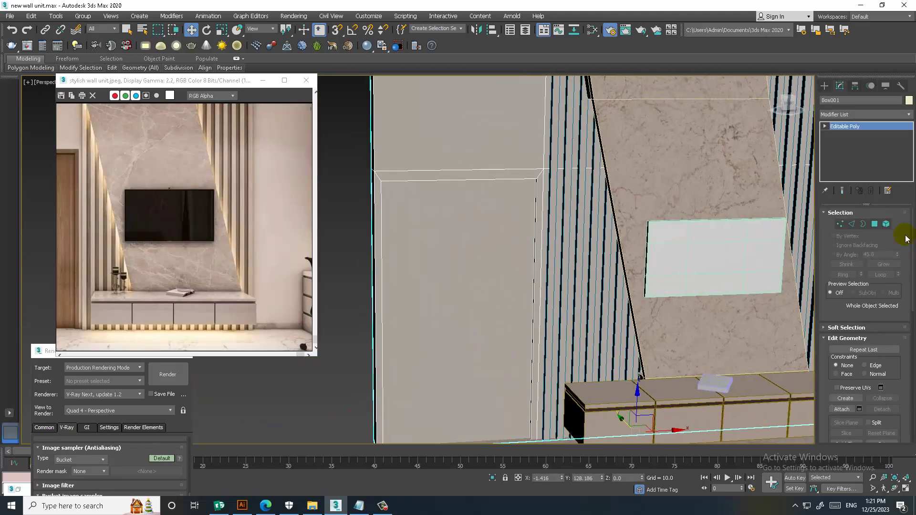
pyautogui.click(874, 224)
pyautogui.click(449, 246)
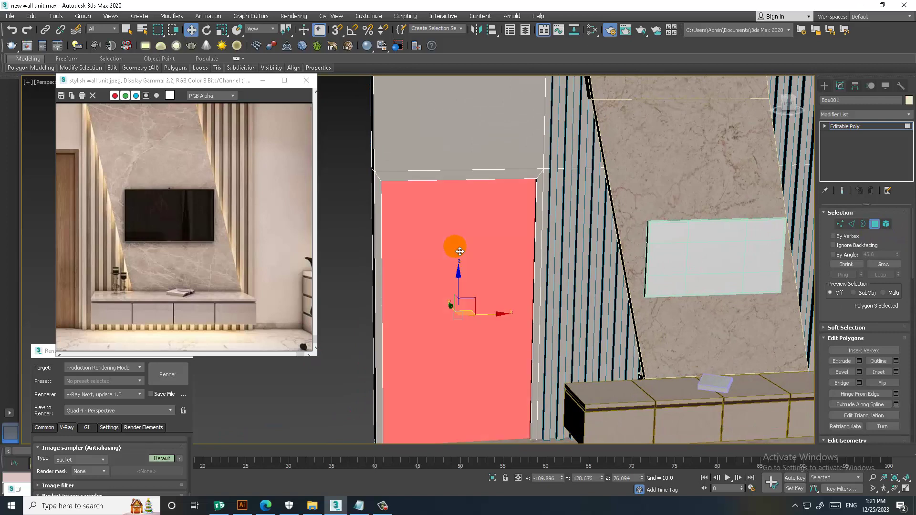
pyautogui.keyDown('ctrl'); pyautogui.click(484, 179); pyautogui.keyUp('ctrl')
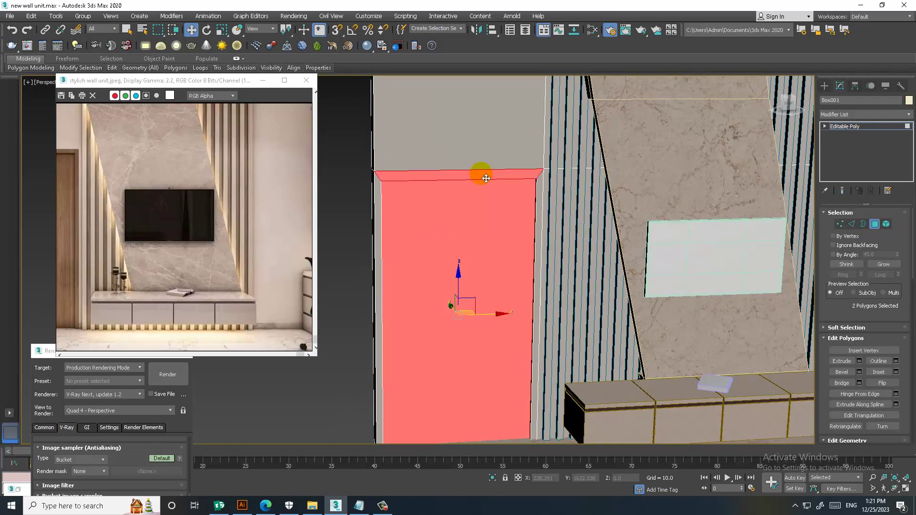
pyautogui.keyDown('ctrl'); pyautogui.click(542, 206); pyautogui.keyUp('ctrl')
pyautogui.moveTo(458, 224); pyautogui.dragTo(524, 199, button='middle')
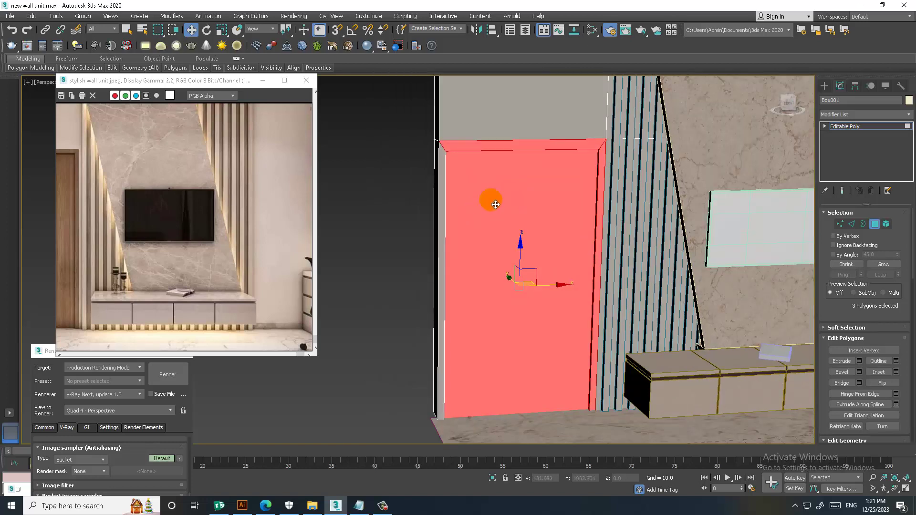
pyautogui.keyDown('ctrl'); pyautogui.click(447, 180); pyautogui.keyUp('ctrl')
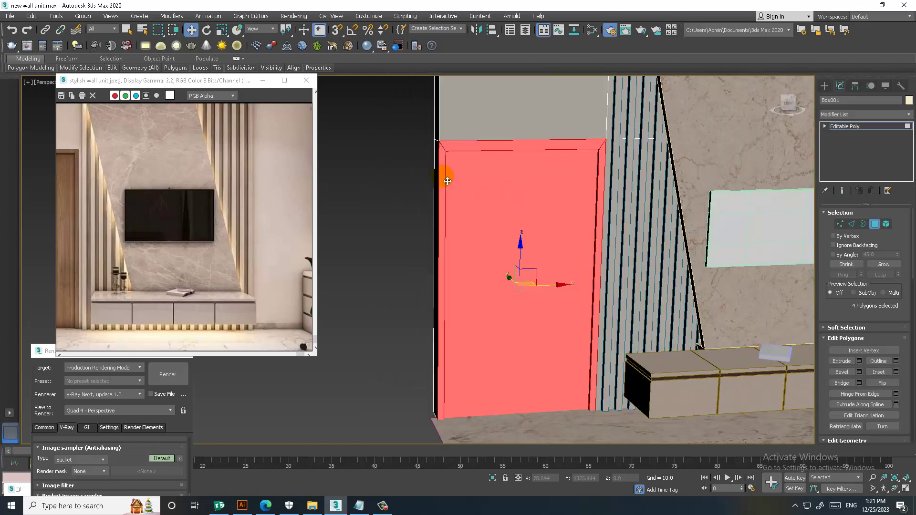
# Step: Add the thin top frame strip and the right jamb strip to the polygon selection
pyautogui.keyDown('alt'); pyautogui.moveTo(447, 180); pyautogui.dragTo(434, 211, button='middle'); pyautogui.keyUp('alt')
pyautogui.scroll(5, 459, 183)
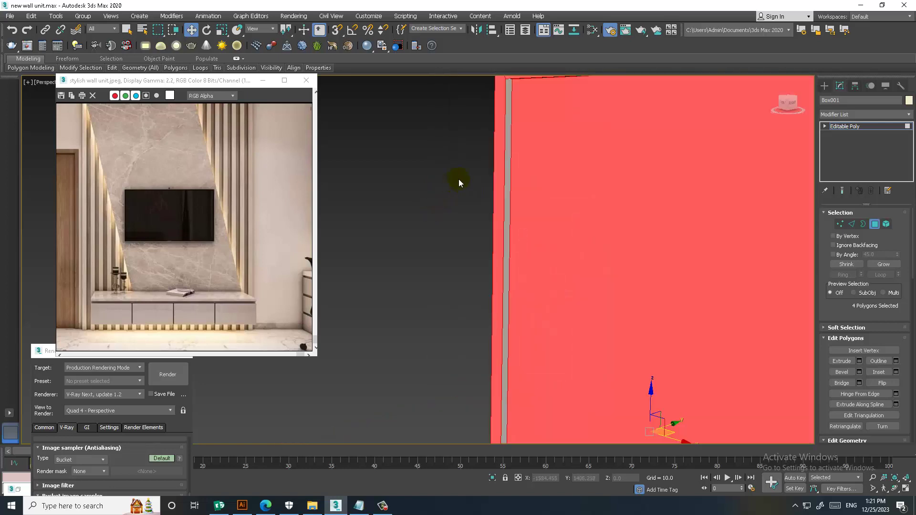
pyautogui.moveTo(513, 147)
pyautogui.keyDown('alt'); pyautogui.mouseDown(button='middle')
pyautogui.moveTo(458, 266)
pyautogui.moveTo(485, 219)
pyautogui.mouseUp(button='middle'); pyautogui.keyUp('alt')
pyautogui.scroll(5, 530, 266)
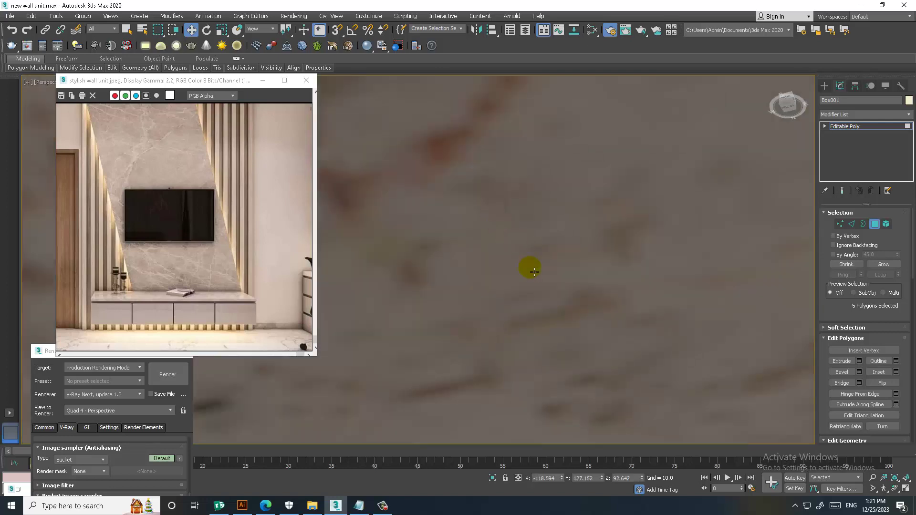
pyautogui.scroll(-5, 527, 284)
pyautogui.keyDown('ctrl'); pyautogui.click(537, 269); pyautogui.keyUp('ctrl')
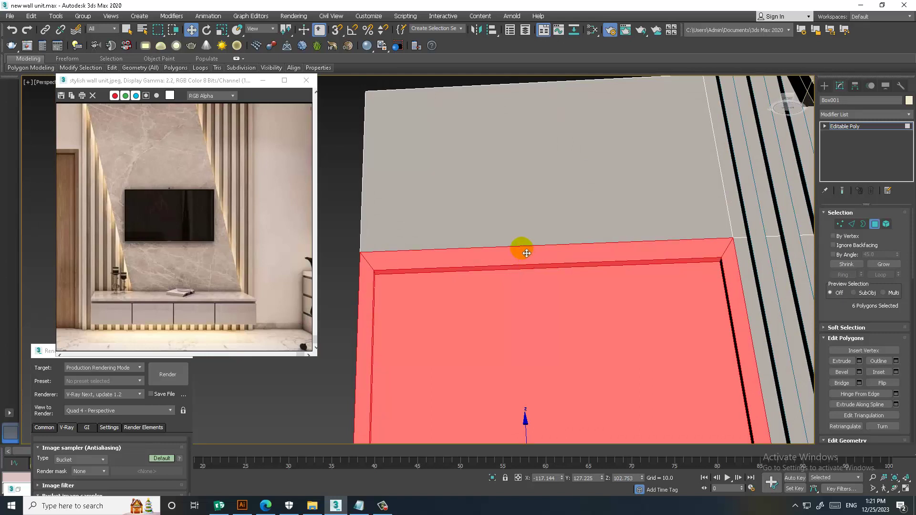
pyautogui.moveTo(661, 296)
pyautogui.keyDown('alt'); pyautogui.mouseDown(button='middle')
pyautogui.moveTo(706, 328)
pyautogui.moveTo(662, 280)
pyautogui.moveTo(507, 219)
pyautogui.moveTo(497, 250)
pyautogui.moveTo(534, 243)
pyautogui.moveTo(512, 213)
pyautogui.mouseUp(button='middle'); pyautogui.keyUp('alt')
pyautogui.keyDown('ctrl'); pyautogui.click(664, 286); pyautogui.keyUp('ctrl')
pyautogui.scroll(-3, 519, 239)
pyautogui.press('m')
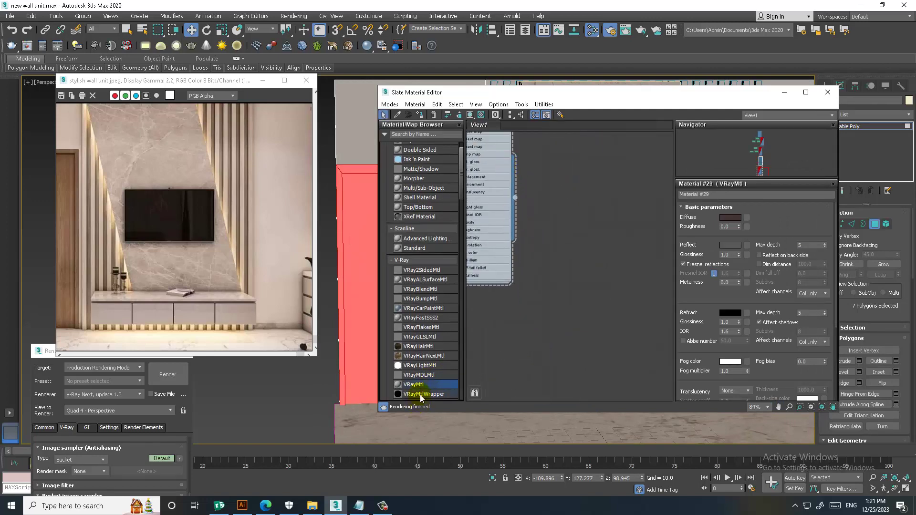
# Step: Create a VRayMtl named 'wood' with a Bitmap map in its Diffuse slot
pyautogui.moveTo(426, 385); pyautogui.dragTo(584, 220)
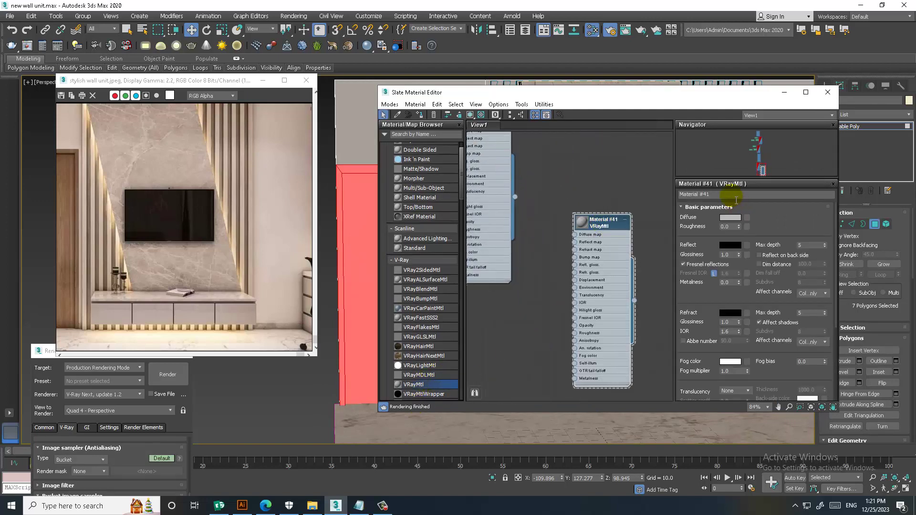
pyautogui.write('wood')
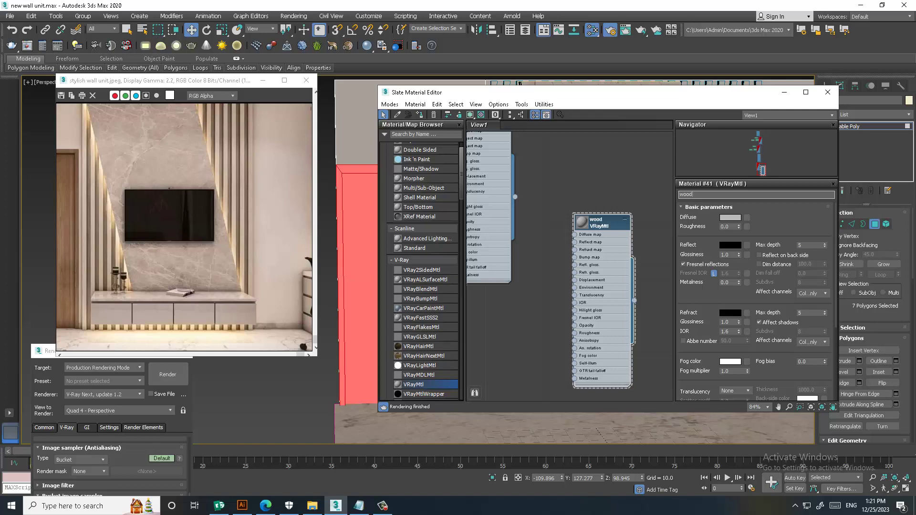
pyautogui.click(747, 218)
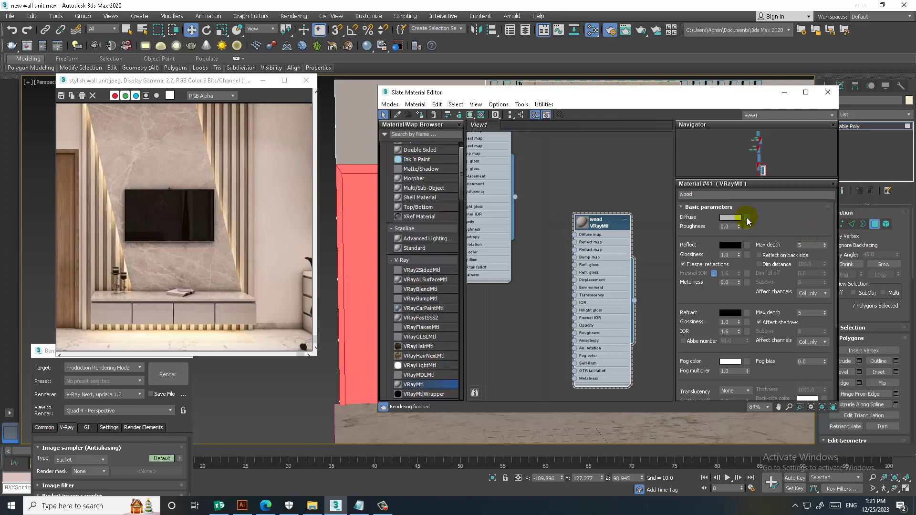
pyautogui.doubleClick(410, 152)
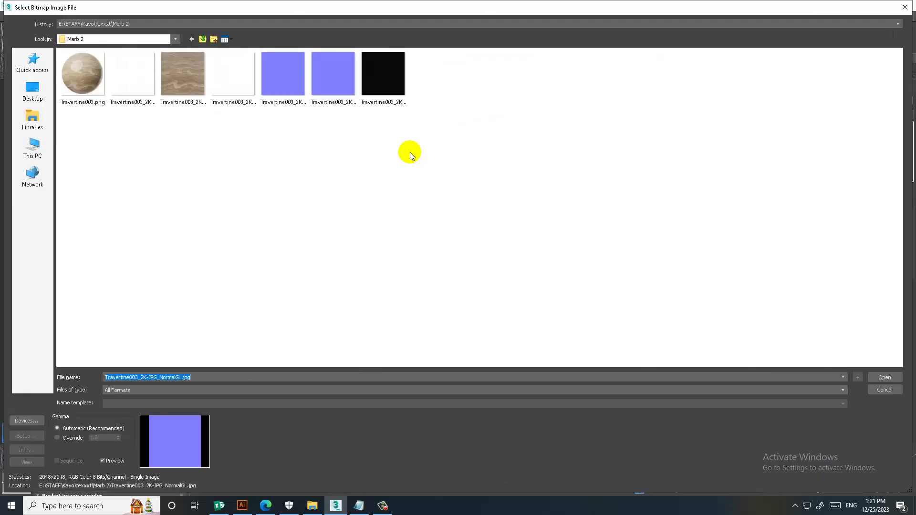
pyautogui.click(203, 39)
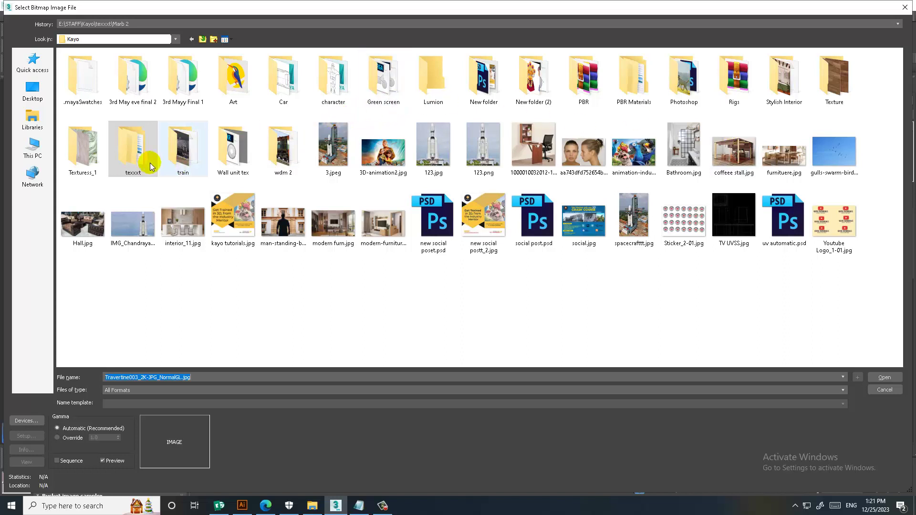
pyautogui.doubleClick(134, 150)
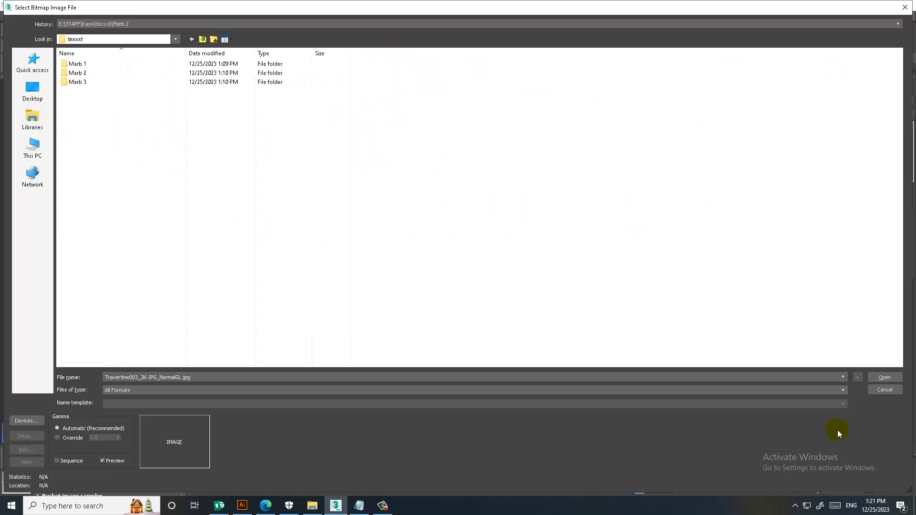
pyautogui.click(885, 390)
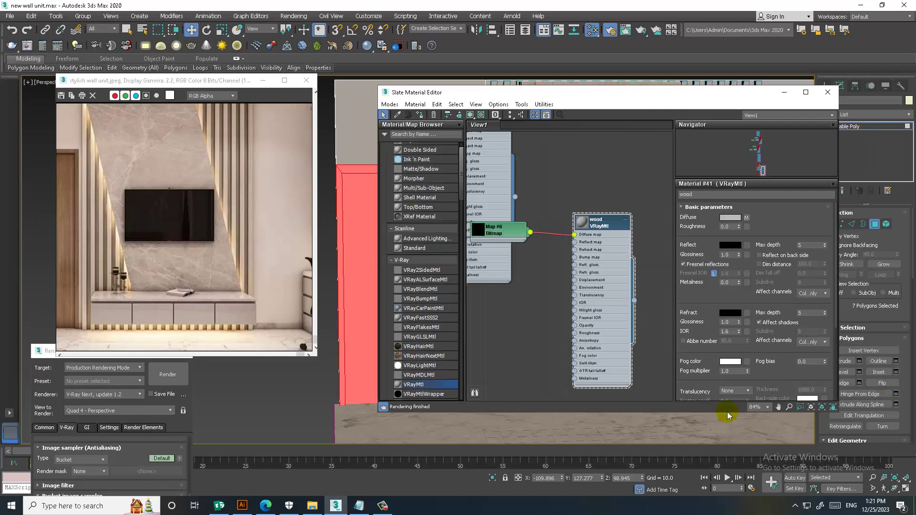
# Step: Extract PaintedWood008C_2K-JPG.zip here in the texxxt folder
pyautogui.click(314, 507)
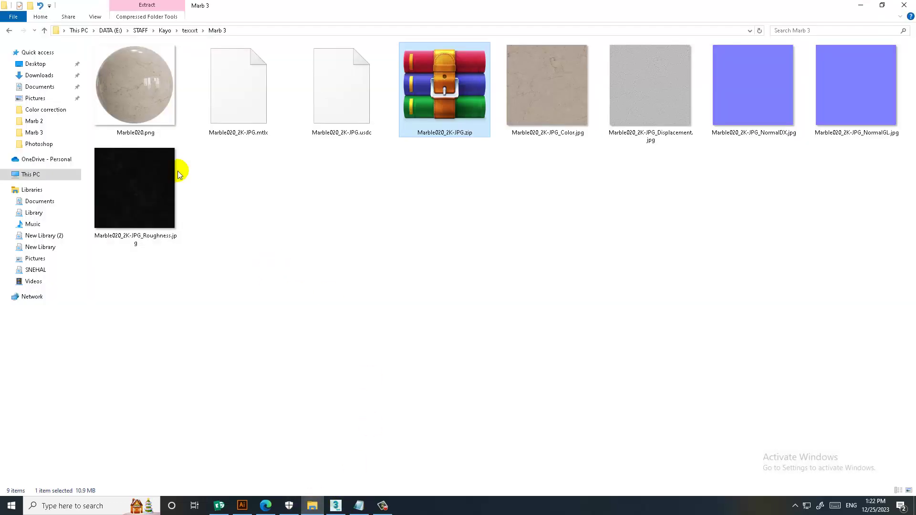
pyautogui.click(10, 31)
pyautogui.rightClick(146, 90)
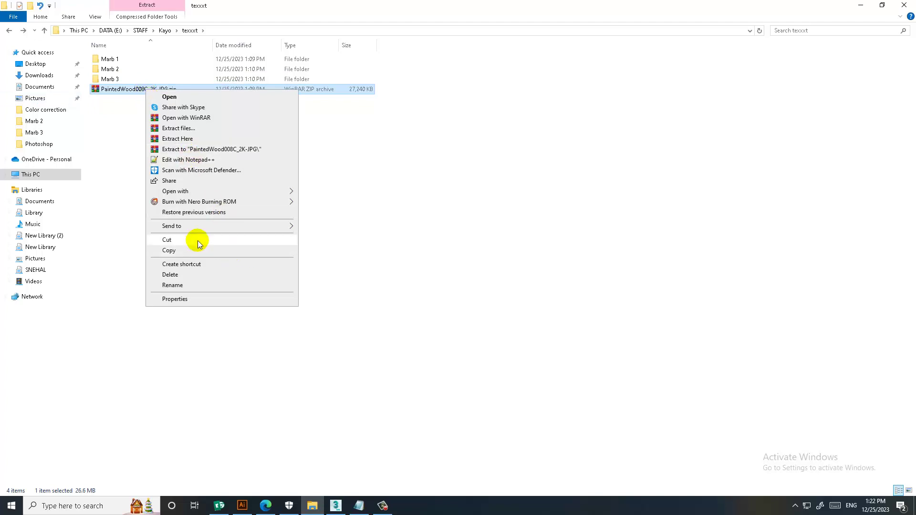
pyautogui.click(199, 139)
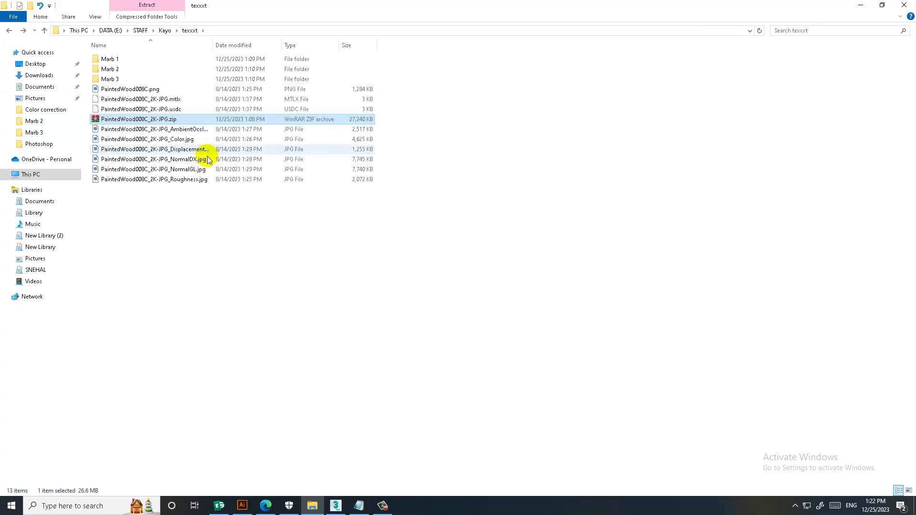
pyautogui.click(241, 226)
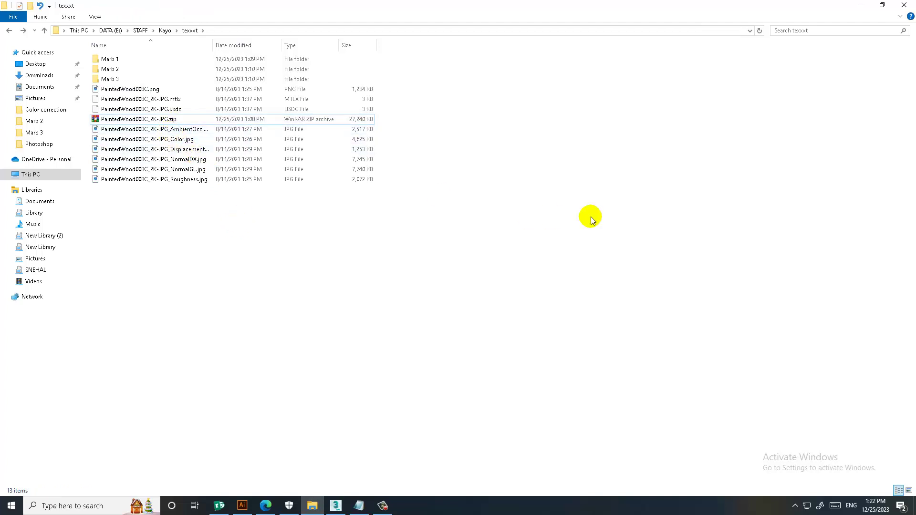
pyautogui.click(337, 506)
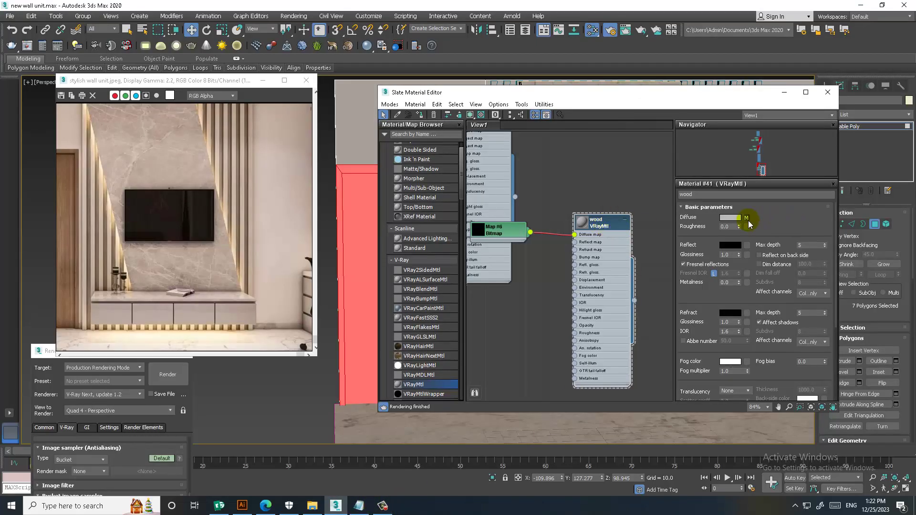
# Step: Load PaintedWood008C_2K-JPG_Color.jpg into the wood bitmap and assign wood to the door polygons
pyautogui.click(746, 219)
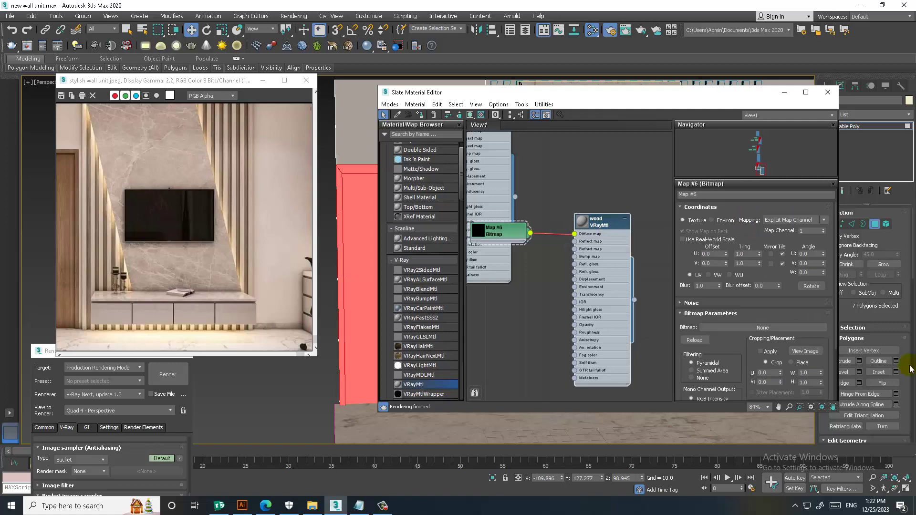
pyautogui.click(766, 328)
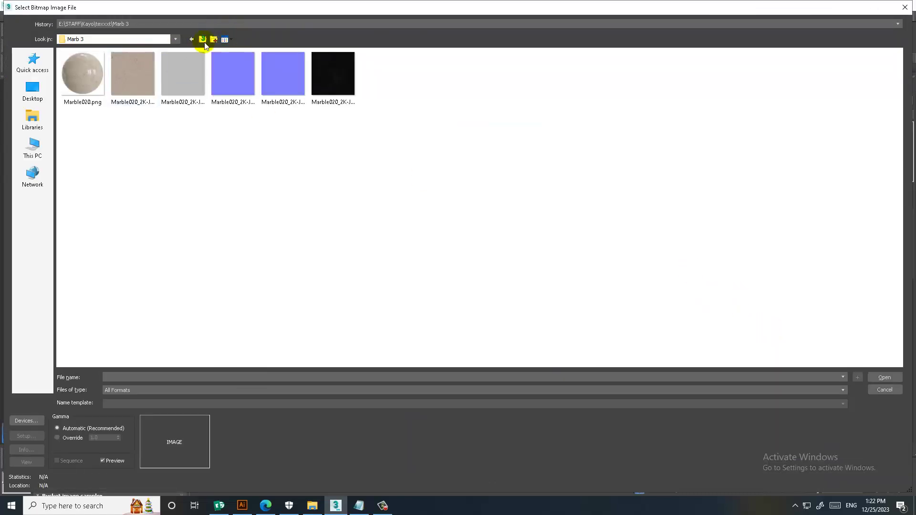
pyautogui.click(203, 42)
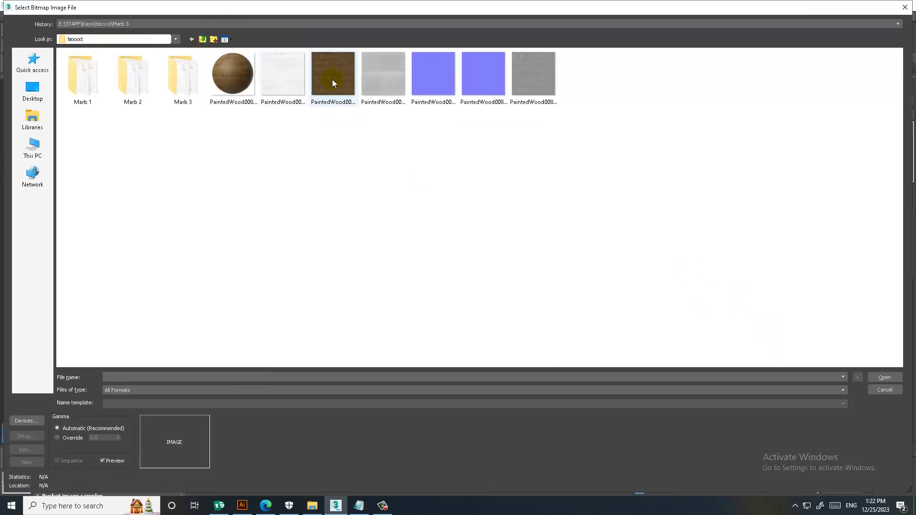
pyautogui.moveTo(333, 74)
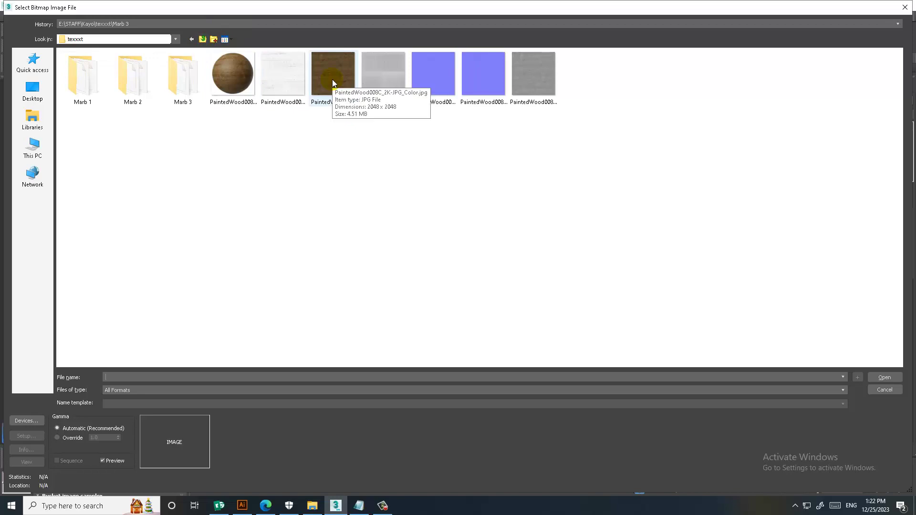
pyautogui.doubleClick(333, 84)
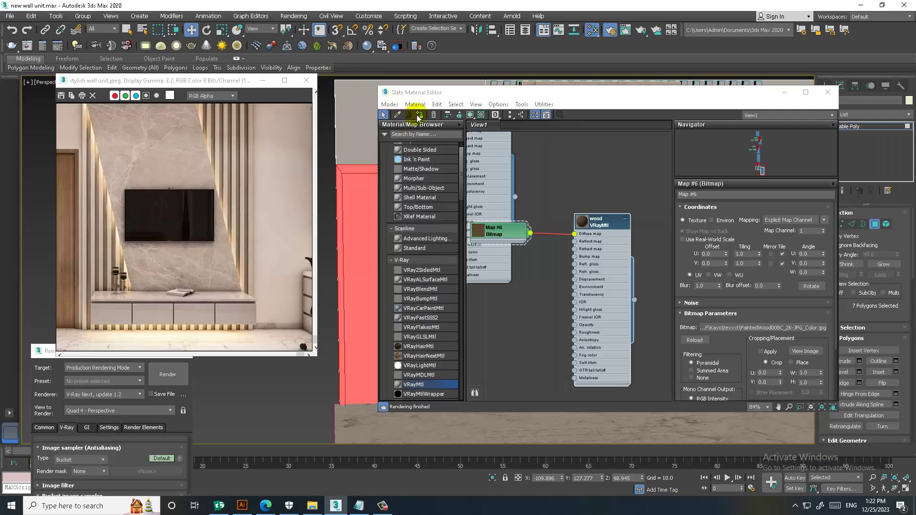
pyautogui.click(470, 115)
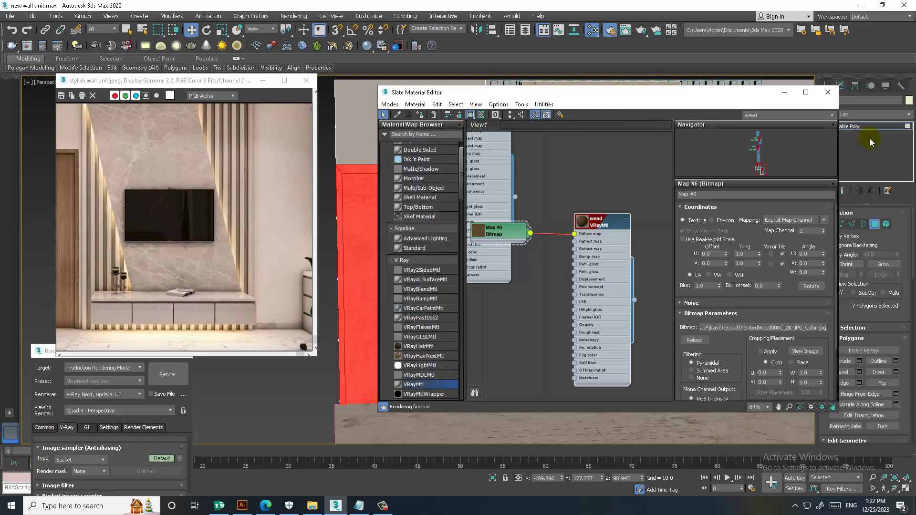
pyautogui.moveTo(674, 95); pyautogui.dragTo(636, 343)
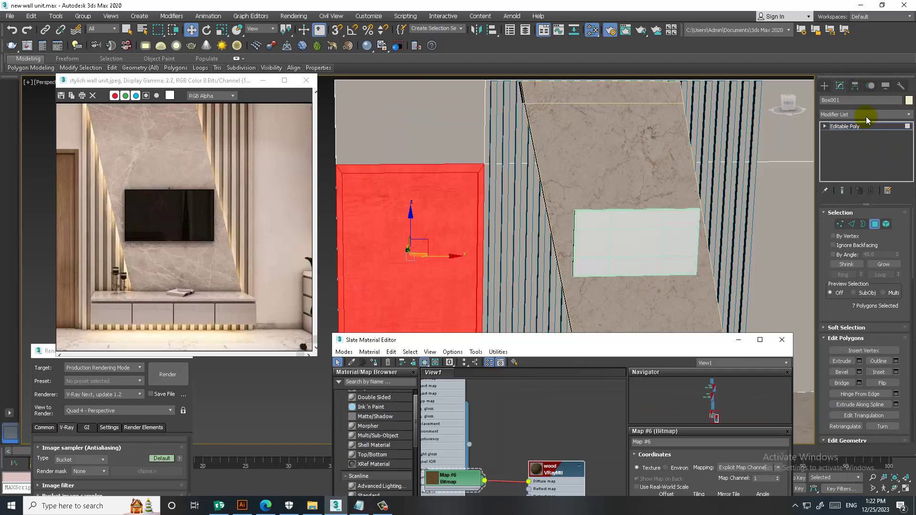
# Step: Add a UVW Map modifier to the door with Box mapping
pyautogui.click(868, 119)
pyautogui.scroll(-10, 840, 227)
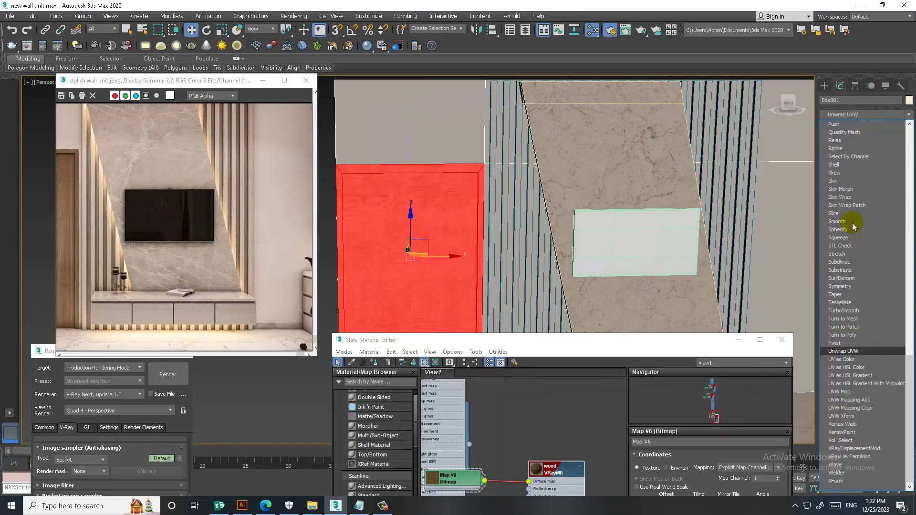
pyautogui.click(866, 396)
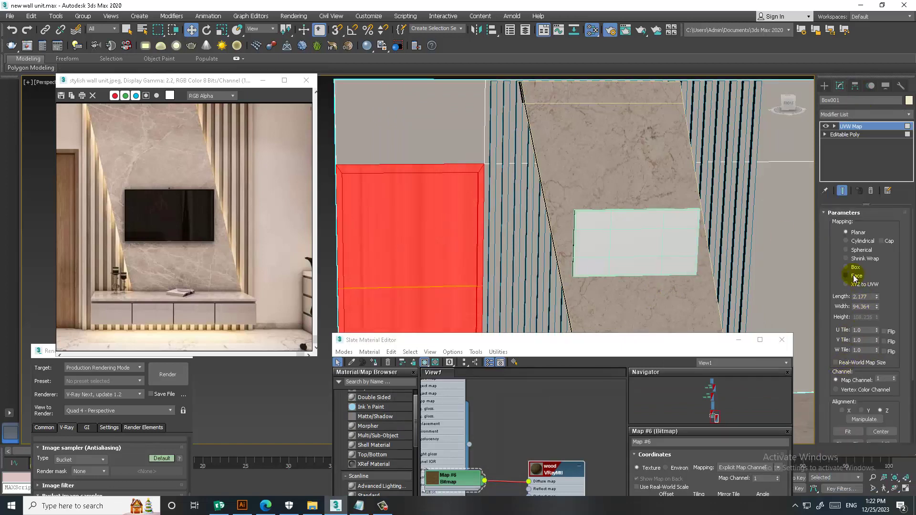
pyautogui.click(847, 268)
pyautogui.press('m')
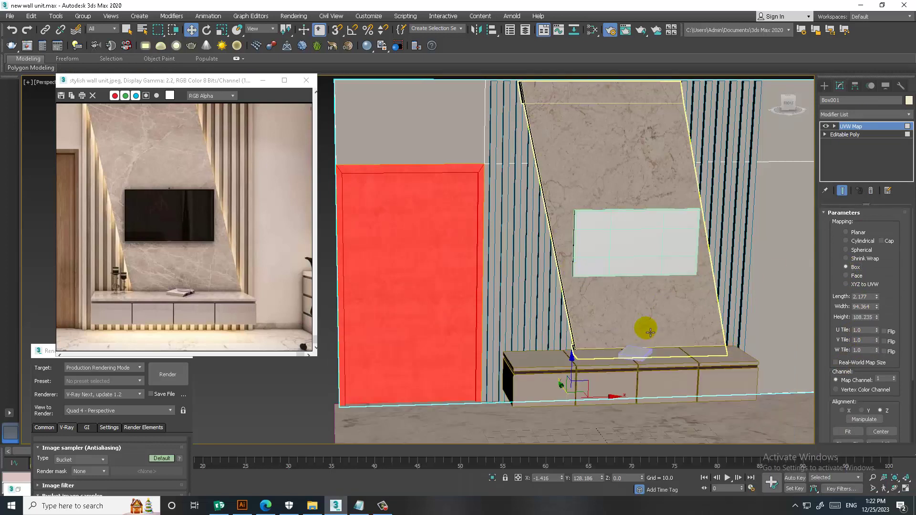
pyautogui.click(896, 224)
# Step: Rotate the UVW Map gizmo 90° with angle snap and fit it to the geometry
pyautogui.click(851, 135)
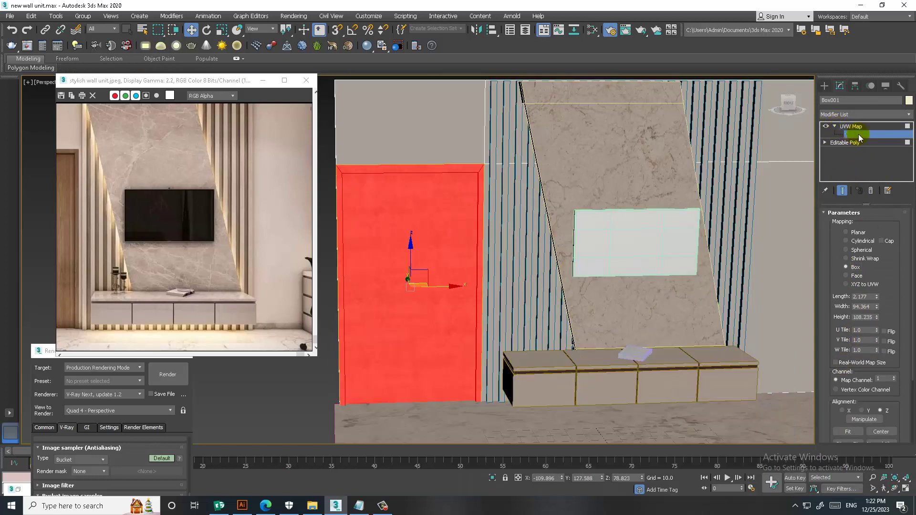
pyautogui.rightClick(353, 31)
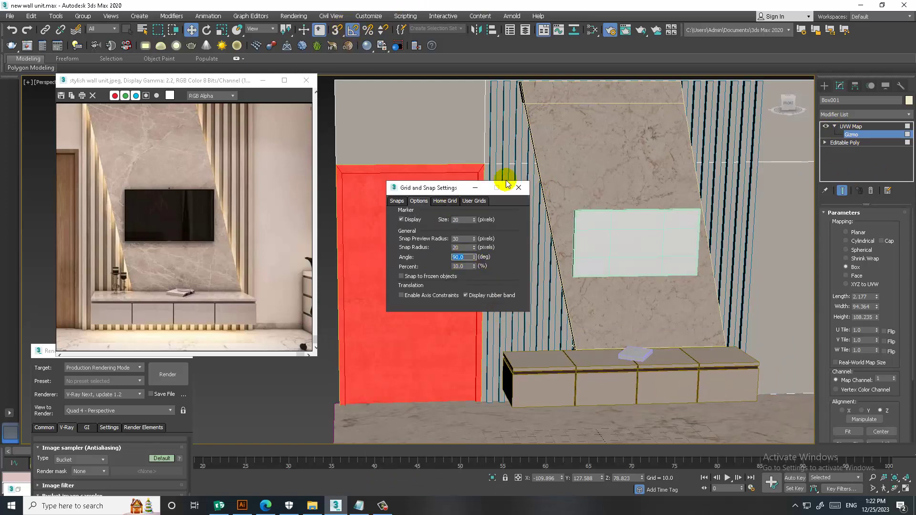
pyautogui.click(519, 187)
pyautogui.press('e')
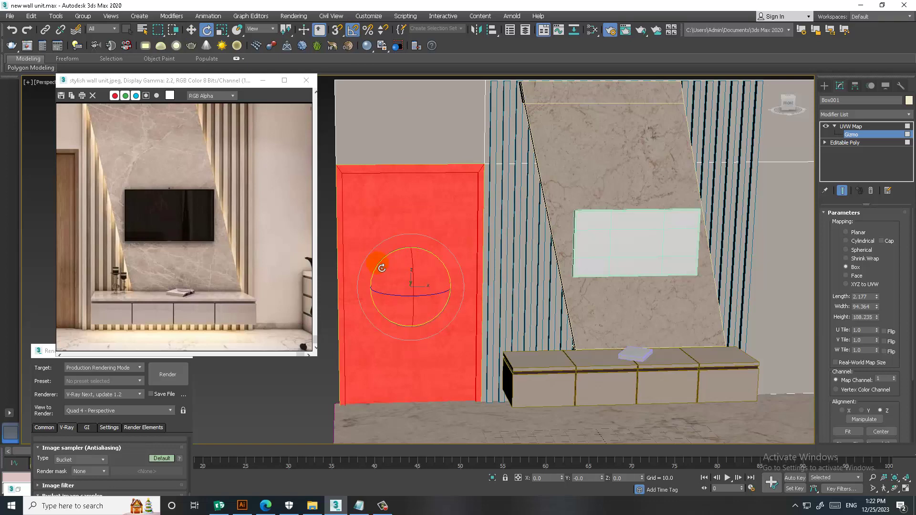
pyautogui.press('w')
pyautogui.scroll(4, 484, 252)
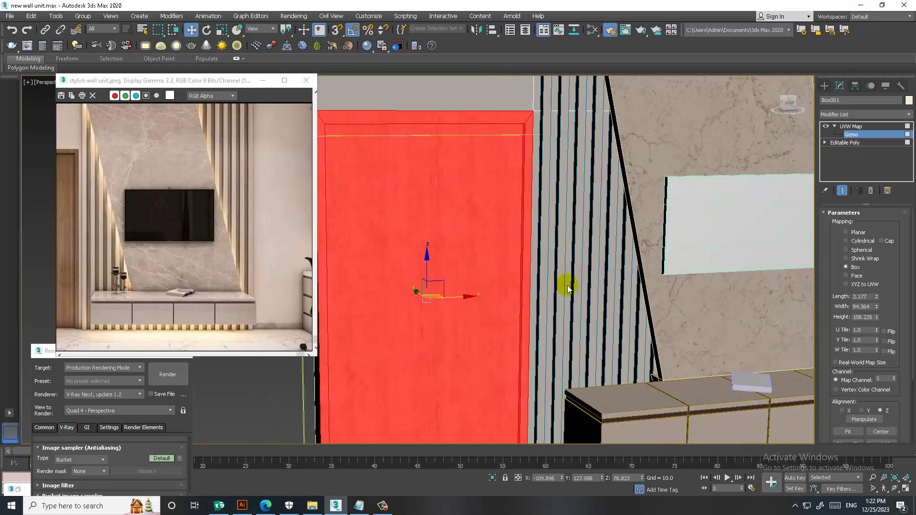
pyautogui.moveTo(884, 276); pyautogui.dragTo(884, 210)
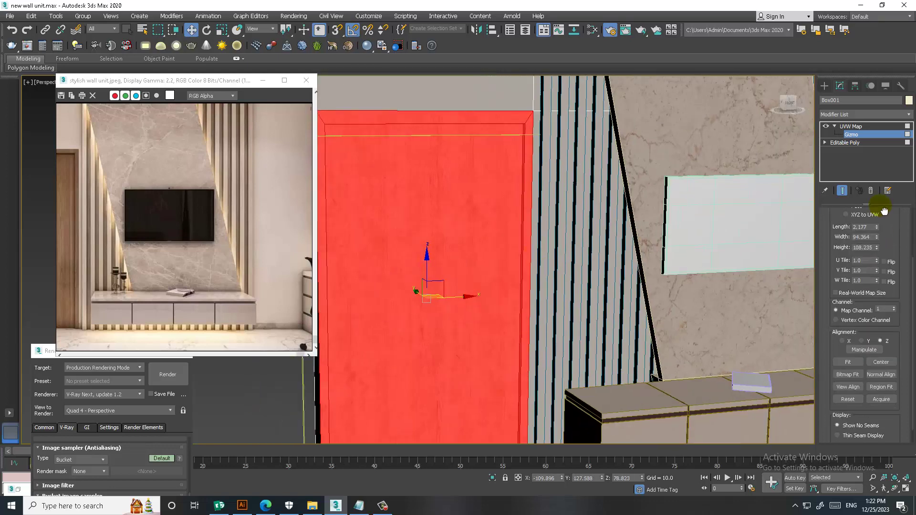
pyautogui.click(849, 362)
pyautogui.moveTo(556, 321); pyautogui.dragTo(476, 303, button='middle')
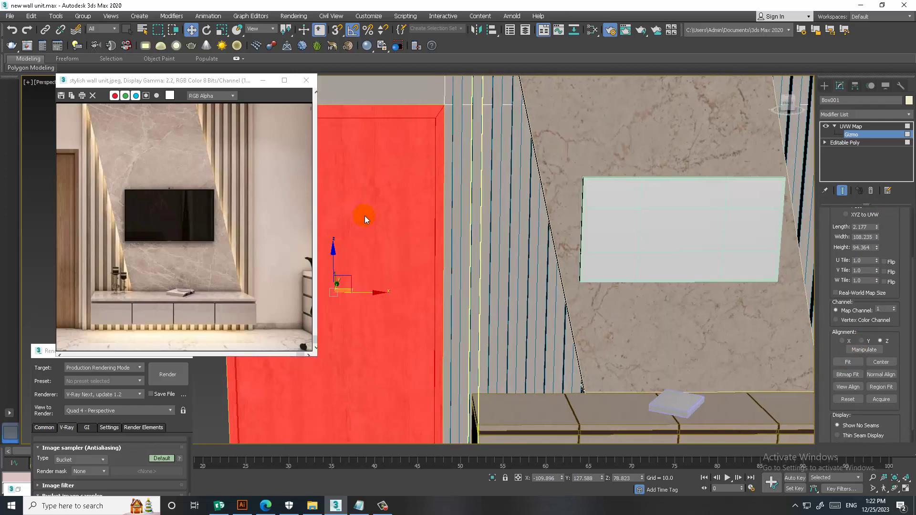
# Step: Rearrange the Slate editor window and the wood and Map #6 nodes in the node view
pyautogui.press('m')
pyautogui.moveTo(547, 341); pyautogui.dragTo(556, 14)
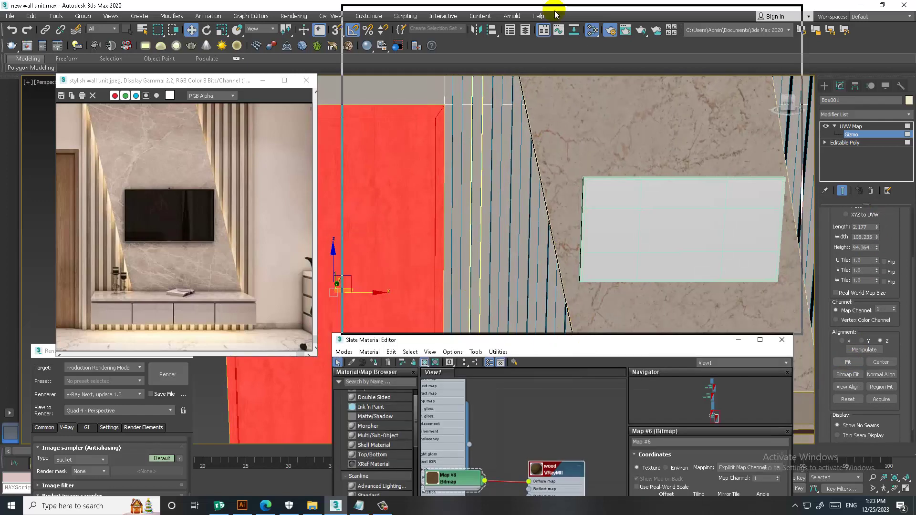
pyautogui.moveTo(526, 260); pyautogui.dragTo(606, 311, button='middle')
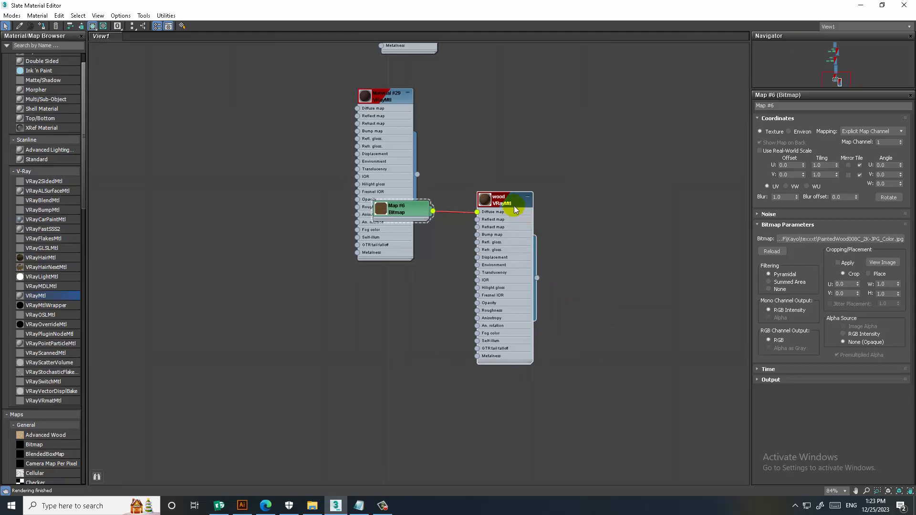
pyautogui.moveTo(496, 200); pyautogui.dragTo(552, 305)
pyautogui.moveTo(419, 215); pyautogui.dragTo(418, 307)
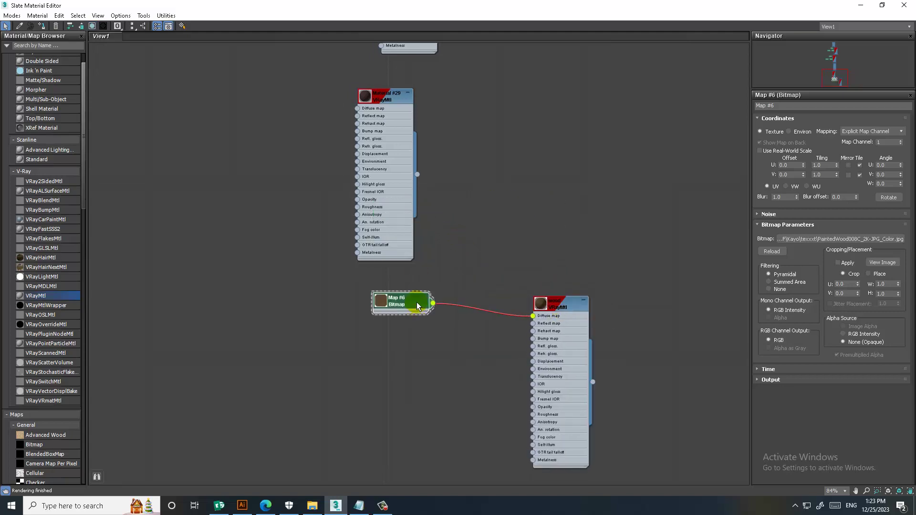
pyautogui.click(882, 5)
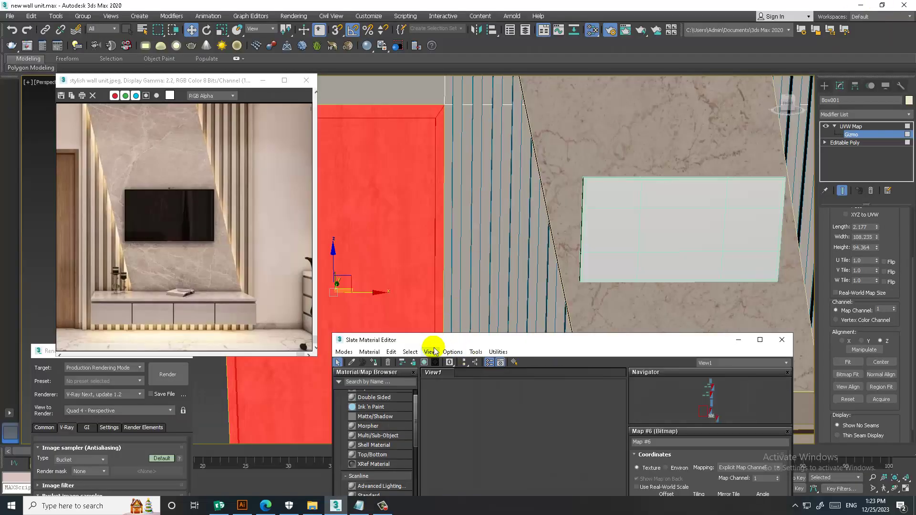
pyautogui.moveTo(434, 343); pyautogui.dragTo(322, 79)
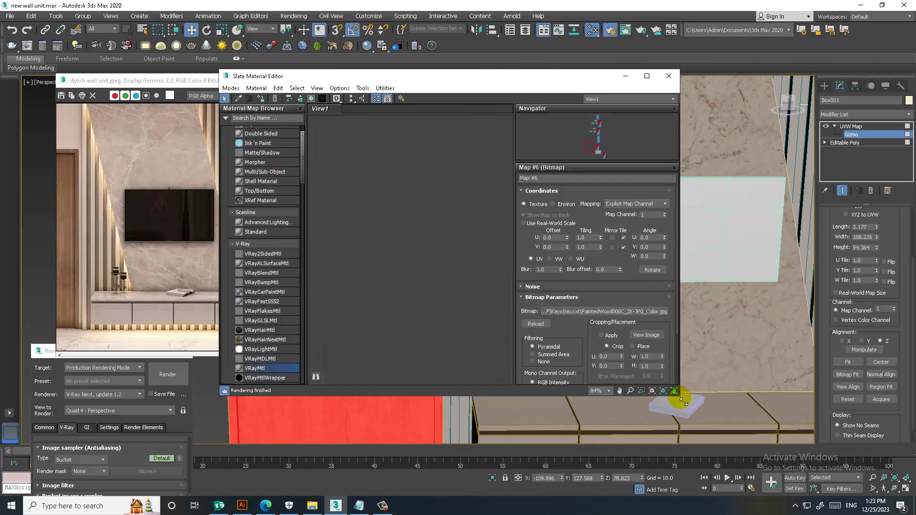
pyautogui.moveTo(683, 401); pyautogui.dragTo(796, 498)
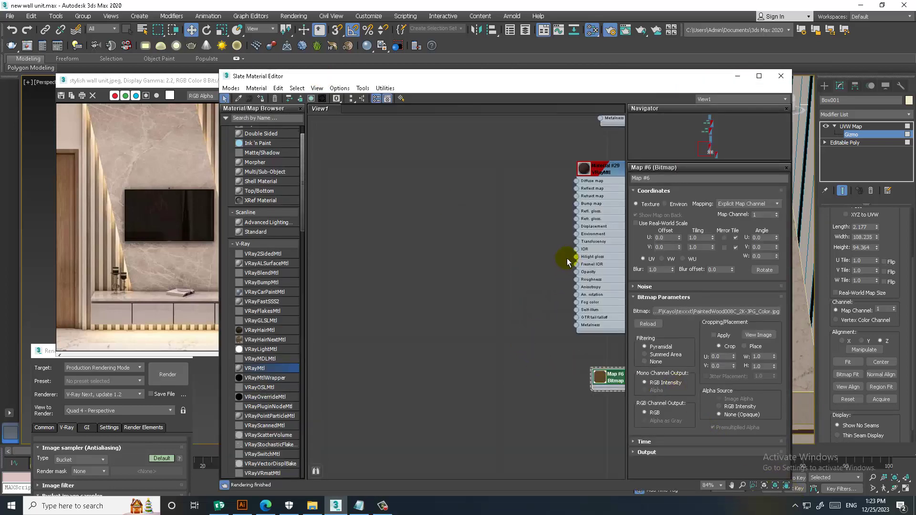
pyautogui.moveTo(568, 261)
pyautogui.mouseDown(button='middle')
pyautogui.moveTo(456, 183)
pyautogui.moveTo(412, 130)
pyautogui.mouseUp(button='middle')
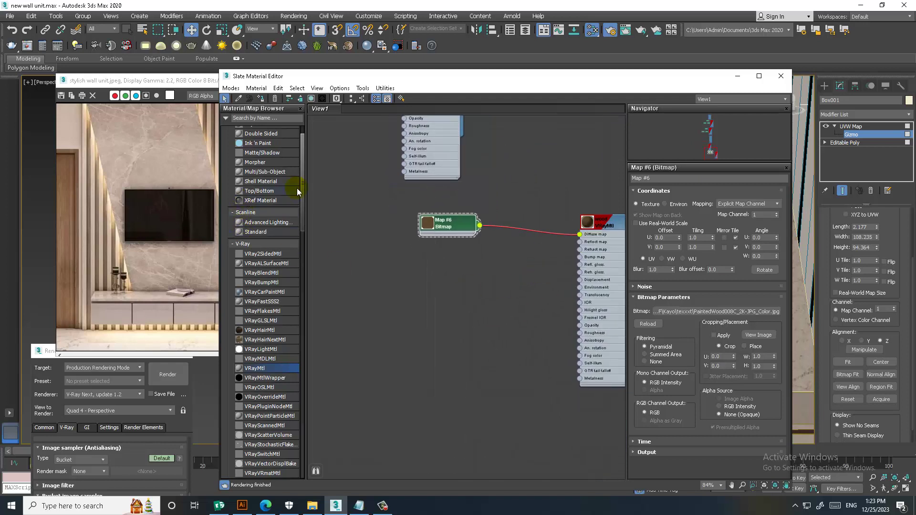
pyautogui.scroll(-3, 303, 189)
pyautogui.click(385, 509)
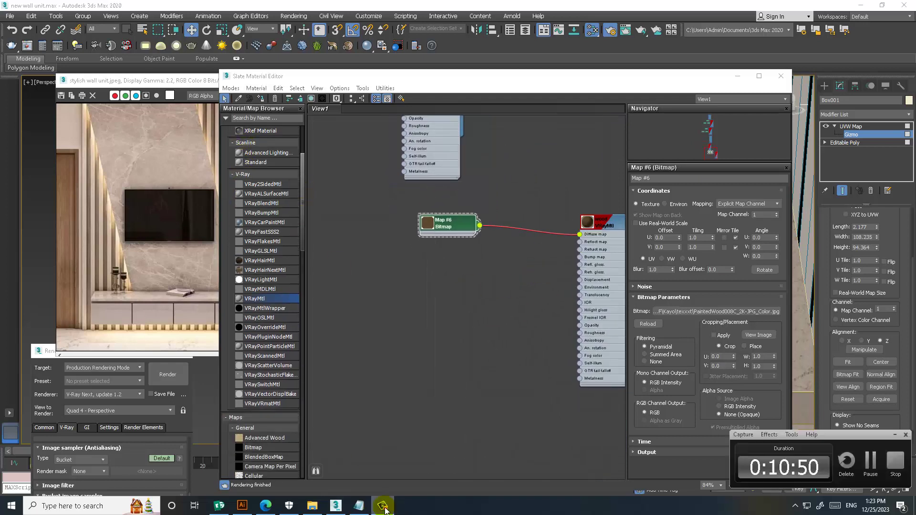
pyautogui.click(385, 509)
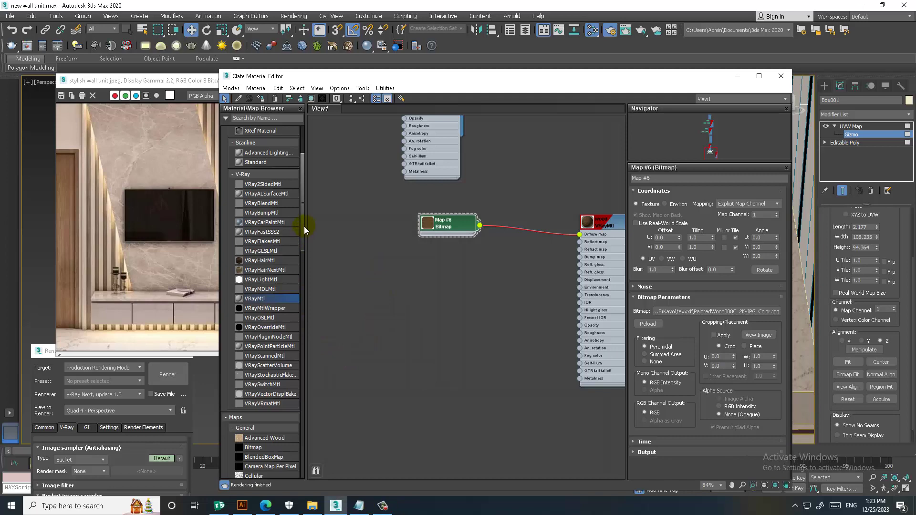
pyautogui.moveTo(304, 226)
pyautogui.mouseDown()
pyautogui.moveTo(322, 385)
pyautogui.moveTo(314, 363)
pyautogui.mouseUp()
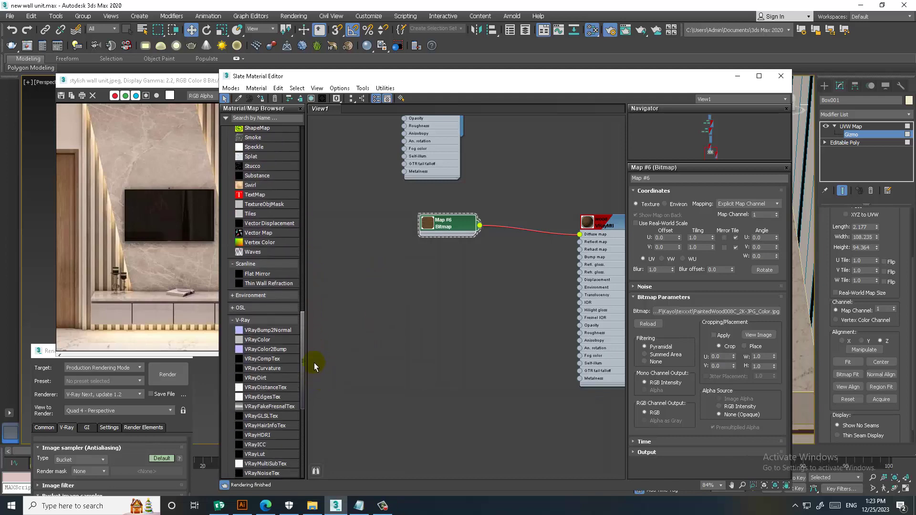
# Step: Wire a VRayBump2Normal node into wood's Bump slot, loading the PaintedWood NormalDX bitmap
pyautogui.moveTo(498, 294); pyautogui.dragTo(498, 296)
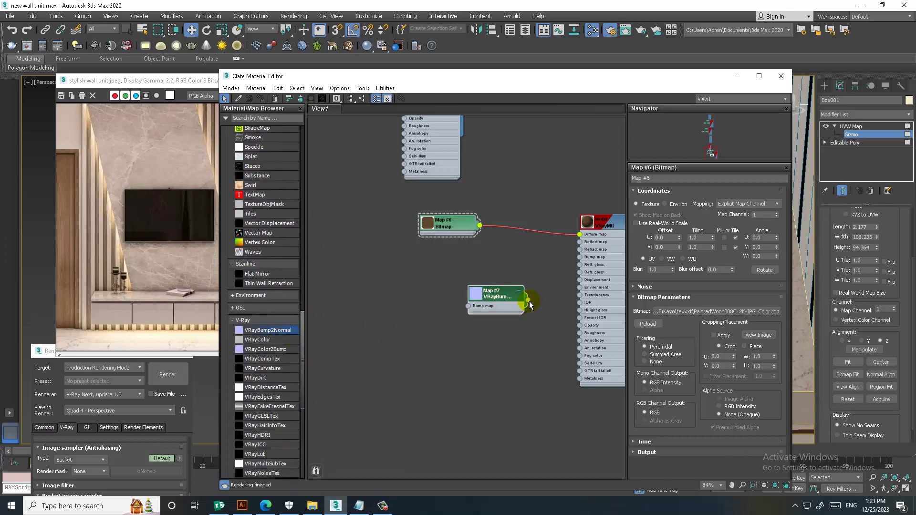
pyautogui.moveTo(581, 260); pyautogui.dragTo(580, 257)
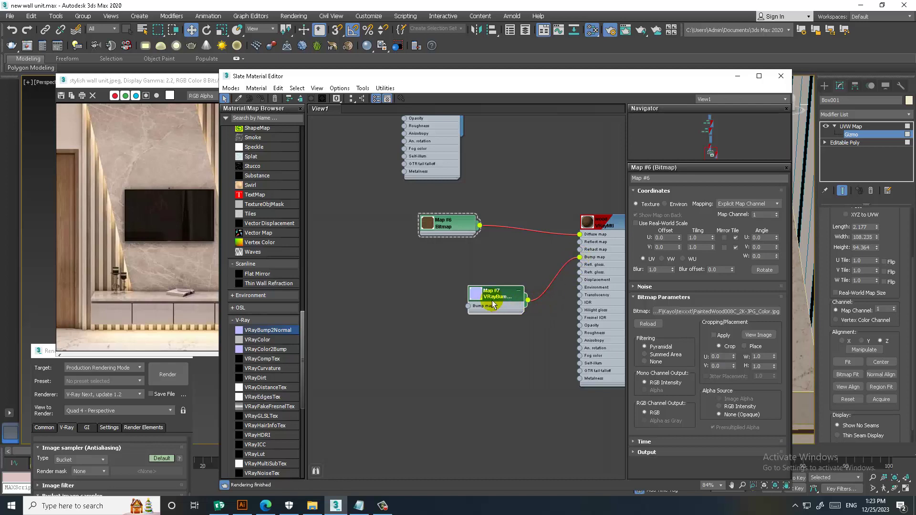
pyautogui.doubleClick(493, 300)
pyautogui.click(739, 203)
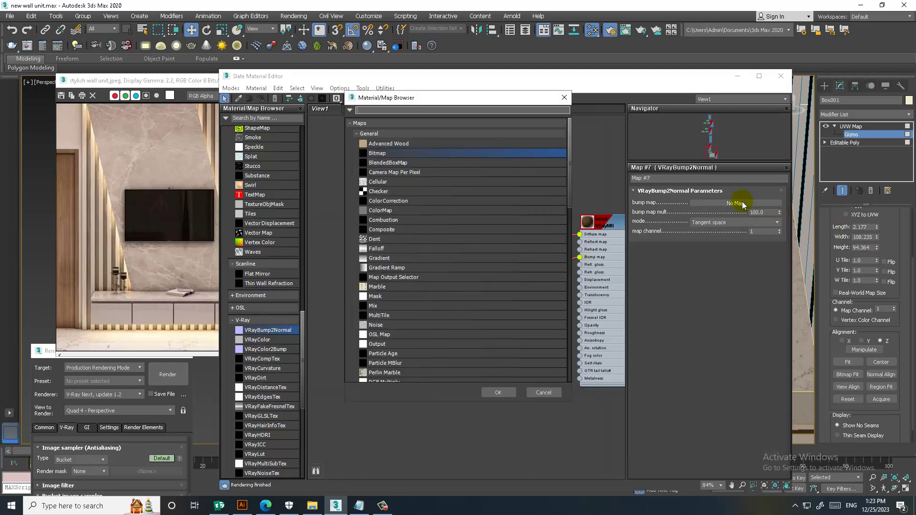
pyautogui.doubleClick(399, 153)
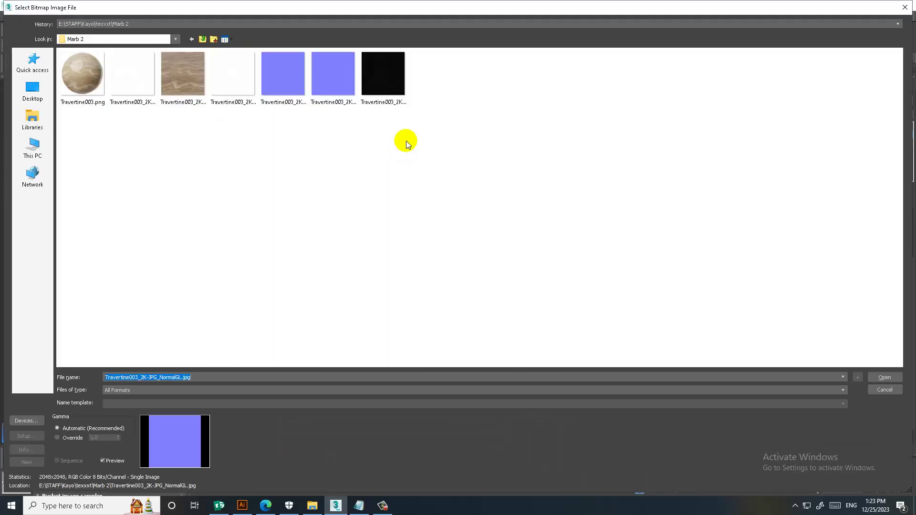
pyautogui.click(202, 40)
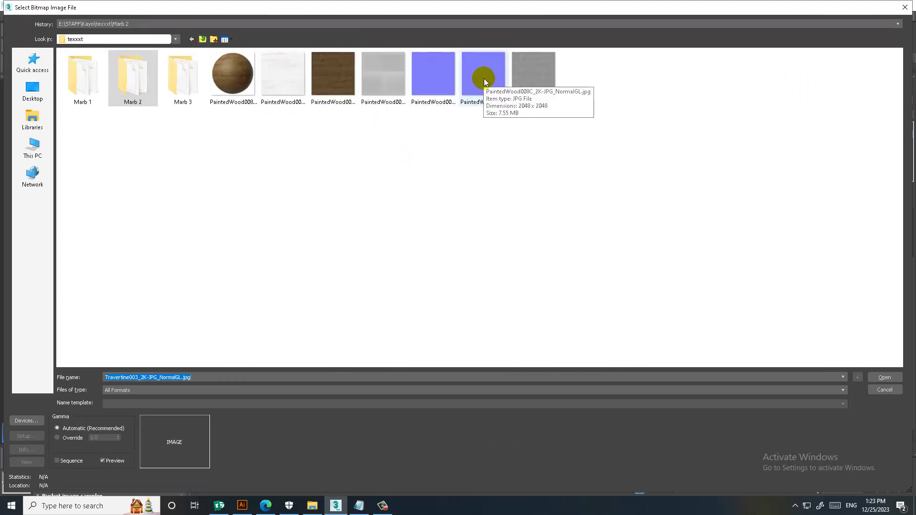
pyautogui.doubleClick(457, 85)
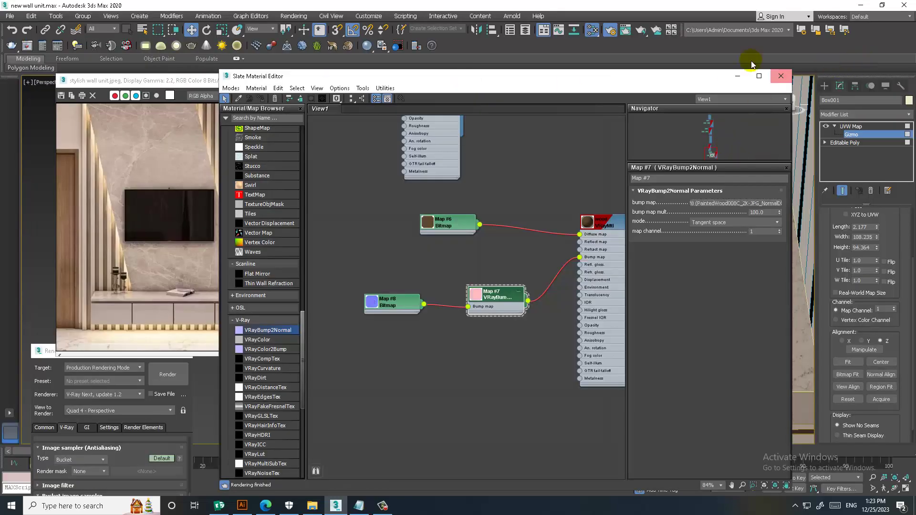
pyautogui.click(738, 78)
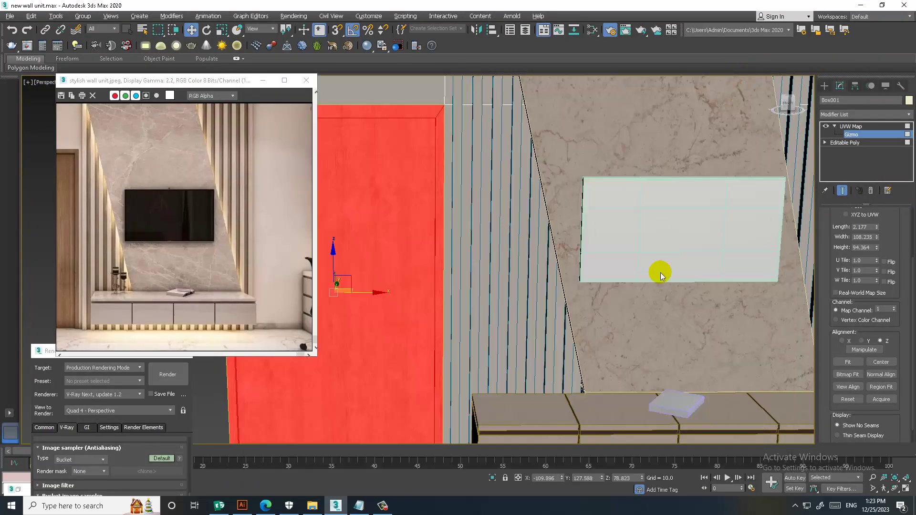
# Step: Set the wood material's Reflect colour to grey 15
pyautogui.press('m')
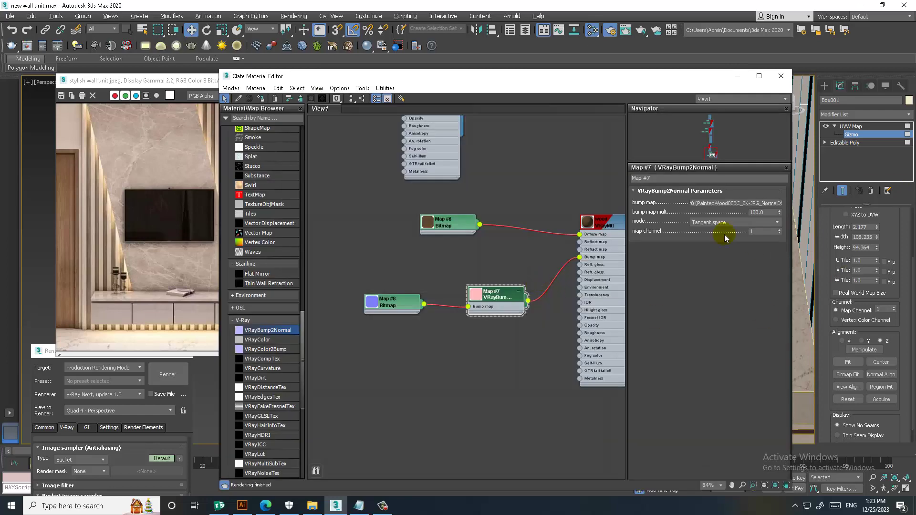
pyautogui.doubleClick(602, 225)
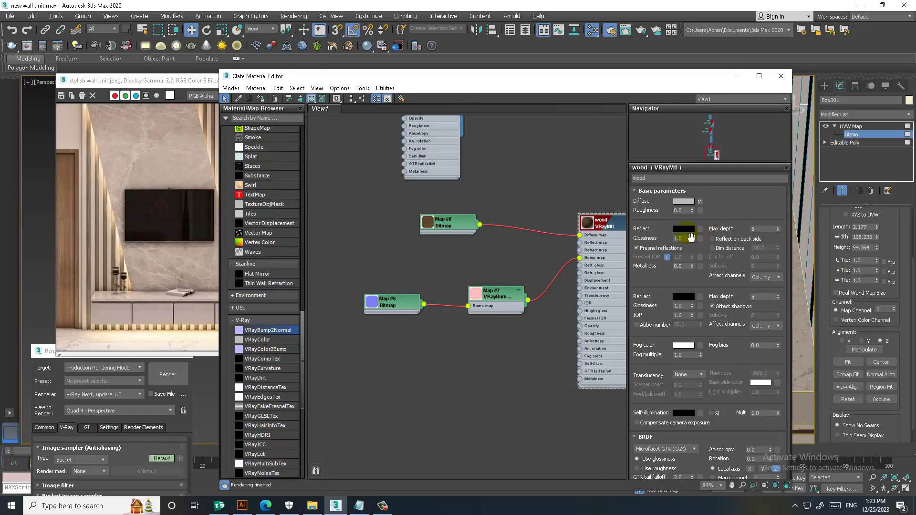
pyautogui.click(683, 229)
pyautogui.moveTo(276, 67); pyautogui.dragTo(276, 71)
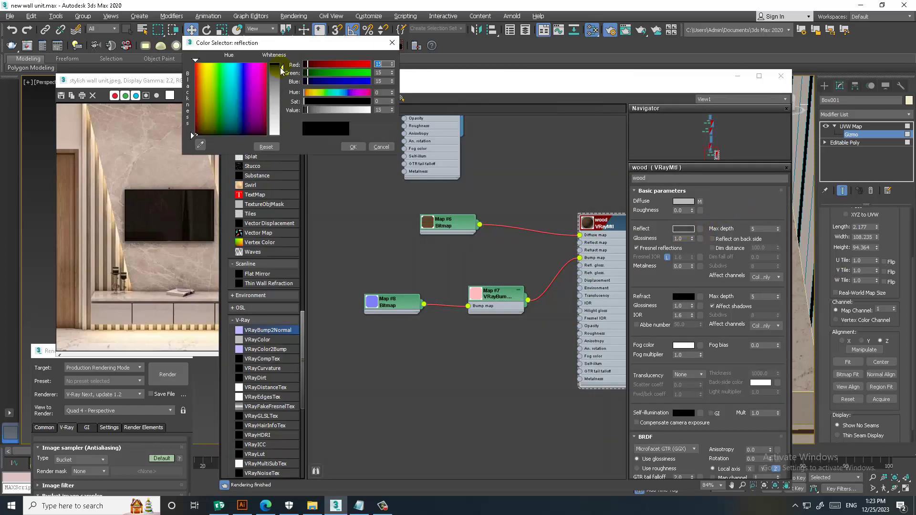
pyautogui.click(353, 147)
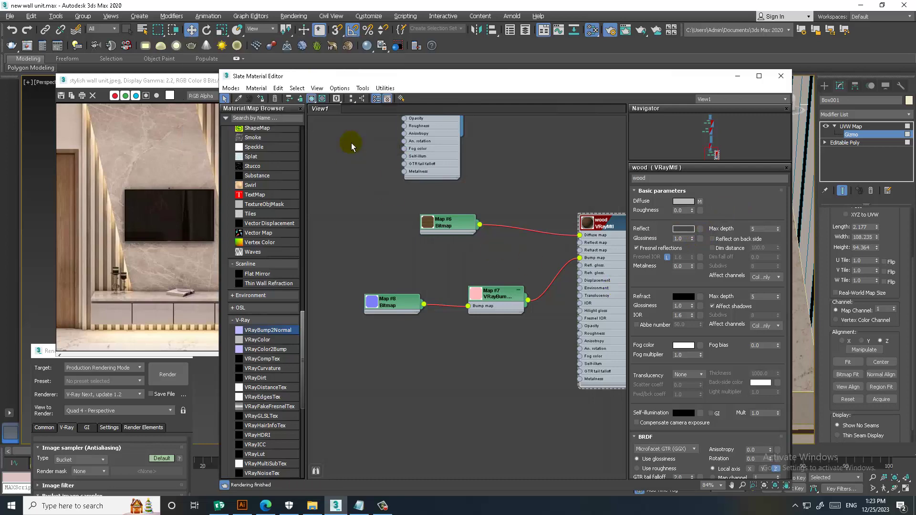
pyautogui.click(737, 76)
# Step: Exit the UVW gizmo level, select the marble panel and start a production render
pyautogui.scroll(-5, 635, 205)
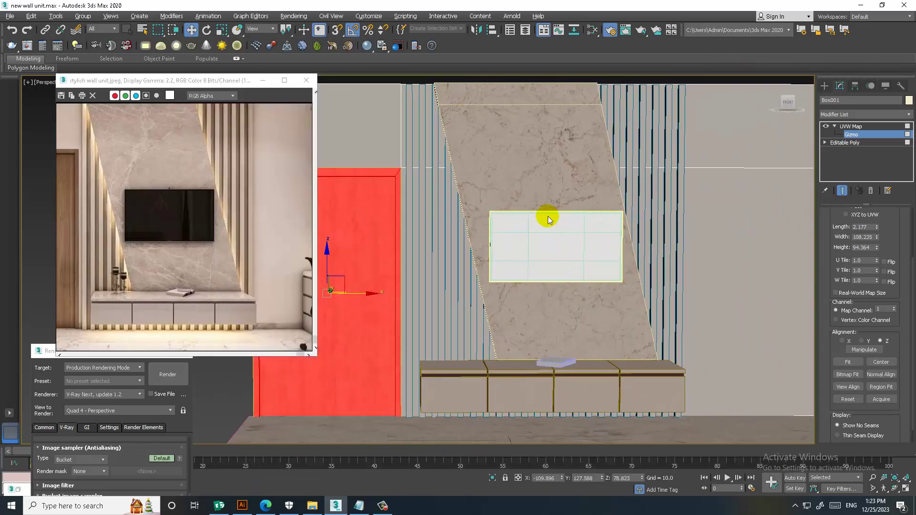
pyautogui.click(864, 126)
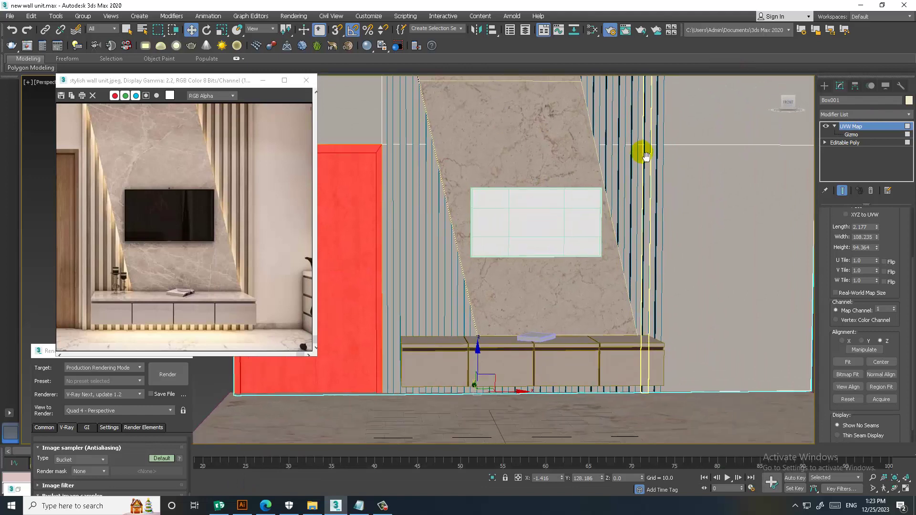
pyautogui.moveTo(667, 179); pyautogui.dragTo(642, 152, button='middle')
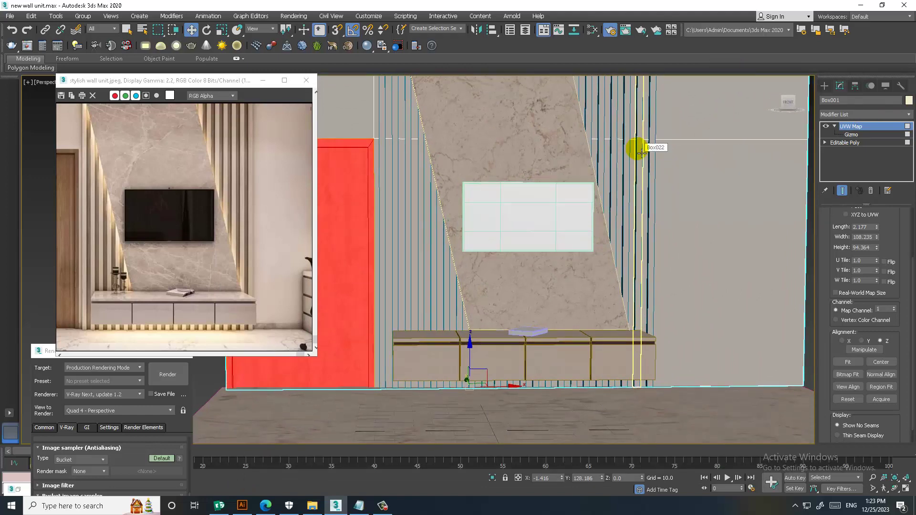
pyautogui.click(562, 123)
pyautogui.click(293, 15)
pyautogui.press('Escape')
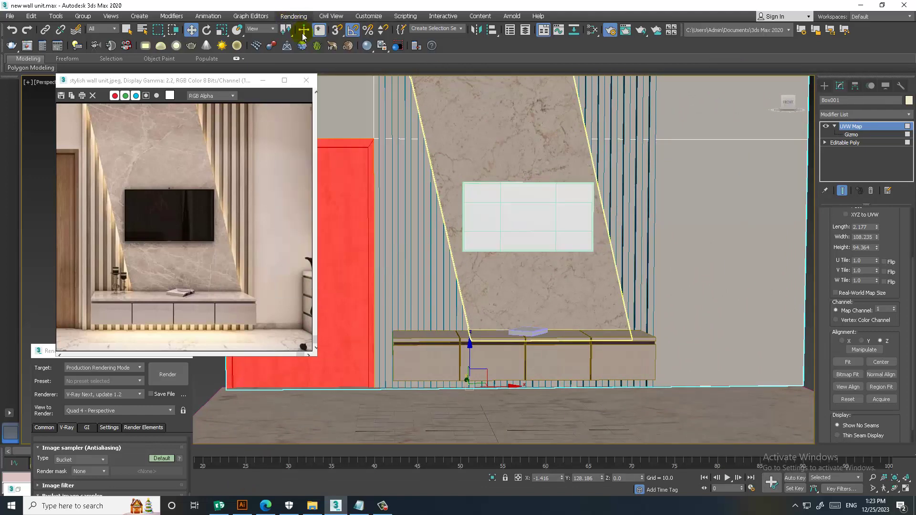
pyautogui.click(303, 34)
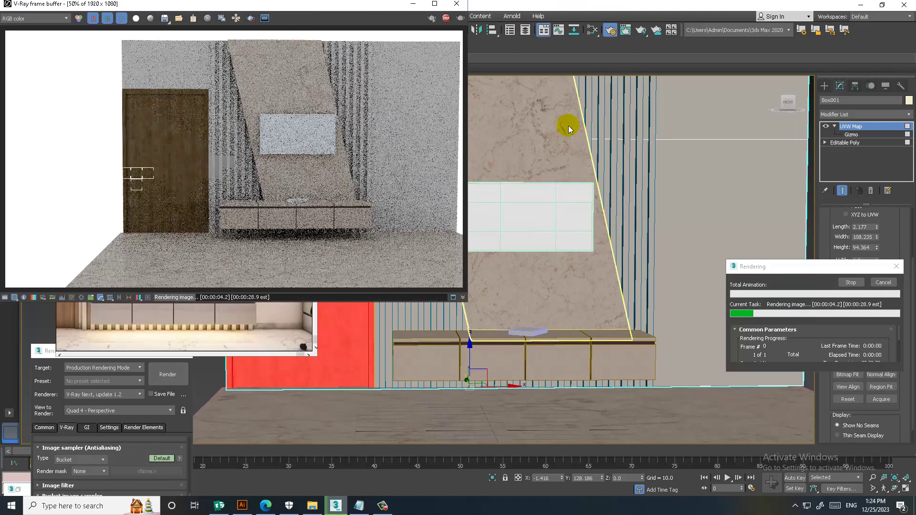
# Step: Close the frame buffer and display the design VRayMtl's nodes and parameters in the Slate Material Editor
pyautogui.click(457, 3)
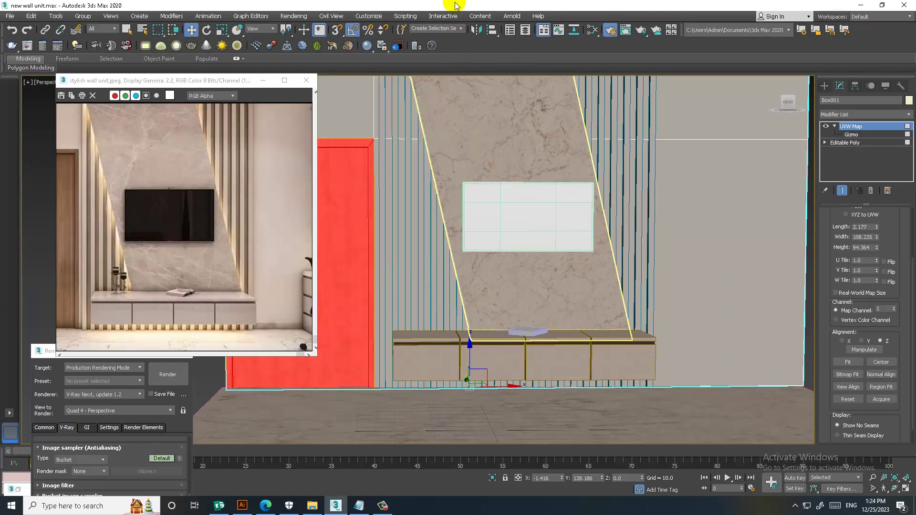
pyautogui.press('m')
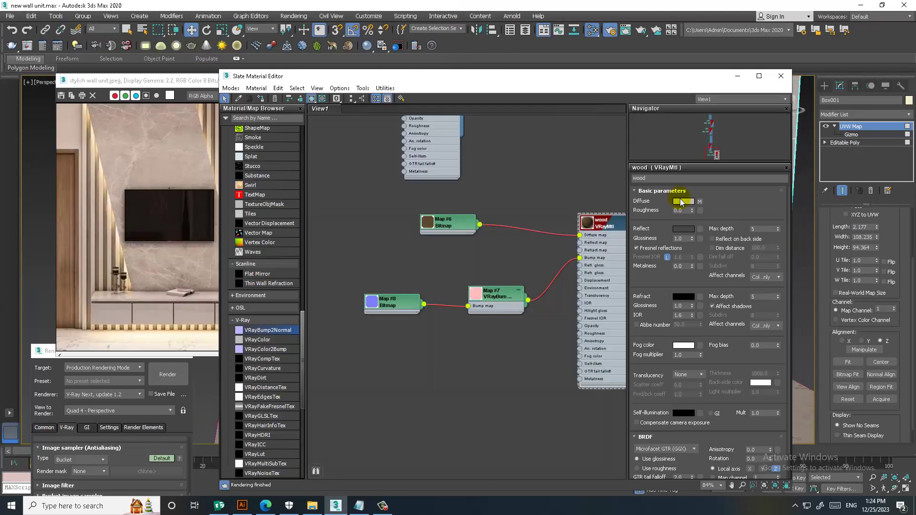
pyautogui.moveTo(560, 209)
pyautogui.mouseDown(button='middle')
pyautogui.moveTo(507, 327)
pyautogui.moveTo(491, 296)
pyautogui.moveTo(535, 361)
pyautogui.moveTo(536, 378)
pyautogui.mouseUp(button='middle')
pyautogui.doubleClick(436, 197)
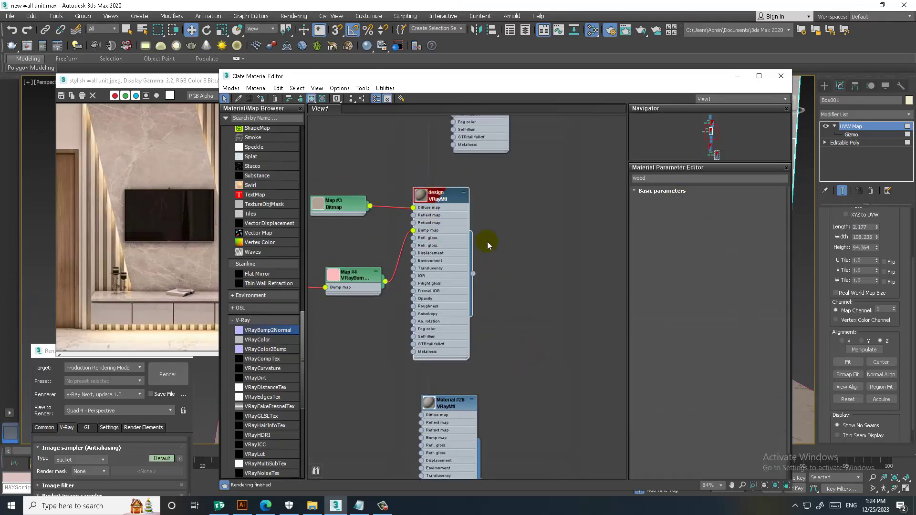
pyautogui.moveTo(488, 241)
pyautogui.mouseDown(button='middle')
pyautogui.moveTo(548, 372)
pyautogui.moveTo(532, 419)
pyautogui.mouseUp(button='middle')
pyautogui.moveTo(528, 158); pyautogui.dragTo(528, 332, button='middle')
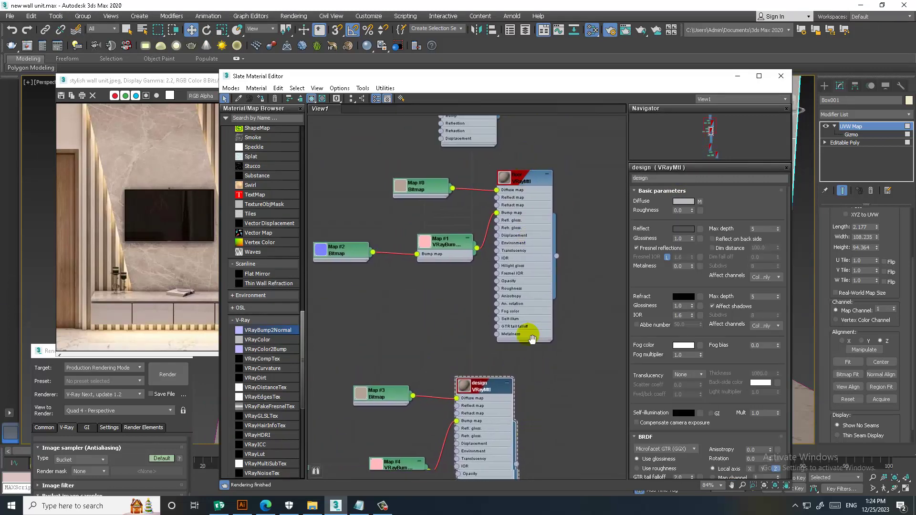
pyautogui.moveTo(527, 409); pyautogui.dragTo(519, 102, button='middle')
pyautogui.moveTo(523, 212); pyautogui.dragTo(520, 207, button='middle')
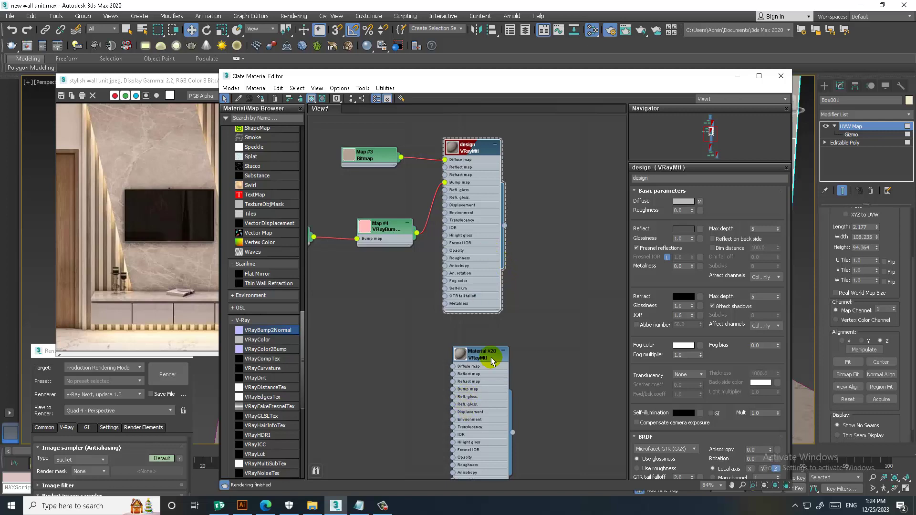
# Step: Copy the file path of the Map #3 marble bitmap
pyautogui.moveTo(359, 75); pyautogui.dragTo(566, 118)
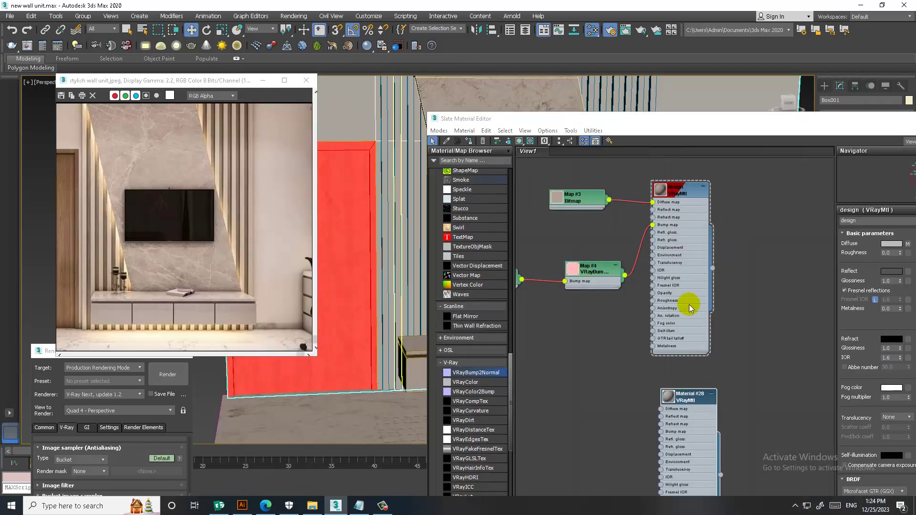
pyautogui.moveTo(685, 303)
pyautogui.mouseDown(button='middle')
pyautogui.moveTo(762, 264)
pyautogui.moveTo(745, 354)
pyautogui.moveTo(669, 150)
pyautogui.moveTo(730, 425)
pyautogui.moveTo(745, 370)
pyautogui.moveTo(724, 292)
pyautogui.moveTo(737, 329)
pyautogui.moveTo(732, 374)
pyautogui.moveTo(740, 220)
pyautogui.moveTo(744, 391)
pyautogui.mouseUp(button='middle')
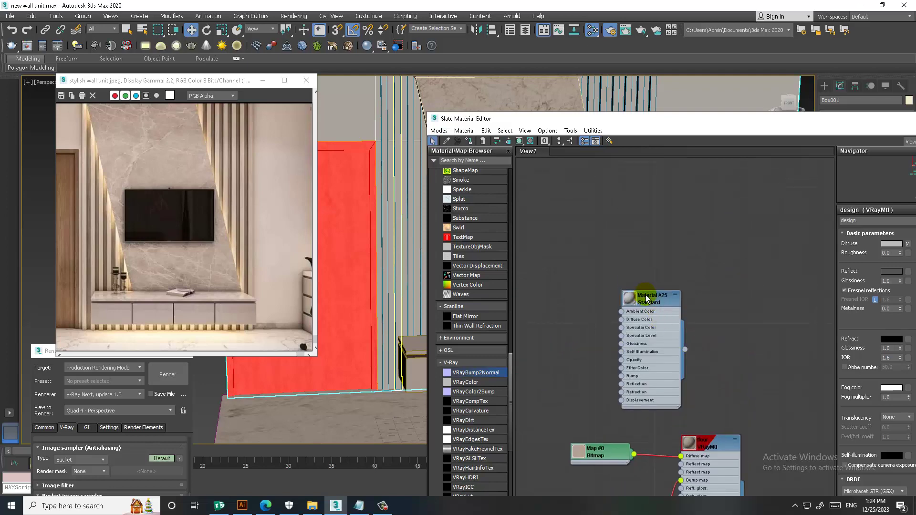
pyautogui.moveTo(751, 409)
pyautogui.mouseDown(button='middle')
pyautogui.moveTo(687, 293)
pyautogui.moveTo(752, 231)
pyautogui.mouseUp(button='middle')
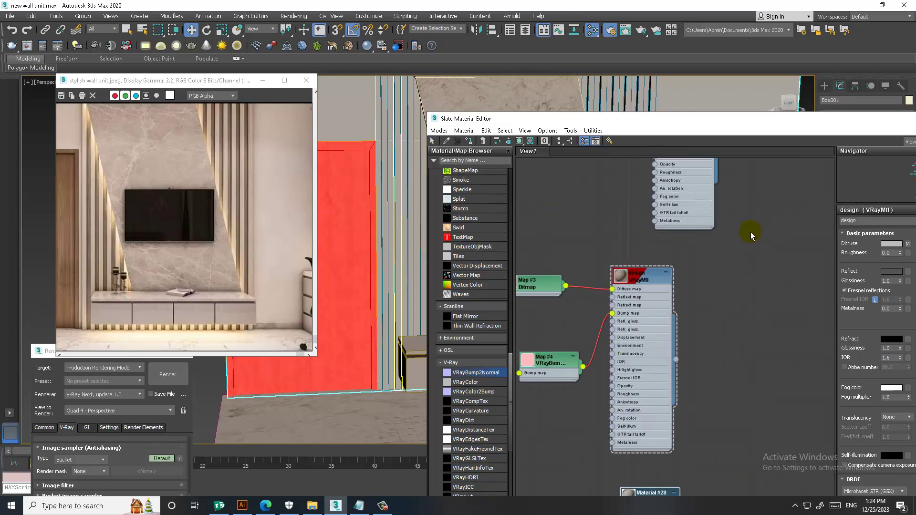
pyautogui.moveTo(718, 383); pyautogui.dragTo(736, 221, button='middle')
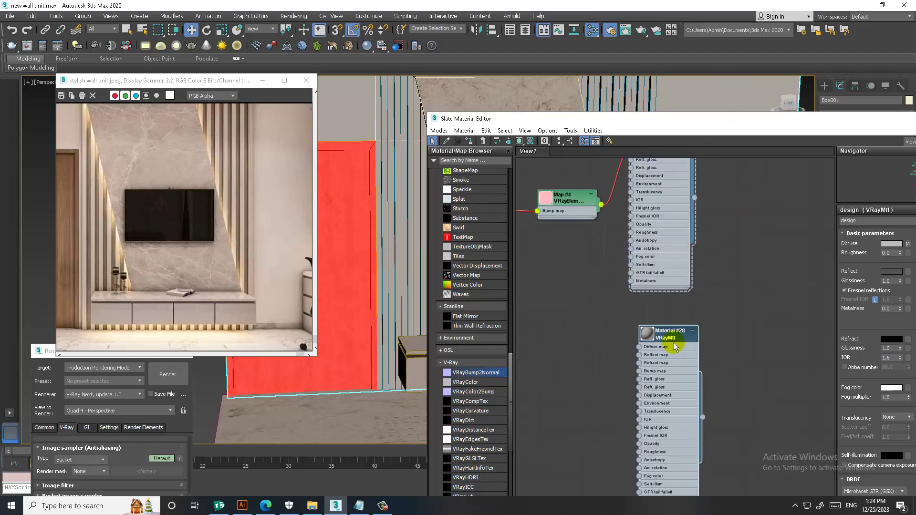
pyautogui.moveTo(706, 336); pyautogui.dragTo(655, 348, button='middle')
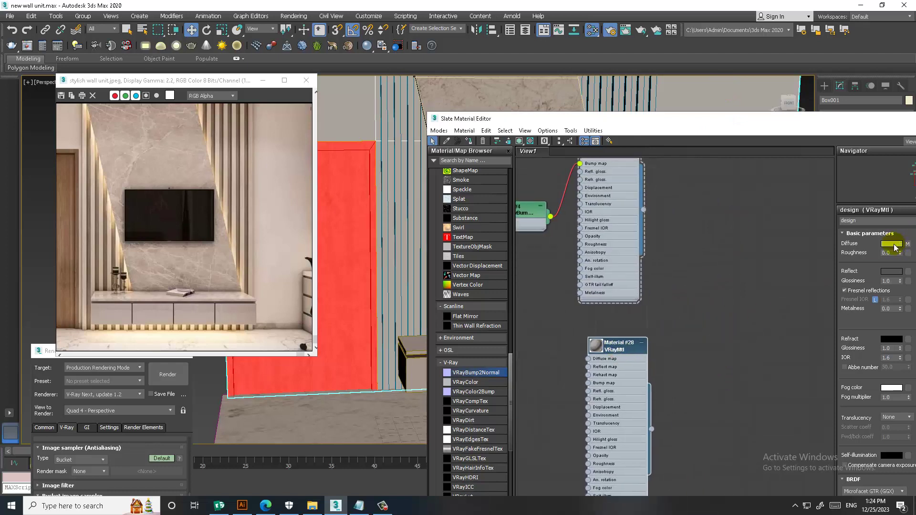
pyautogui.click(907, 244)
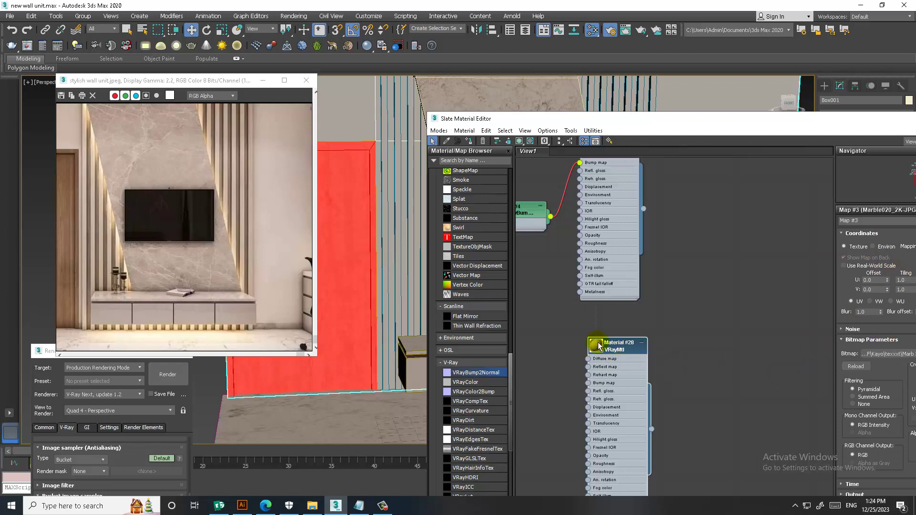
pyautogui.rightClick(886, 356)
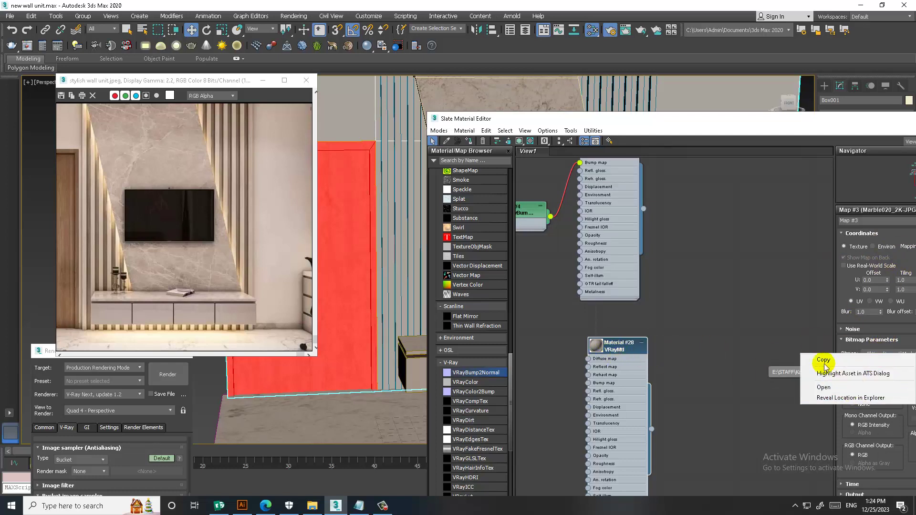
pyautogui.click(824, 364)
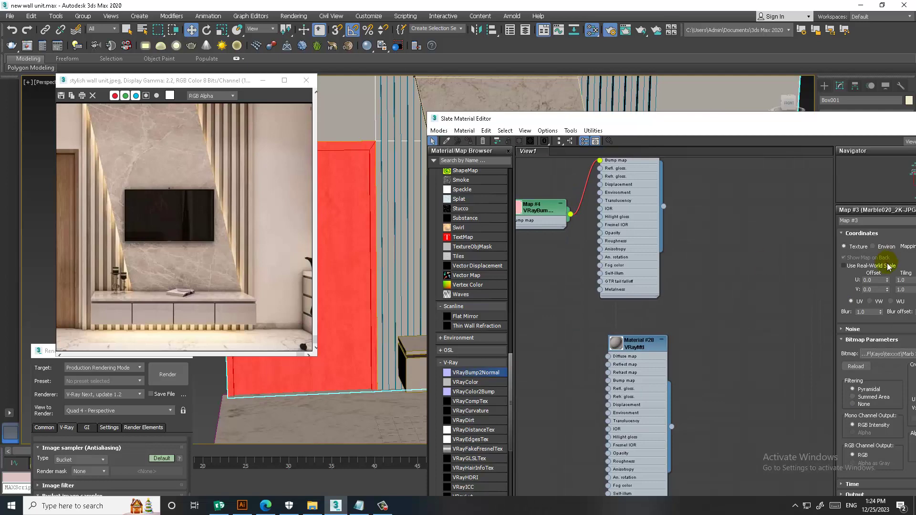
# Step: Darken Material #28's diffuse colour to a warm brown-grey, RGB 100, 88, 77
pyautogui.moveTo(821, 132); pyautogui.dragTo(594, 199)
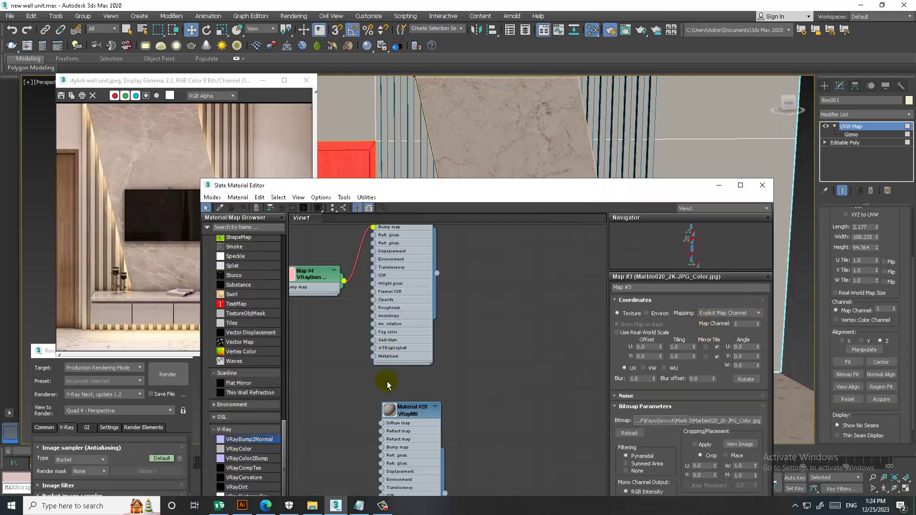
pyautogui.doubleClick(408, 410)
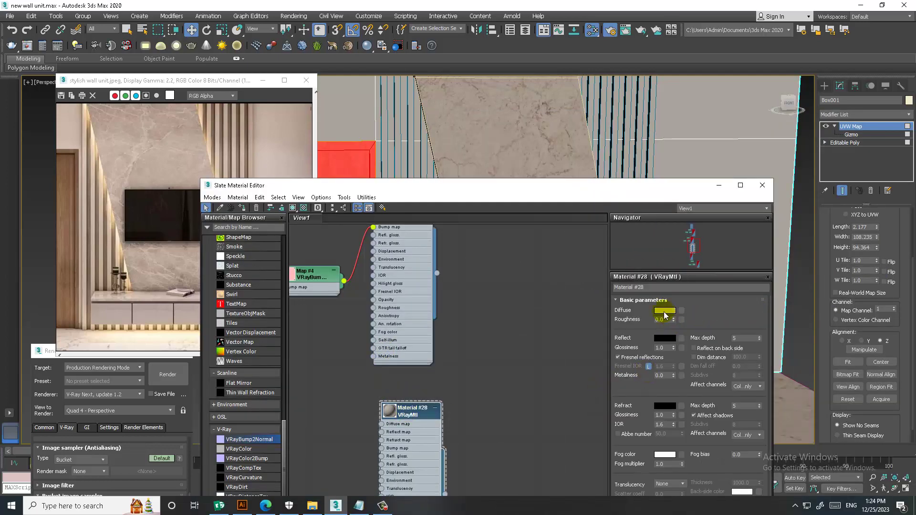
pyautogui.click(665, 311)
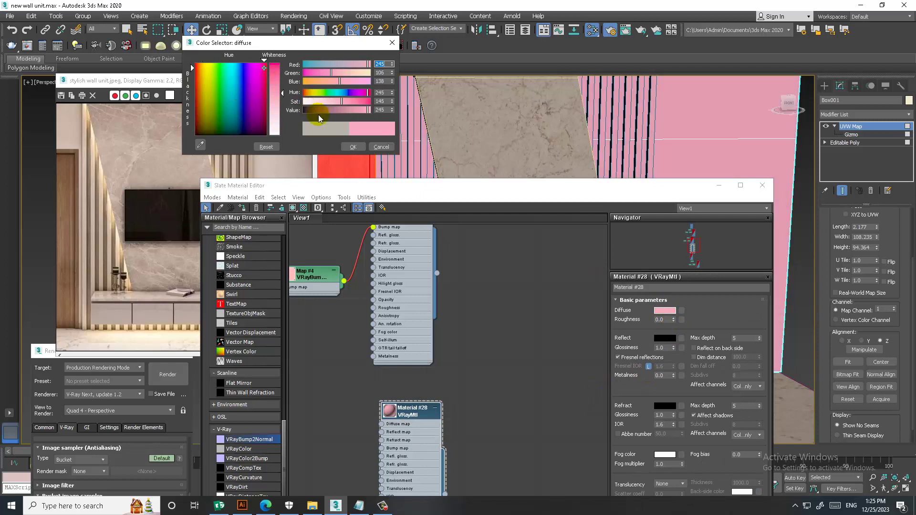
pyautogui.click(381, 146)
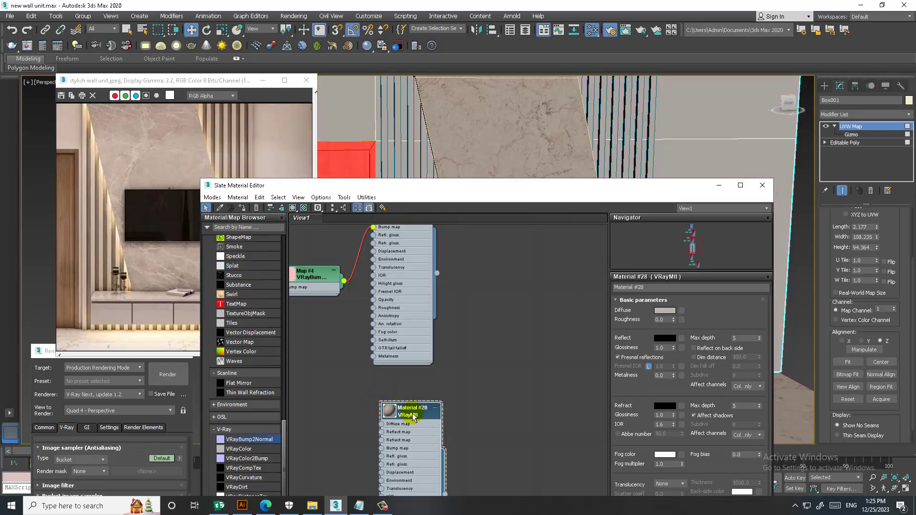
pyautogui.click(672, 311)
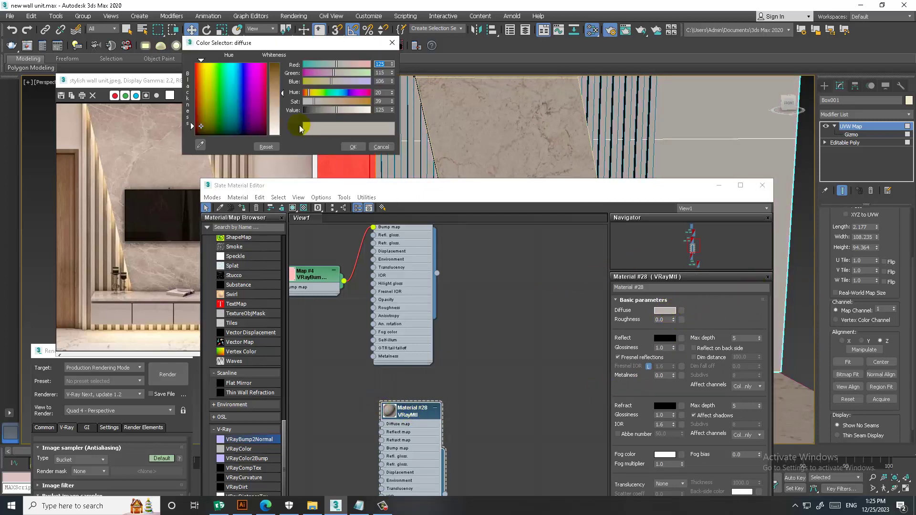
pyautogui.moveTo(282, 95); pyautogui.dragTo(282, 85)
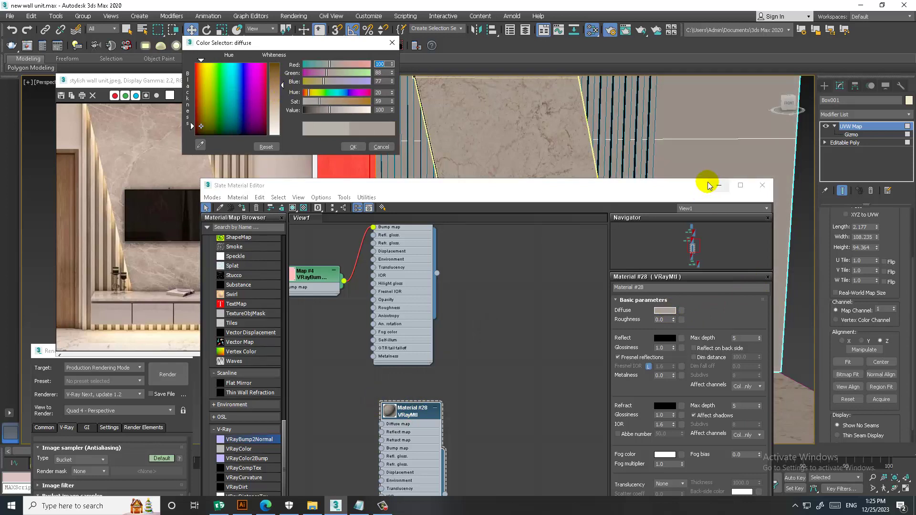
# Step: Confirm Material #28's darker diffuse and minimise the material editor to frame the wall
pyautogui.click(353, 147)
pyautogui.click(722, 188)
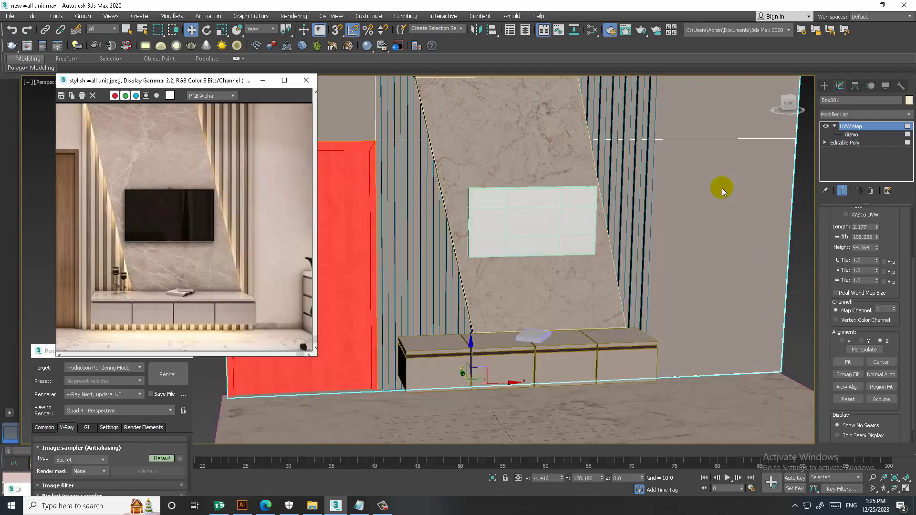
pyautogui.scroll(-3, 720, 225)
pyautogui.scroll(2, 689, 229)
pyautogui.scroll(3, 666, 218)
pyautogui.scroll(-2, 645, 201)
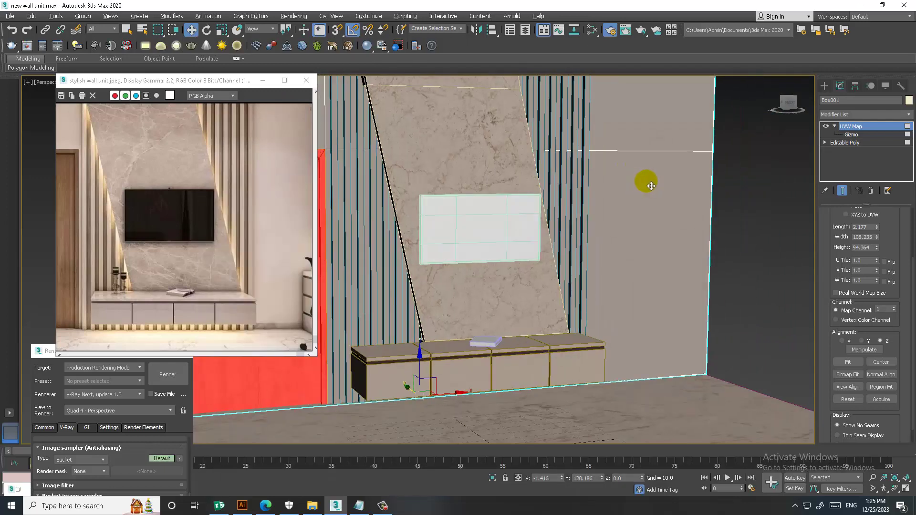
pyautogui.scroll(-4, 646, 177)
pyautogui.moveTo(646, 162); pyautogui.dragTo(644, 174, button='middle')
pyautogui.scroll(2, 625, 169)
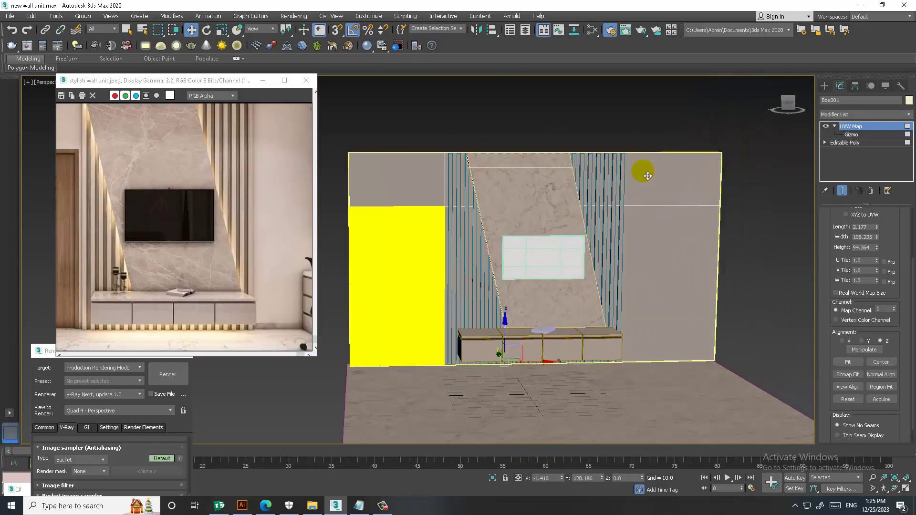
# Step: Convert the wall Box001 to Editable Poly and select the small TV panel Box029
pyautogui.rightClick(705, 165)
pyautogui.moveTo(745, 264)
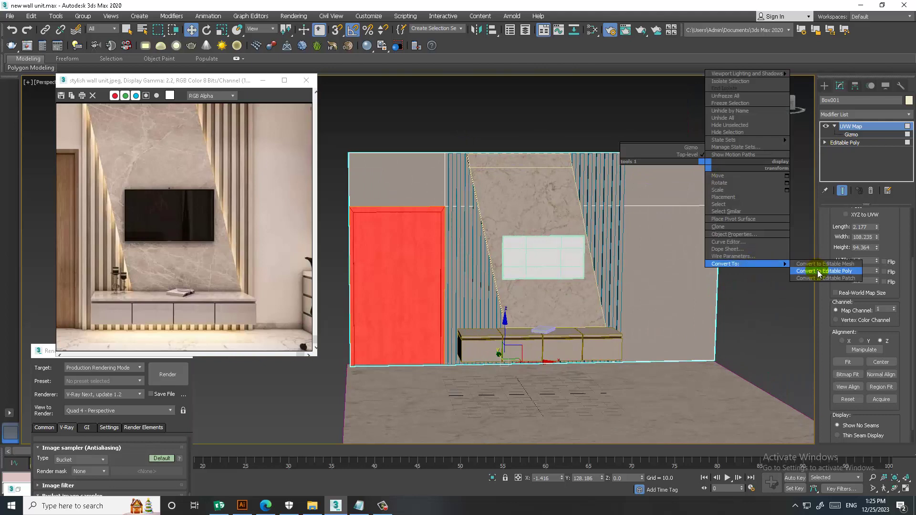
pyautogui.click(823, 271)
pyautogui.click(522, 253)
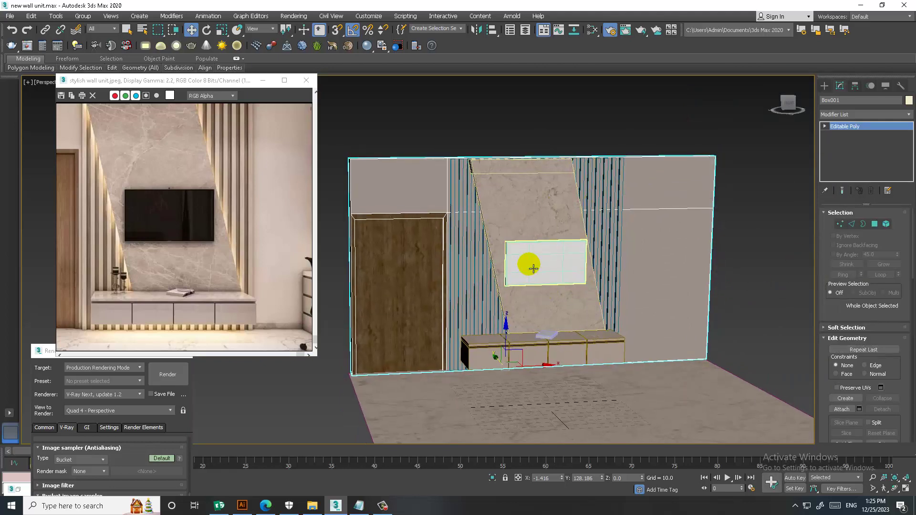
pyautogui.scroll(3, 543, 245)
pyautogui.scroll(2, 583, 260)
pyautogui.scroll(1, 553, 236)
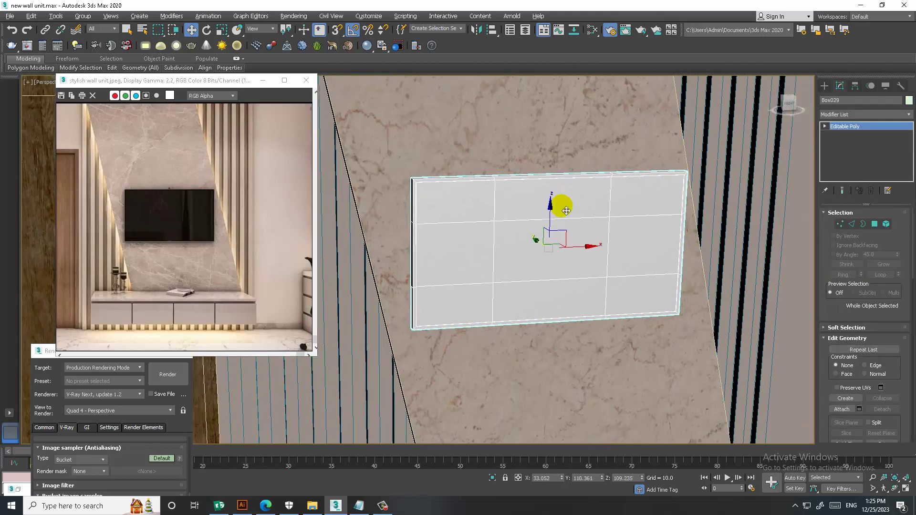
pyautogui.scroll(2, 567, 211)
# Step: Apply a new VRayMtl, Material #53, with near-black diffuse and grey reflection to the TV panel, then test-render
pyautogui.press('m')
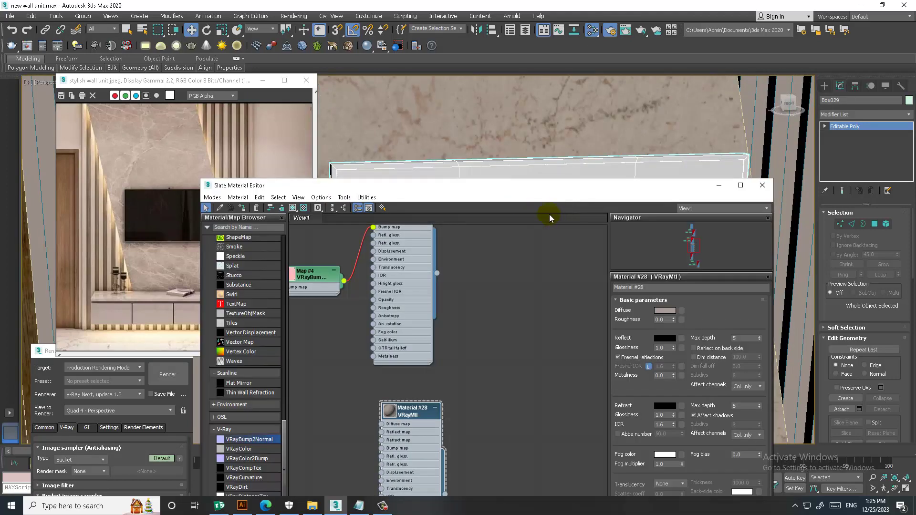
pyautogui.moveTo(388, 410); pyautogui.dragTo(308, 249, button='middle')
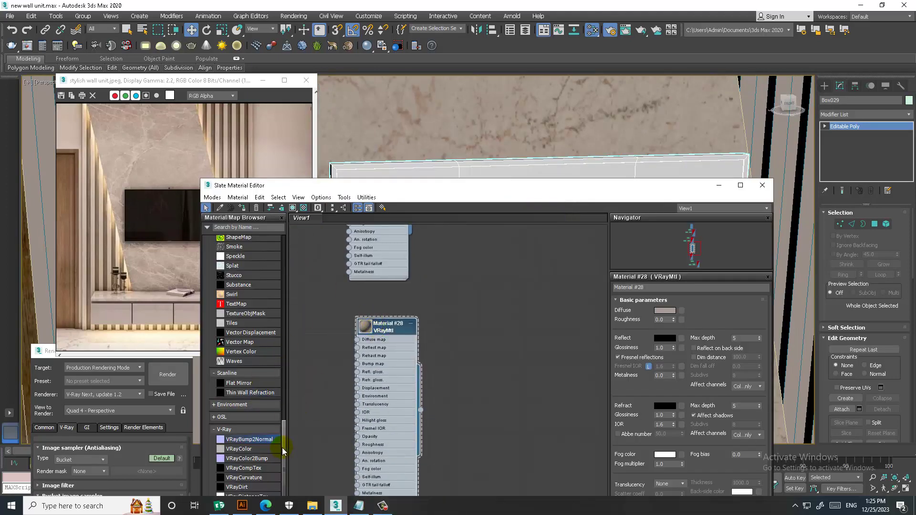
pyautogui.moveTo(282, 448); pyautogui.dragTo(276, 308)
pyautogui.click(237, 340)
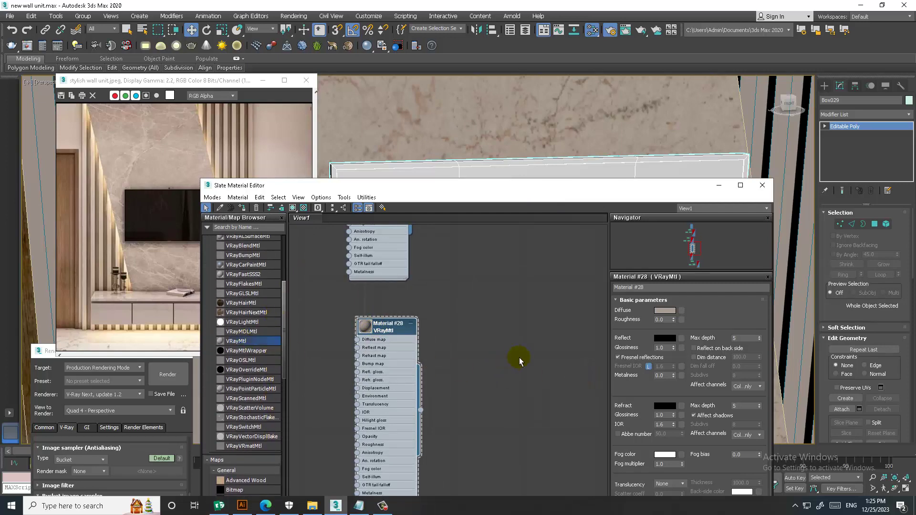
pyautogui.click(519, 357)
pyautogui.click(665, 310)
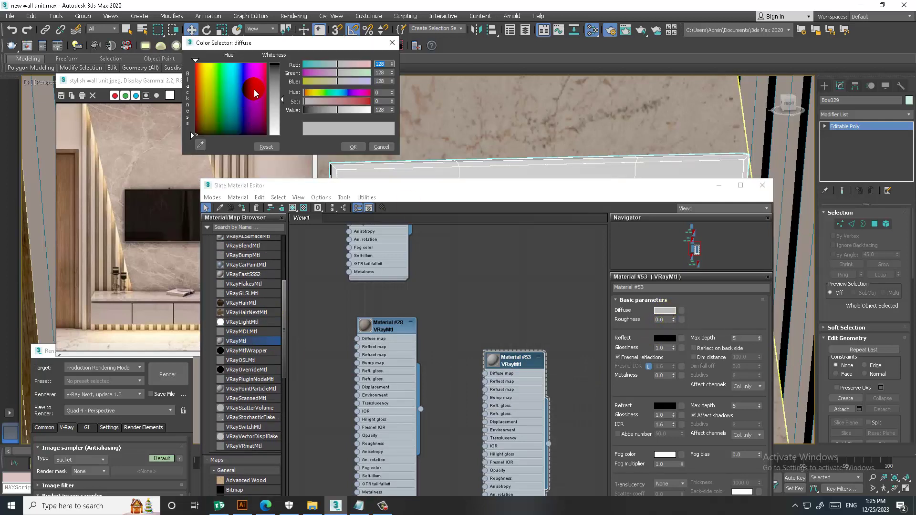
pyautogui.moveTo(276, 99); pyautogui.dragTo(276, 64)
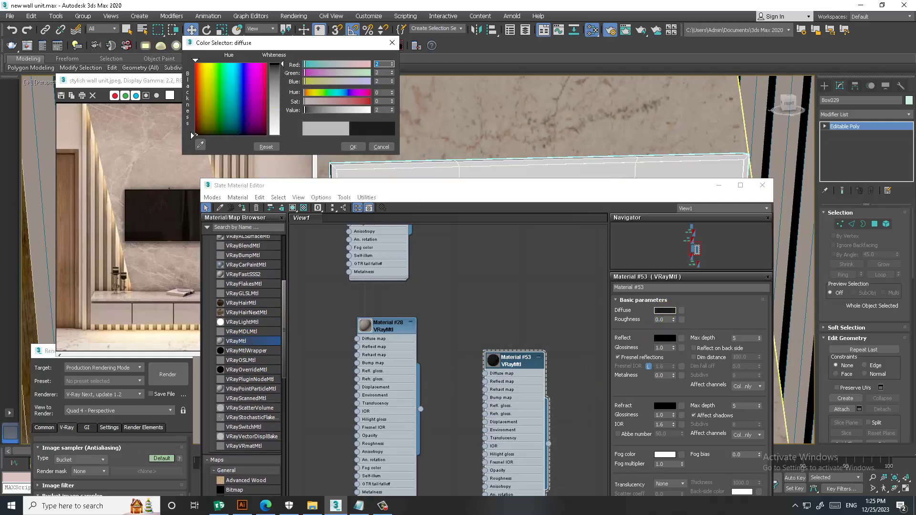
pyautogui.click(356, 147)
pyautogui.click(666, 338)
pyautogui.moveTo(276, 64); pyautogui.dragTo(275, 91)
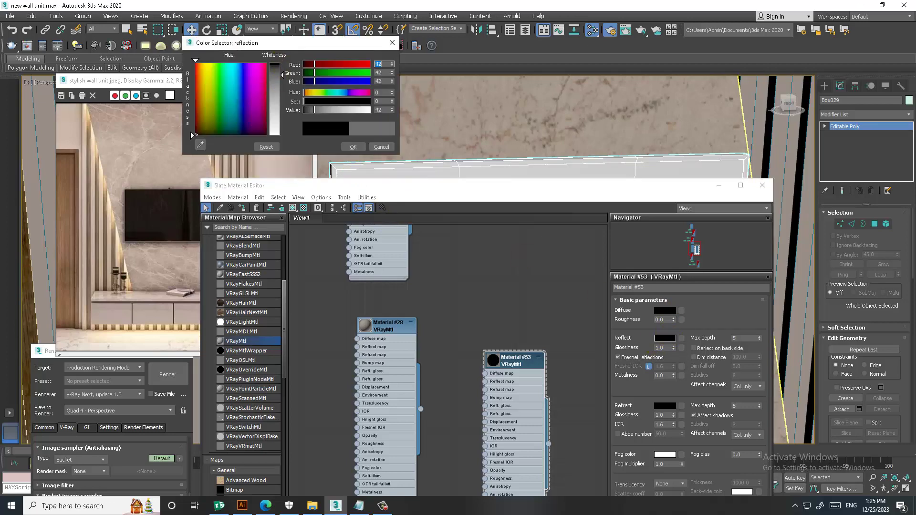
pyautogui.click(355, 147)
pyautogui.click(243, 208)
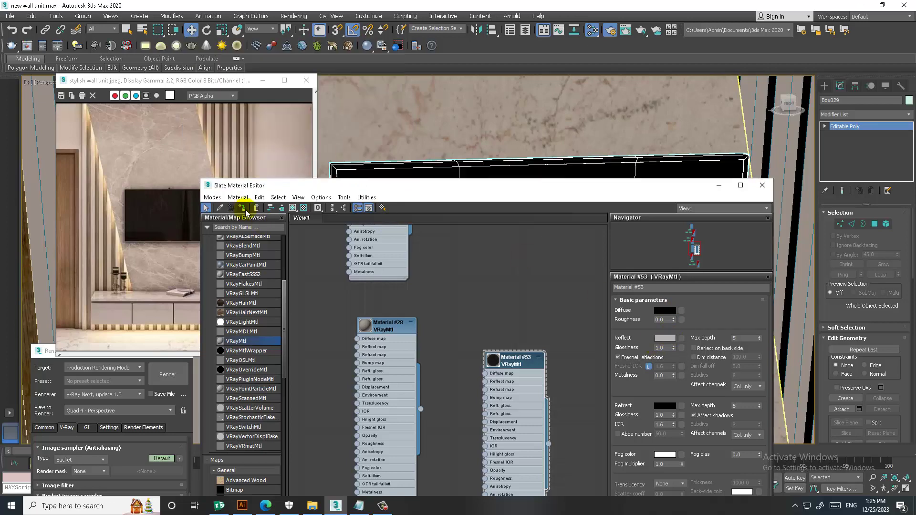
pyautogui.click(286, 19)
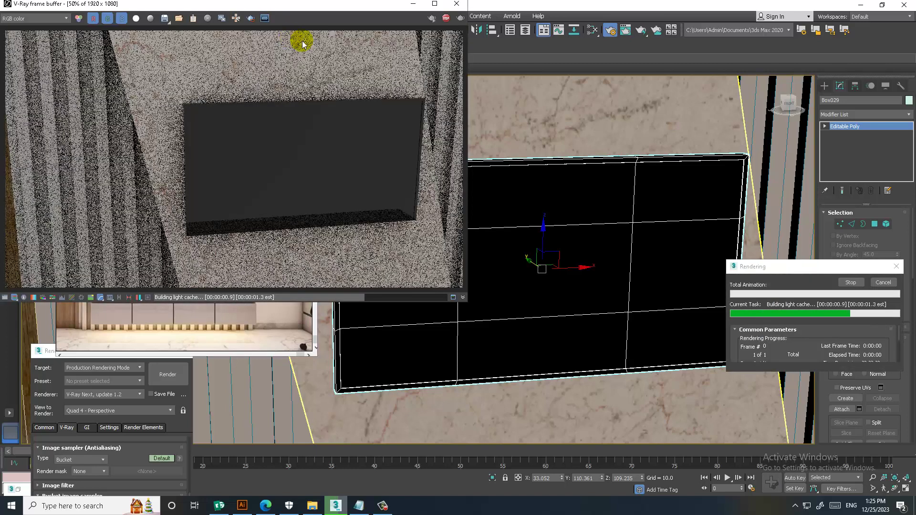
pyautogui.click(456, 4)
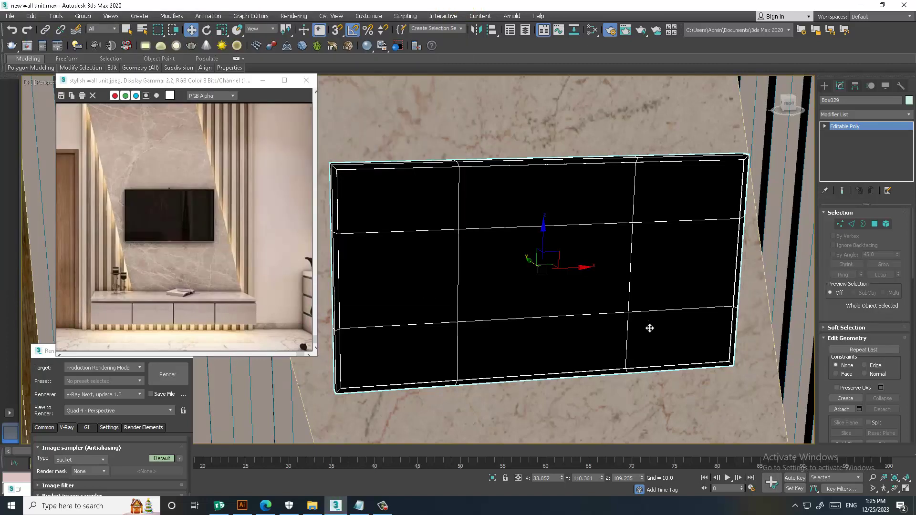
# Step: Select the TV's nine front screen polygons and invert the selection with Ctrl+I
pyautogui.click(882, 222)
pyautogui.click(433, 198)
pyautogui.keyDown('ctrl'); pyautogui.click(537, 196); pyautogui.keyUp('ctrl')
pyautogui.keyDown('ctrl'); pyautogui.click(693, 194); pyautogui.keyUp('ctrl')
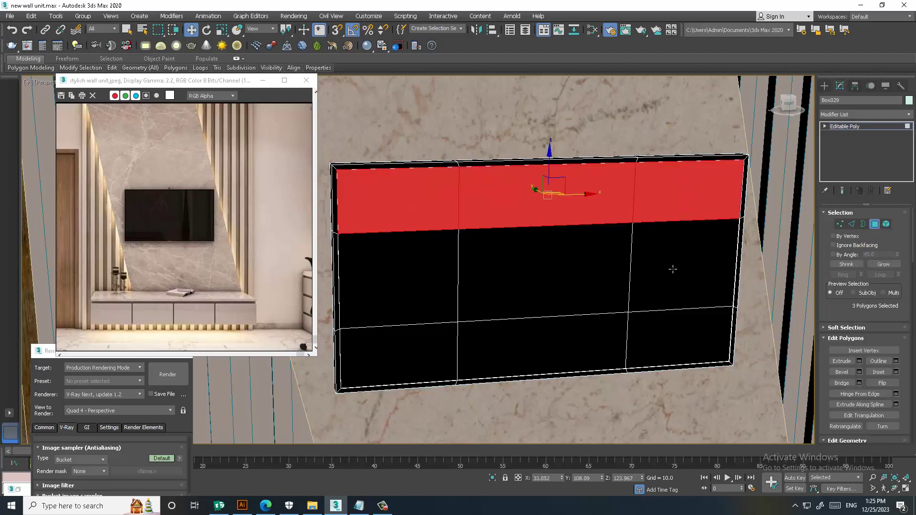
pyautogui.keyDown('ctrl'); pyautogui.click(672, 269); pyautogui.keyUp('ctrl')
pyautogui.keyDown('ctrl'); pyautogui.click(556, 268); pyautogui.keyUp('ctrl')
pyautogui.keyDown('ctrl'); pyautogui.click(417, 277); pyautogui.keyUp('ctrl')
pyautogui.keyDown('ctrl'); pyautogui.click(410, 357); pyautogui.keyUp('ctrl')
pyautogui.keyDown('ctrl'); pyautogui.click(544, 350); pyautogui.keyUp('ctrl')
pyautogui.keyDown('ctrl'); pyautogui.click(696, 341); pyautogui.keyUp('ctrl')
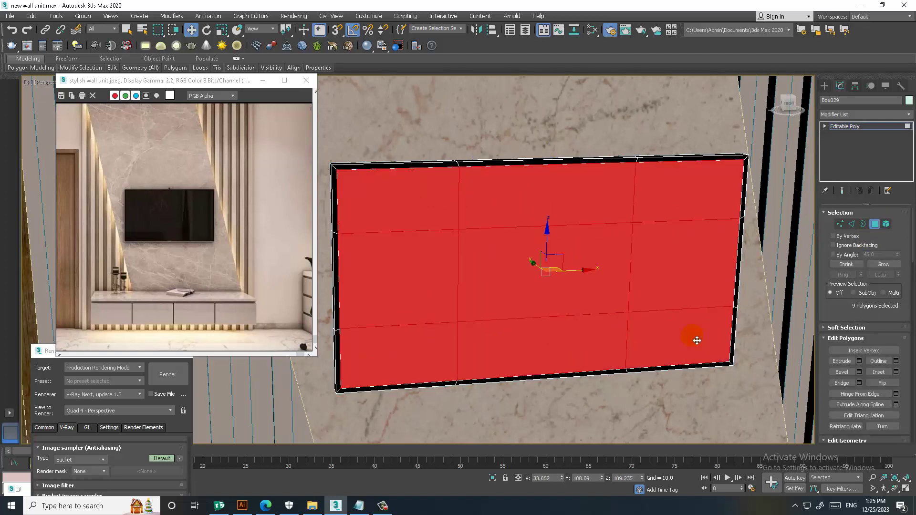
pyautogui.hotkey('ctrl', 'i')
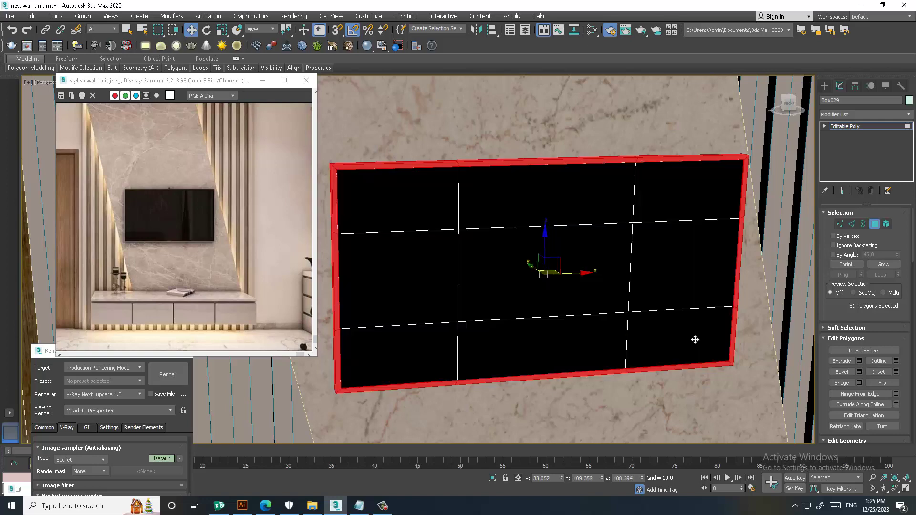
# Step: Create VRayMtl Material #54 with a near-white diffuse and reflection grey 190
pyautogui.press('m')
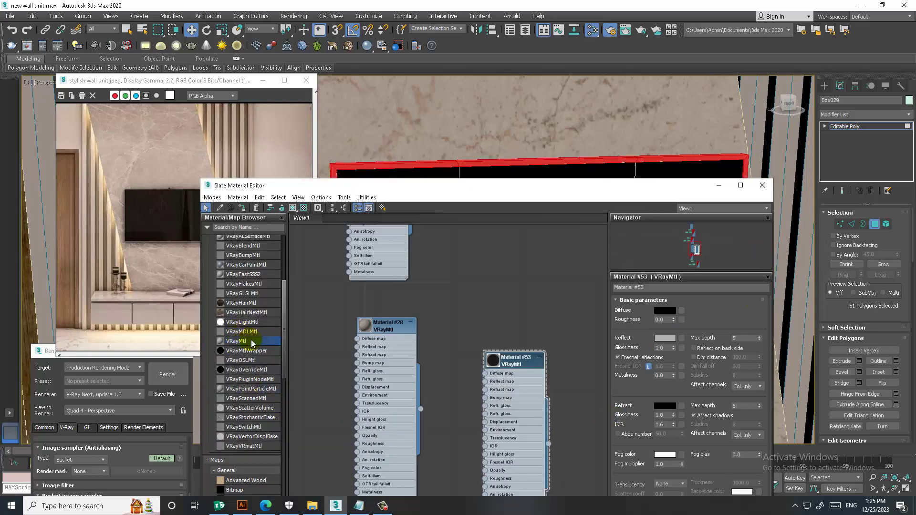
pyautogui.moveTo(455, 316); pyautogui.dragTo(454, 314)
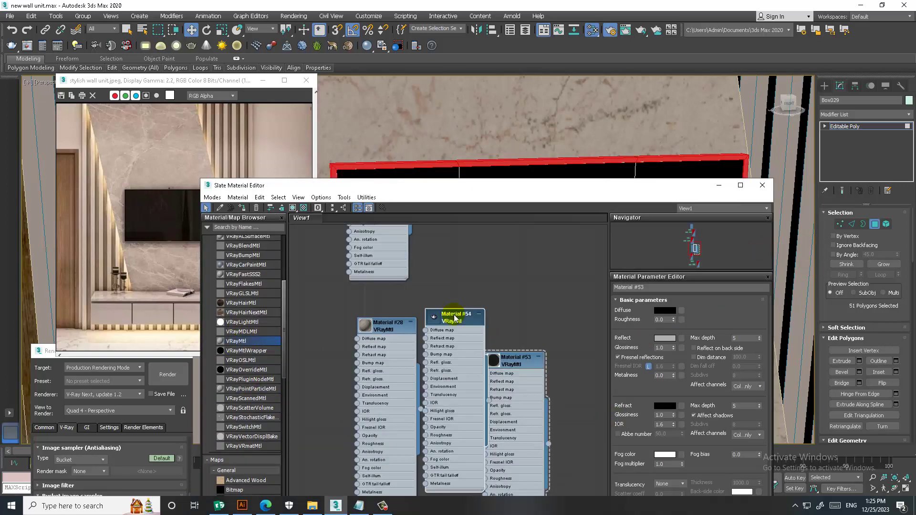
pyautogui.click(672, 313)
pyautogui.moveTo(274, 115); pyautogui.dragTo(275, 71)
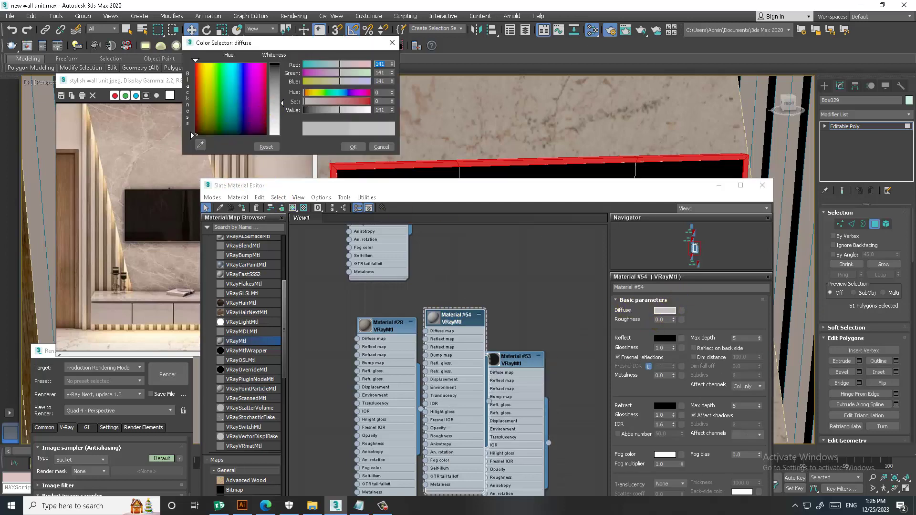
pyautogui.click(352, 146)
pyautogui.click(665, 338)
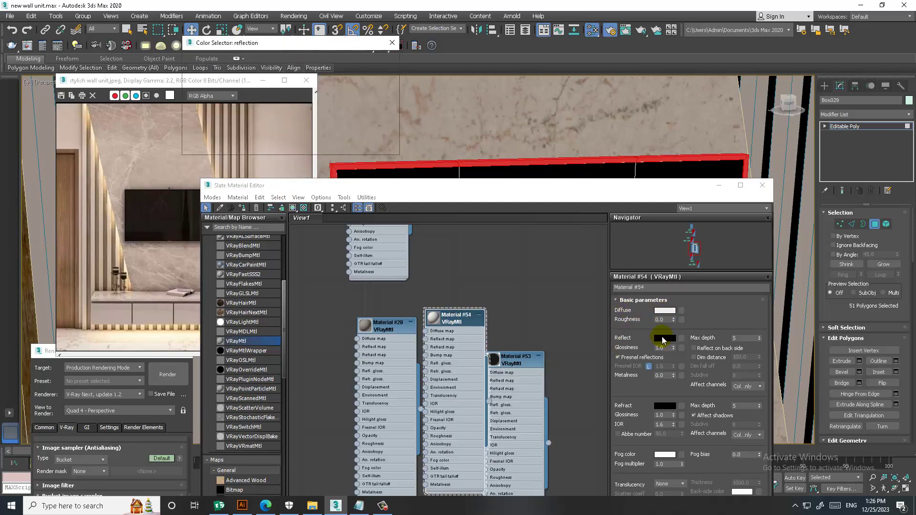
pyautogui.moveTo(391, 109); pyautogui.dragTo(392, 86)
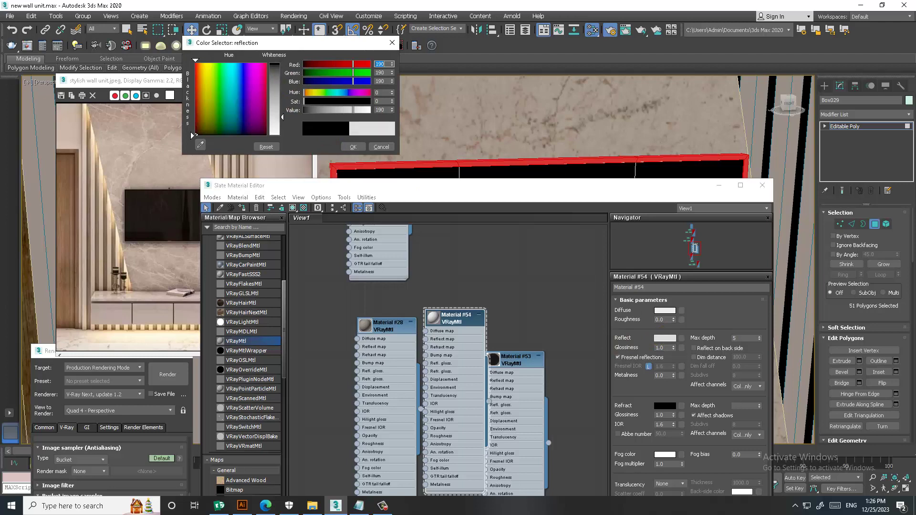
pyautogui.click(352, 147)
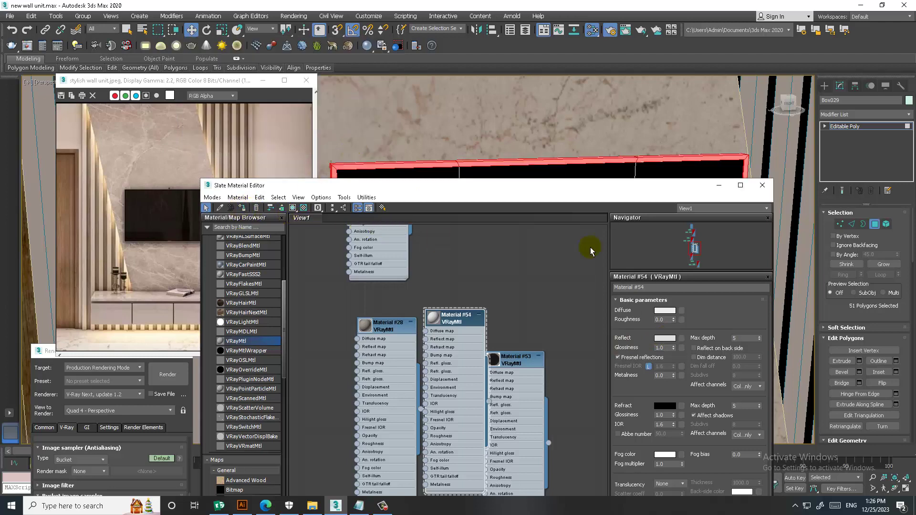
pyautogui.click(719, 186)
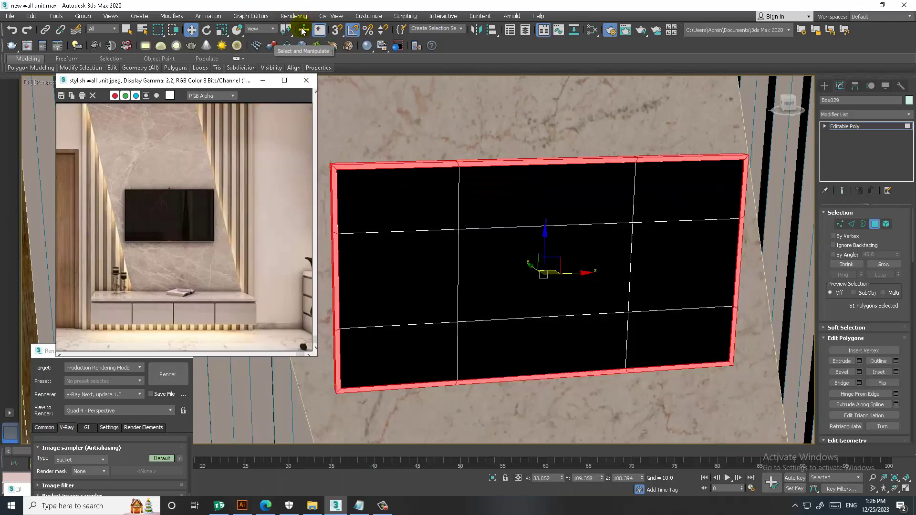
# Step: Run a V-Ray test render to check the TV's white frame, then isolate the TV panel with Alt+Q
pyautogui.keyDown('alt'); pyautogui.moveTo(408, 235); pyautogui.dragTo(410, 241, button='middle'); pyautogui.keyUp('alt')
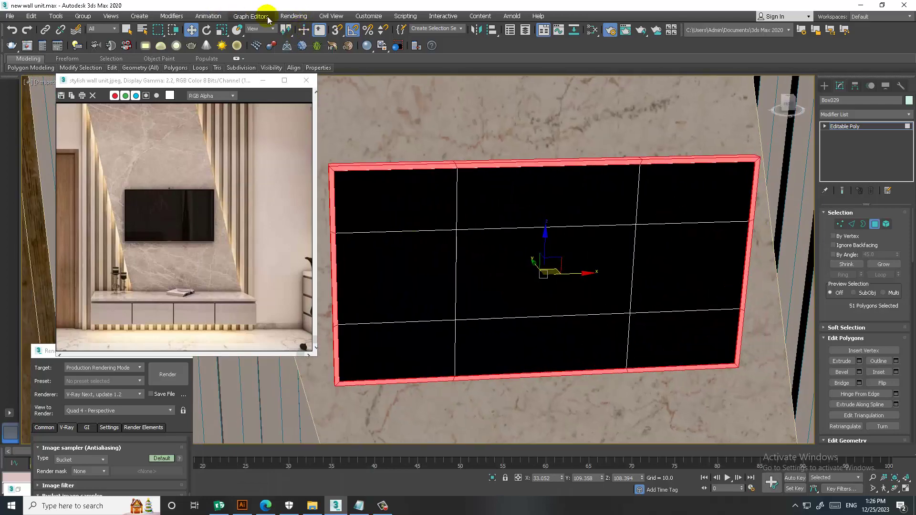
pyautogui.click(293, 15)
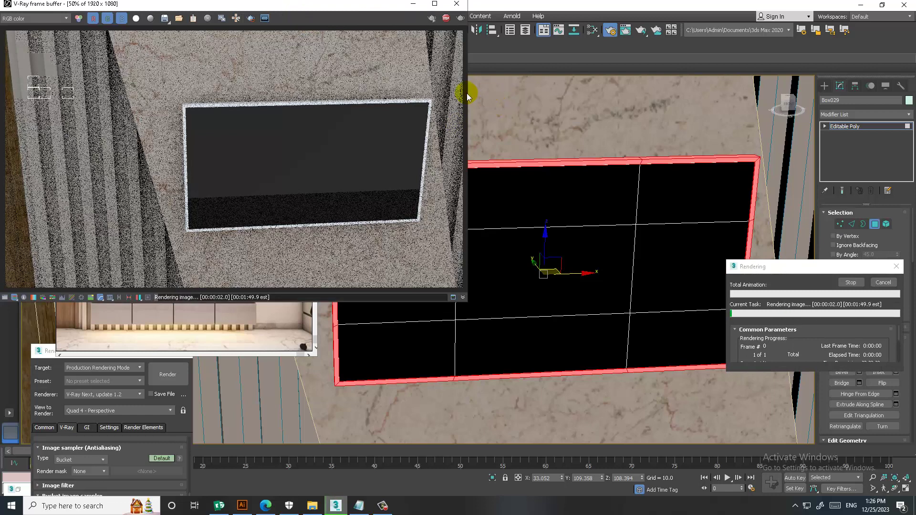
pyautogui.click(457, 4)
pyautogui.moveTo(747, 431)
pyautogui.keyDown('alt'); pyautogui.mouseDown(button='middle')
pyautogui.moveTo(574, 298)
pyautogui.moveTo(556, 257)
pyautogui.moveTo(443, 257)
pyautogui.moveTo(502, 273)
pyautogui.mouseUp(button='middle'); pyautogui.keyUp('alt')
pyautogui.hotkey('alt', 'q')
# Step: Select the TV's back faces plus the box's front, top and right faces
pyautogui.click(613, 235)
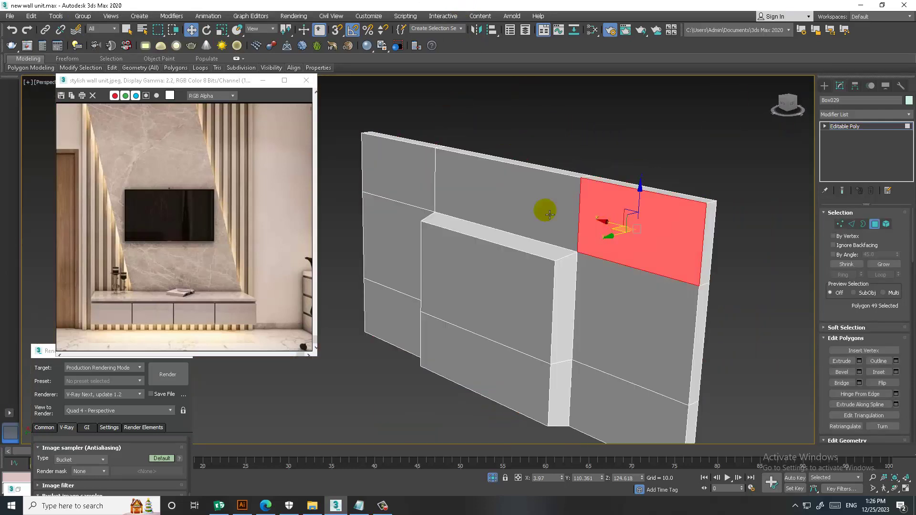
pyautogui.click(501, 191)
pyautogui.keyDown('ctrl'); pyautogui.click(388, 169); pyautogui.keyUp('ctrl')
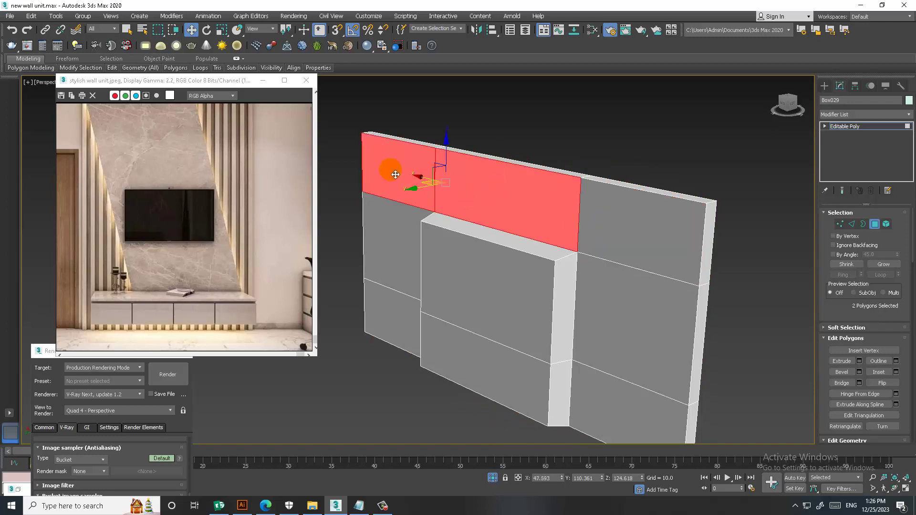
pyautogui.keyDown('ctrl'); pyautogui.click(642, 222); pyautogui.keyUp('ctrl')
pyautogui.keyDown('ctrl'); pyautogui.click(629, 310); pyautogui.keyUp('ctrl')
pyautogui.keyDown('ctrl'); pyautogui.click(536, 310); pyautogui.keyUp('ctrl')
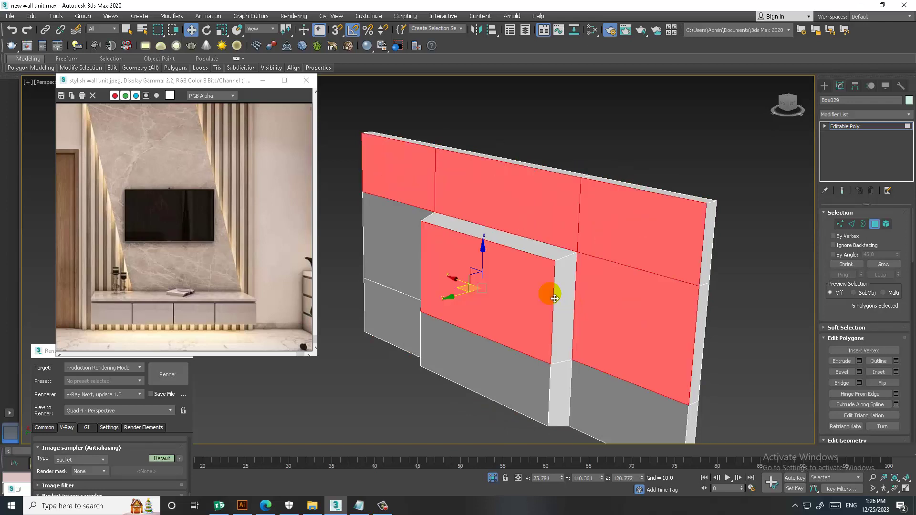
pyautogui.keyDown('ctrl'); pyautogui.click(552, 255); pyautogui.keyUp('ctrl')
pyautogui.keyDown('ctrl'); pyautogui.click(560, 287); pyautogui.keyUp('ctrl')
pyautogui.moveTo(560, 286)
pyautogui.keyDown('alt'); pyautogui.mouseDown(button='middle')
pyautogui.moveTo(556, 263)
pyautogui.moveTo(500, 275)
pyautogui.mouseUp(button='middle'); pyautogui.keyUp('alt')
# Step: Add the TV's left-side and lower faces to the selection
pyautogui.keyDown('ctrl'); pyautogui.click(334, 283); pyautogui.keyUp('ctrl')
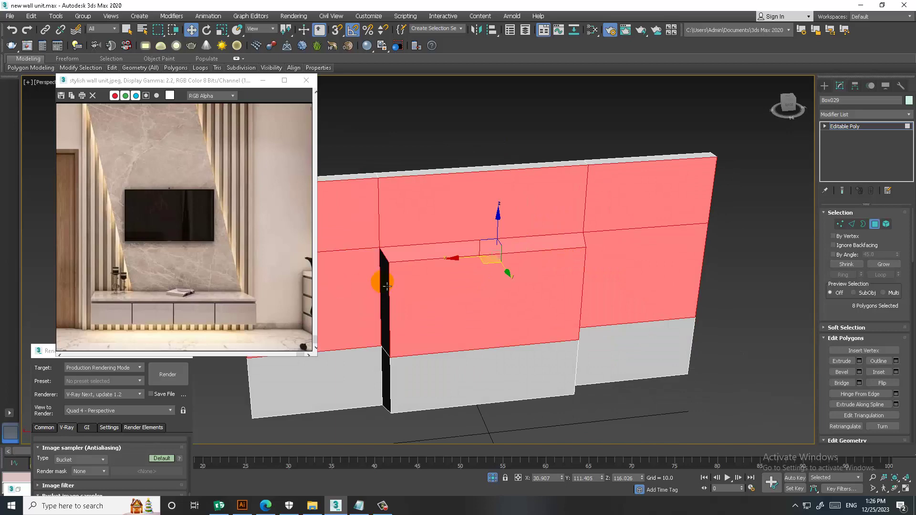
pyautogui.keyDown('ctrl'); pyautogui.click(380, 275); pyautogui.keyUp('ctrl')
pyautogui.keyDown('ctrl'); pyautogui.click(347, 364); pyautogui.keyUp('ctrl')
pyautogui.keyDown('ctrl'); pyautogui.click(382, 370); pyautogui.keyUp('ctrl')
pyautogui.keyDown('ctrl'); pyautogui.click(435, 373); pyautogui.keyUp('ctrl')
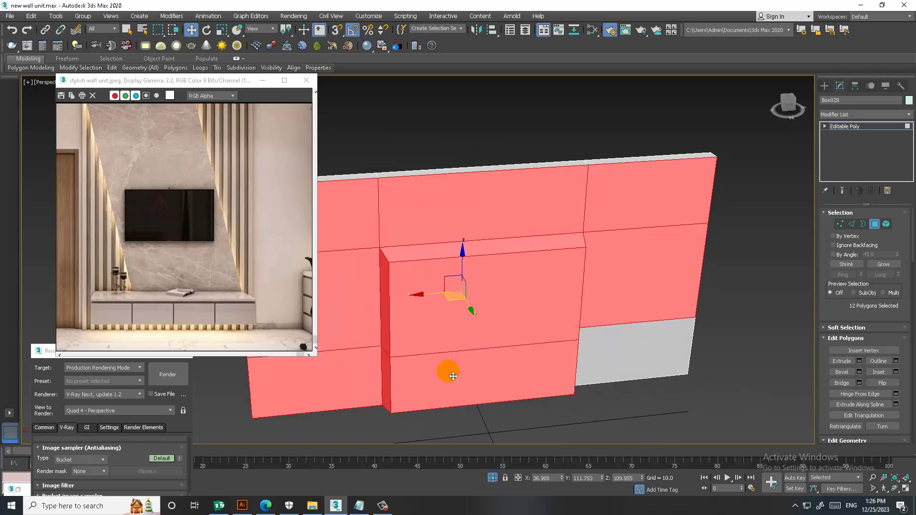
pyautogui.moveTo(446, 374)
pyautogui.keyDown('alt'); pyautogui.mouseDown(button='middle')
pyautogui.moveTo(586, 334)
pyautogui.moveTo(553, 392)
pyautogui.mouseUp(button='middle'); pyautogui.keyUp('alt')
pyautogui.keyDown('ctrl'); pyautogui.click(554, 391); pyautogui.keyUp('ctrl')
pyautogui.keyDown('ctrl'); pyautogui.click(609, 389); pyautogui.keyUp('ctrl')
pyautogui.moveTo(610, 388)
pyautogui.keyDown('alt'); pyautogui.mouseDown(button='middle')
pyautogui.moveTo(700, 329)
pyautogui.moveTo(608, 343)
pyautogui.moveTo(612, 366)
pyautogui.moveTo(605, 356)
pyautogui.mouseUp(button='middle'); pyautogui.keyUp('alt')
pyautogui.keyDown('ctrl'); pyautogui.click(523, 373); pyautogui.keyUp('ctrl')
# Step: Assign Material #53 to the selected faces and end isolation
pyautogui.press('m')
pyautogui.click(508, 361)
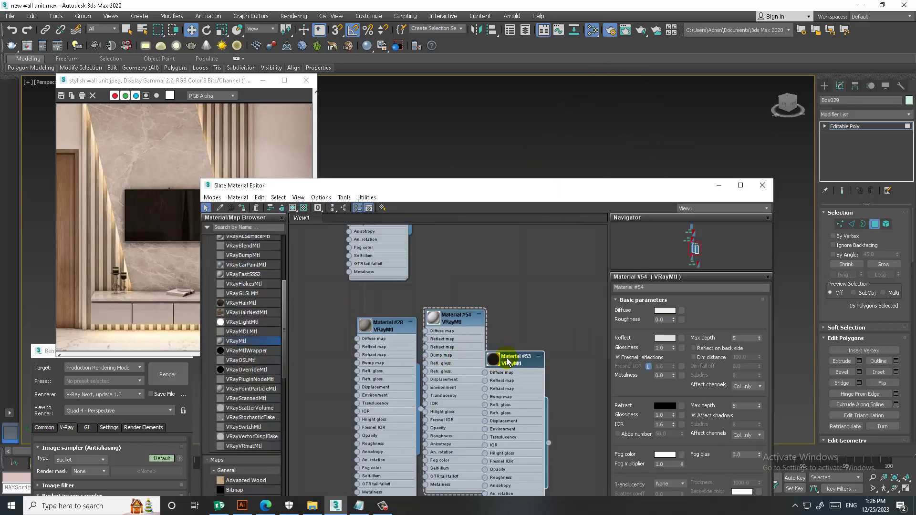
pyautogui.click(718, 186)
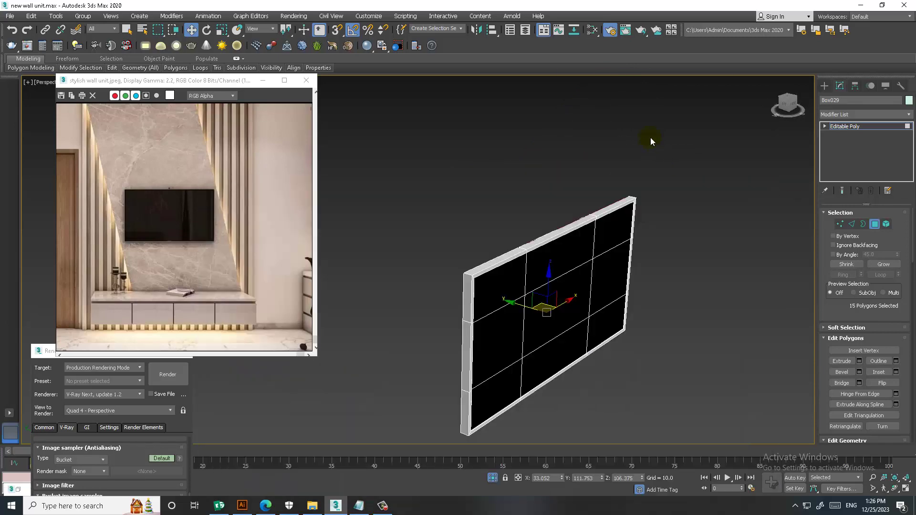
pyautogui.rightClick(649, 136)
pyautogui.click(677, 60)
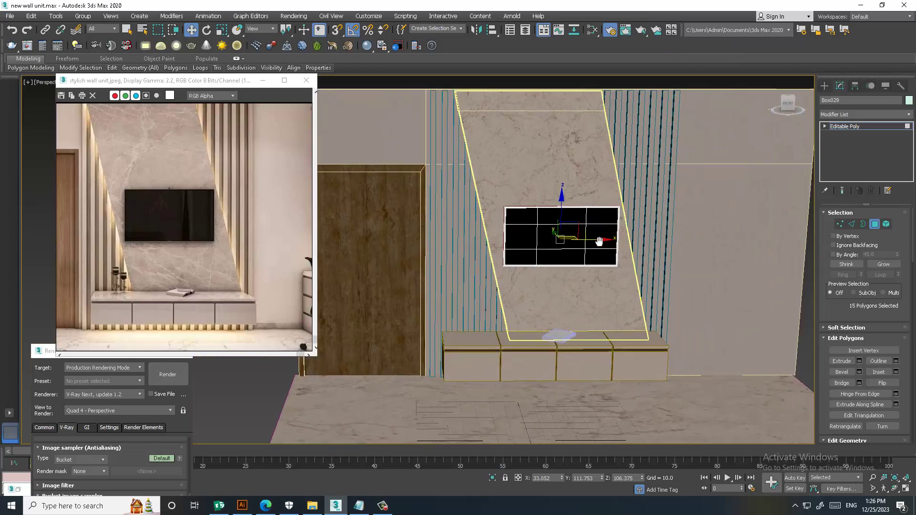
# Step: Clear the TV's face selection, leave sub-object mode and select the wall
pyautogui.click(706, 136)
pyautogui.click(860, 130)
pyautogui.scroll(2, 591, 266)
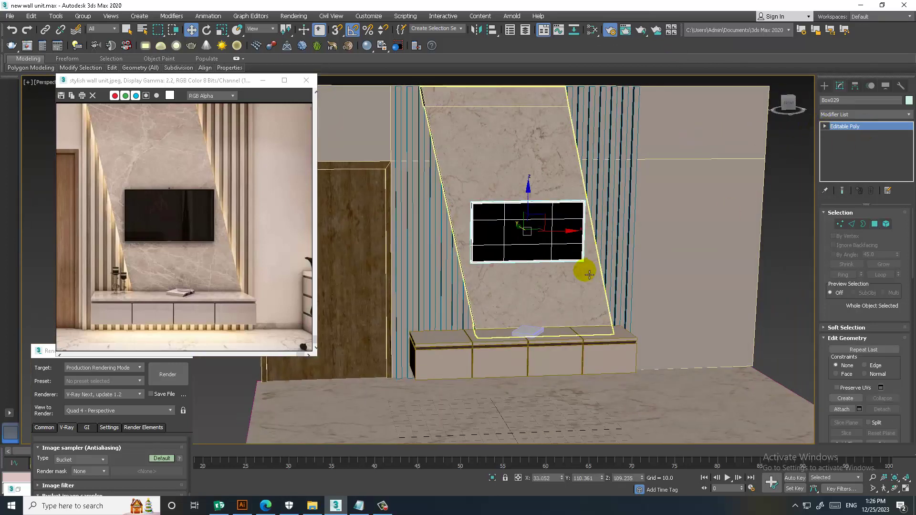
pyautogui.scroll(-1, 601, 222)
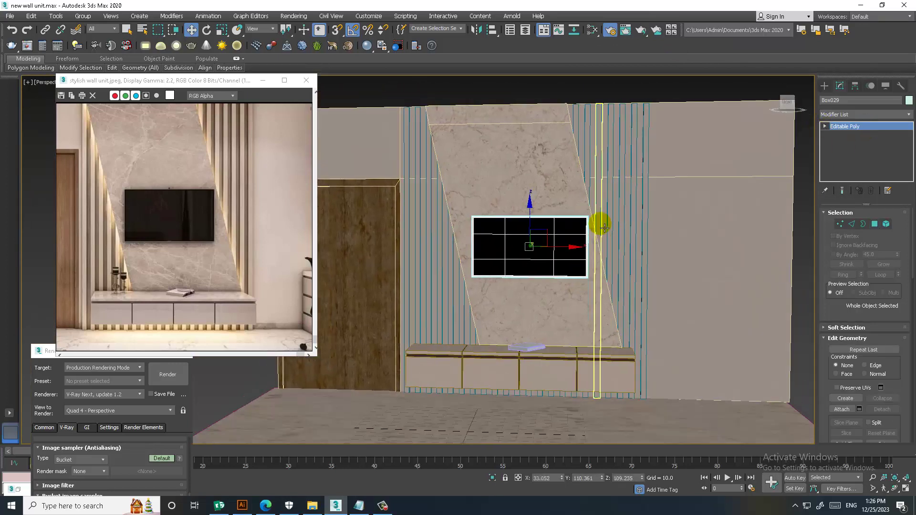
pyautogui.scroll(-2, 664, 219)
pyautogui.click(667, 225)
pyautogui.press('1')
pyautogui.scroll(-2, 625, 253)
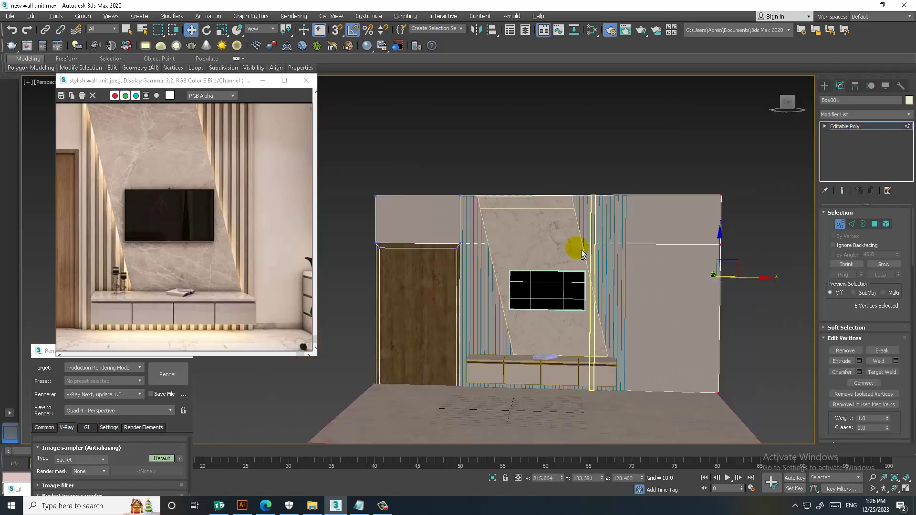
pyautogui.moveTo(371, 173)
pyautogui.keyDown('alt'); pyautogui.mouseDown(button='middle')
pyautogui.moveTo(704, 252)
pyautogui.moveTo(914, 263)
pyautogui.mouseUp(button='middle'); pyautogui.keyUp('alt')
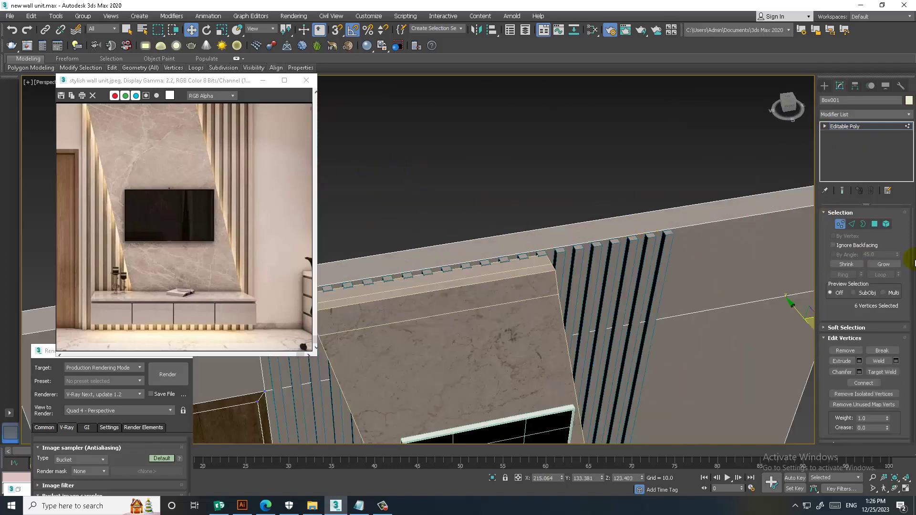
# Step: Extrude the wall's two top faces upward
pyautogui.press('4')
pyautogui.click(581, 237)
pyautogui.scroll(-3, 494, 238)
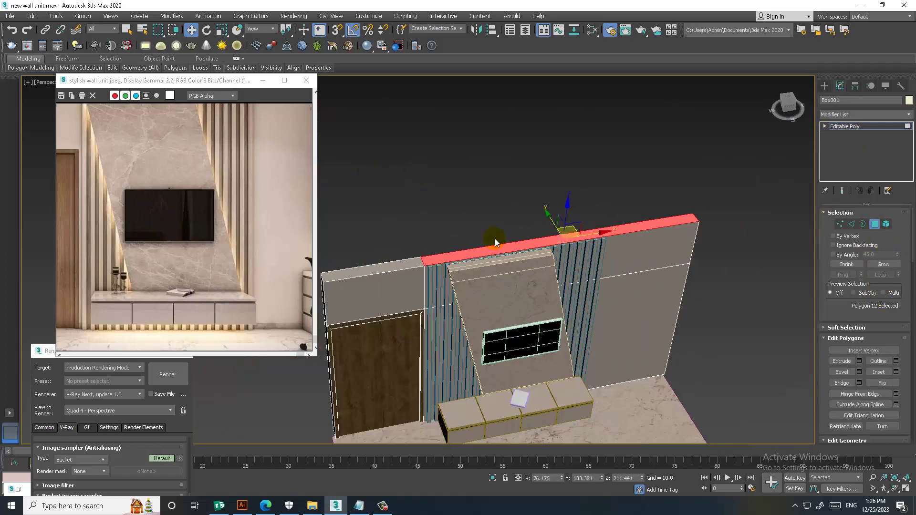
pyautogui.scroll(3, 499, 273)
pyautogui.keyDown('ctrl'); pyautogui.click(499, 273); pyautogui.keyUp('ctrl')
pyautogui.keyDown('alt'); pyautogui.moveTo(602, 272); pyautogui.dragTo(607, 248, button='middle'); pyautogui.keyUp('alt')
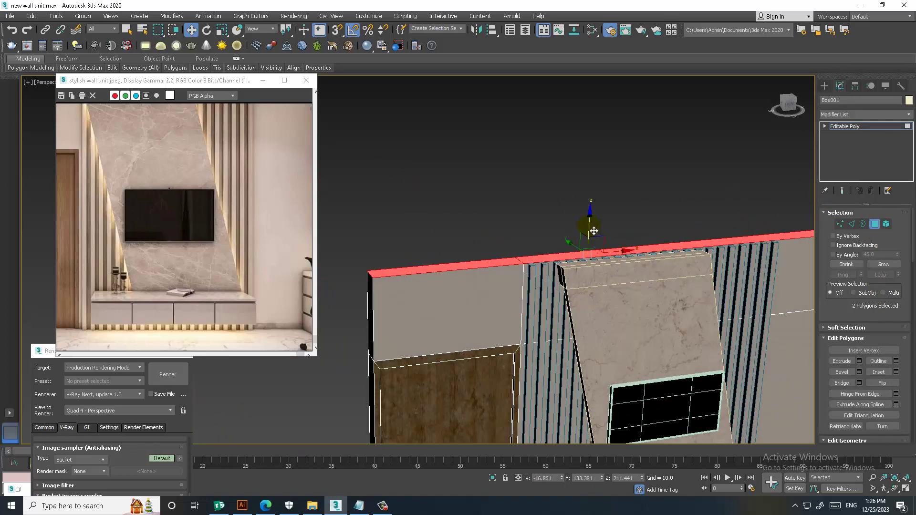
pyautogui.keyDown('shift'); pyautogui.moveTo(594, 231); pyautogui.dragTo(599, 223); pyautogui.keyUp('shift')
pyautogui.press('Escape')
pyautogui.click(857, 361)
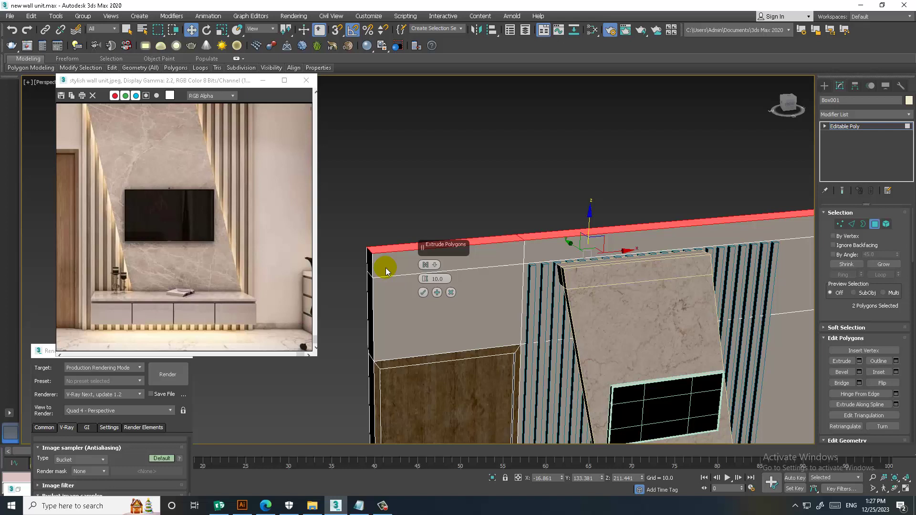
pyautogui.click(423, 293)
# Step: Split the top band with a connecting edge across its edge ring and select the two front top strips
pyautogui.click(850, 225)
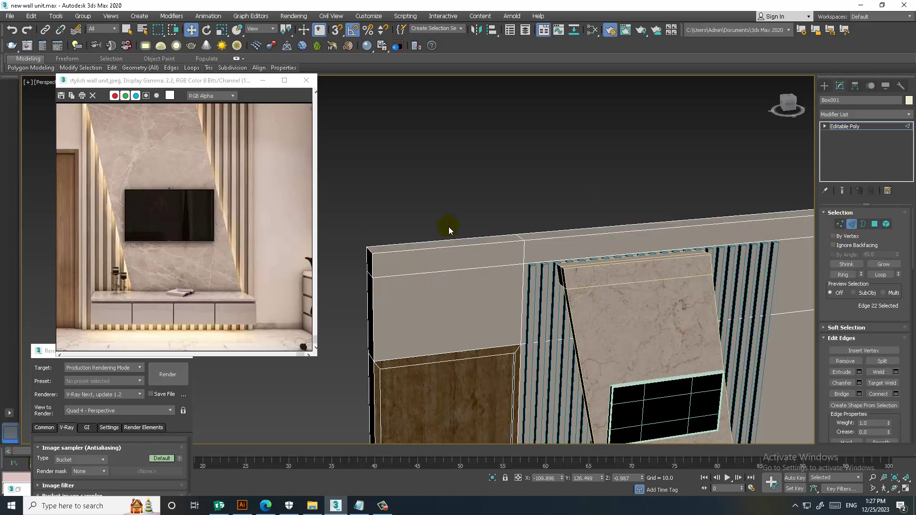
pyautogui.click(843, 274)
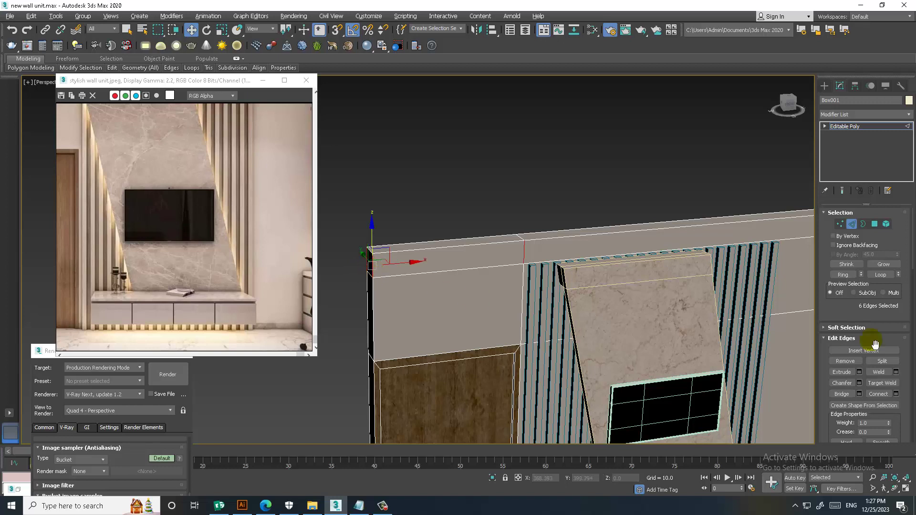
pyautogui.click(896, 394)
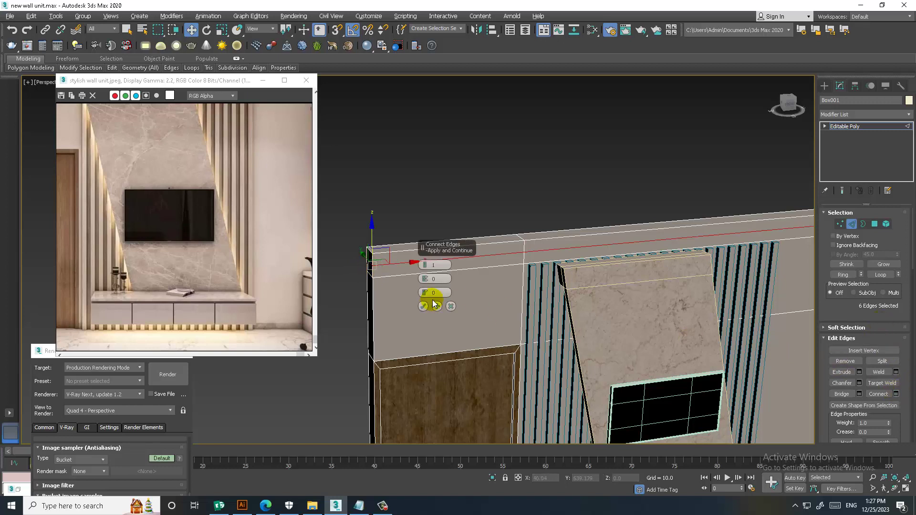
pyautogui.press('4')
pyautogui.click(437, 256)
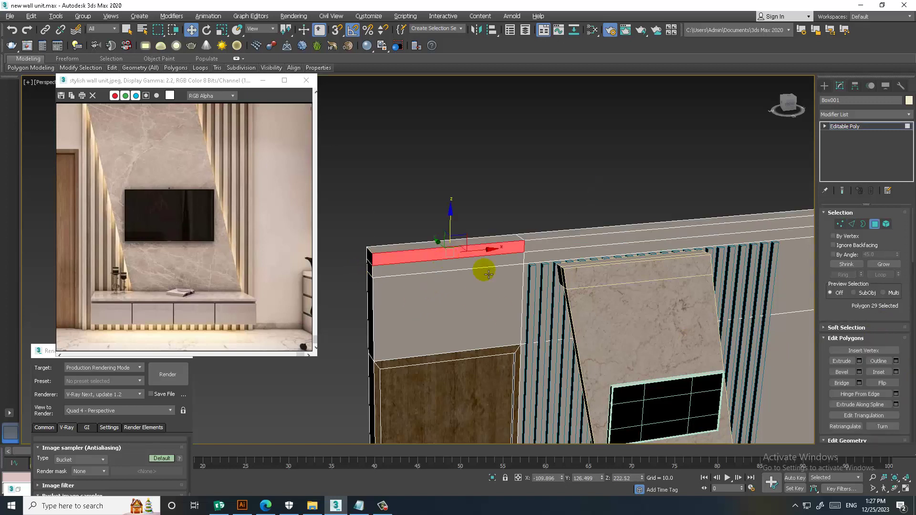
pyautogui.moveTo(621, 246); pyautogui.dragTo(603, 244, button='middle')
pyautogui.scroll(-3, 667, 249)
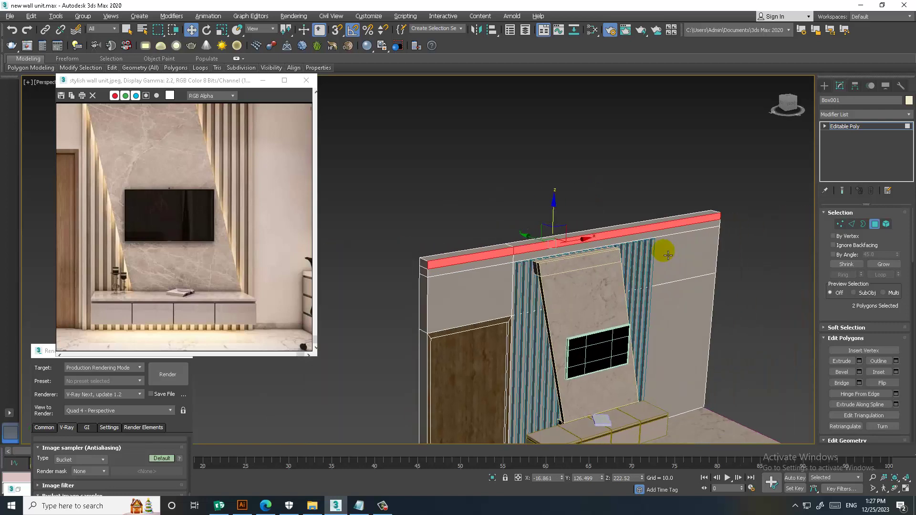
# Step: Extrude the front top strips outward 10 units
pyautogui.click(859, 362)
pyautogui.keyDown('alt'); pyautogui.moveTo(425, 209); pyautogui.dragTo(488, 310, button='middle'); pyautogui.keyUp('alt')
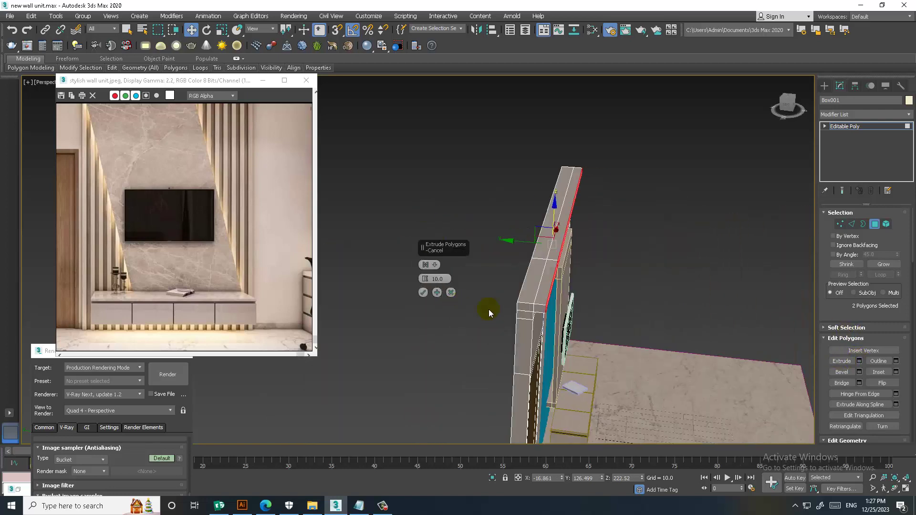
pyautogui.click(422, 293)
pyautogui.moveTo(539, 238)
pyautogui.keyDown('alt'); pyautogui.mouseDown(button='middle')
pyautogui.moveTo(726, 286)
pyautogui.moveTo(478, 248)
pyautogui.moveTo(519, 228)
pyautogui.mouseUp(button='middle'); pyautogui.keyUp('alt')
pyautogui.scroll(3, 497, 260)
pyautogui.scroll(2, 480, 248)
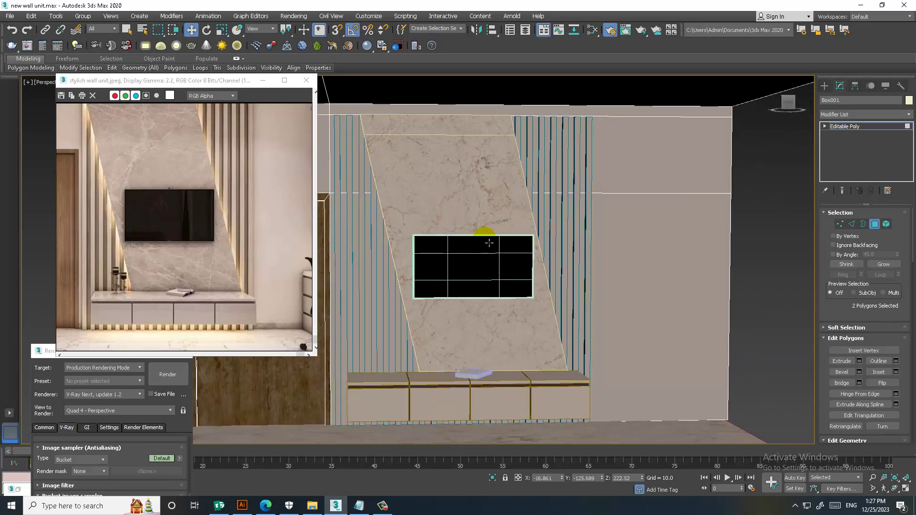
# Step: Move the reference image window aside and frame the wall unit
pyautogui.scroll(-1, 676, 241)
pyautogui.scroll(-5, 674, 253)
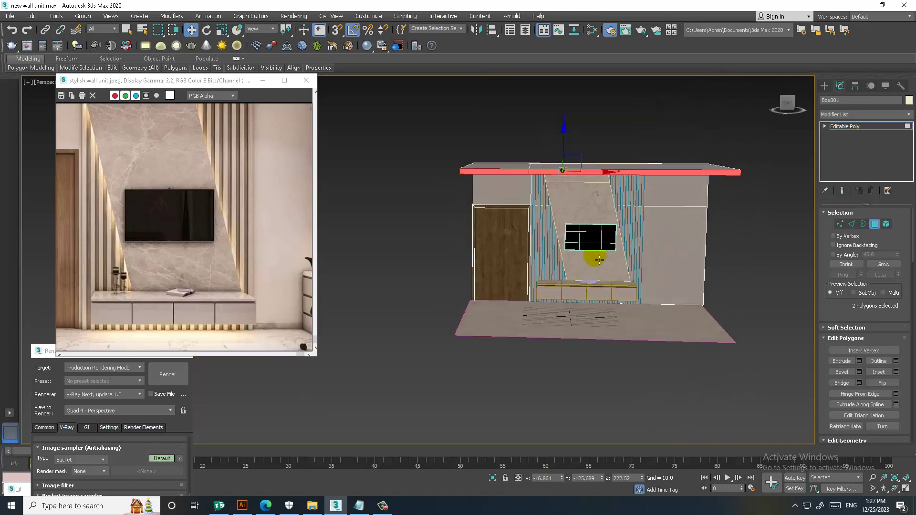
pyautogui.scroll(4, 599, 259)
pyautogui.scroll(-1, 592, 238)
pyautogui.scroll(-1, 590, 248)
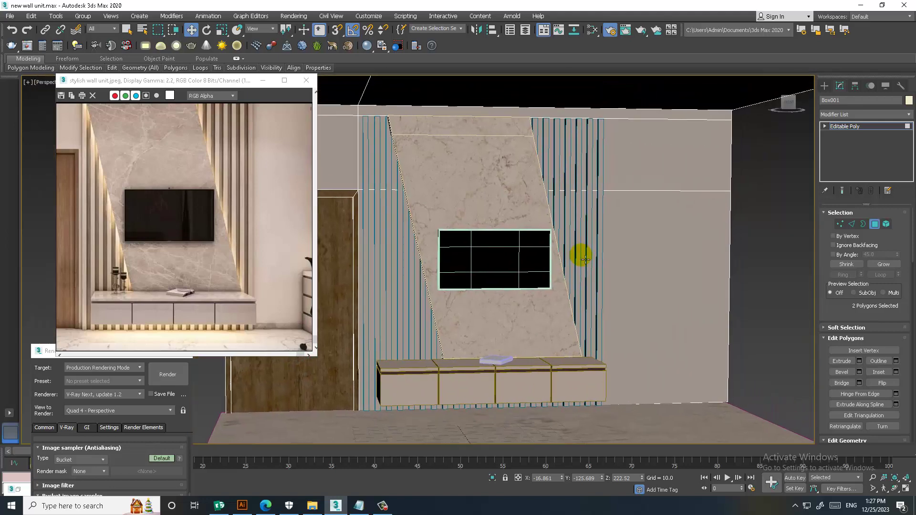
pyautogui.scroll(1, 582, 257)
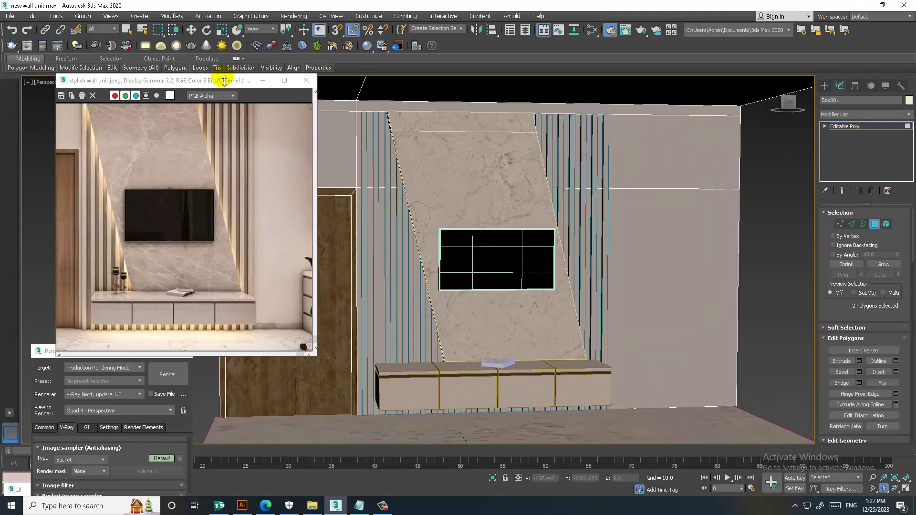
pyautogui.moveTo(220, 82); pyautogui.dragTo(122, 46)
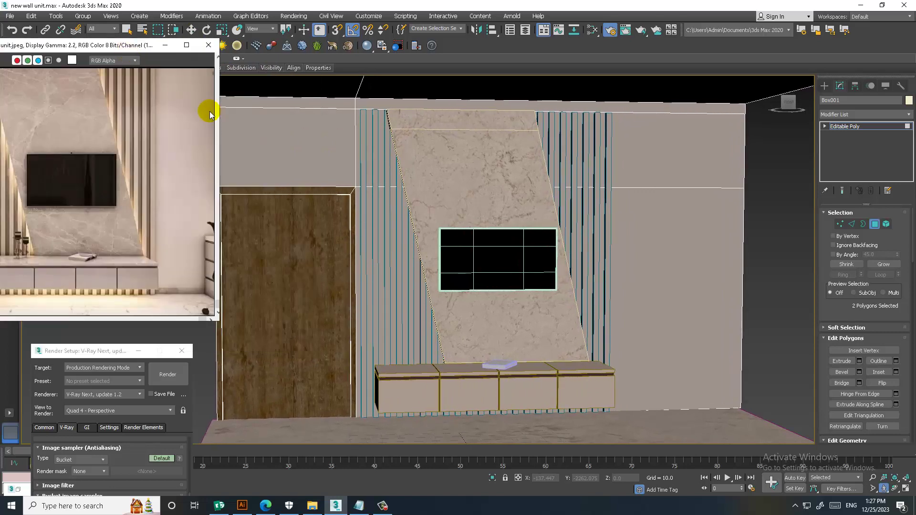
pyautogui.scroll(1, 422, 247)
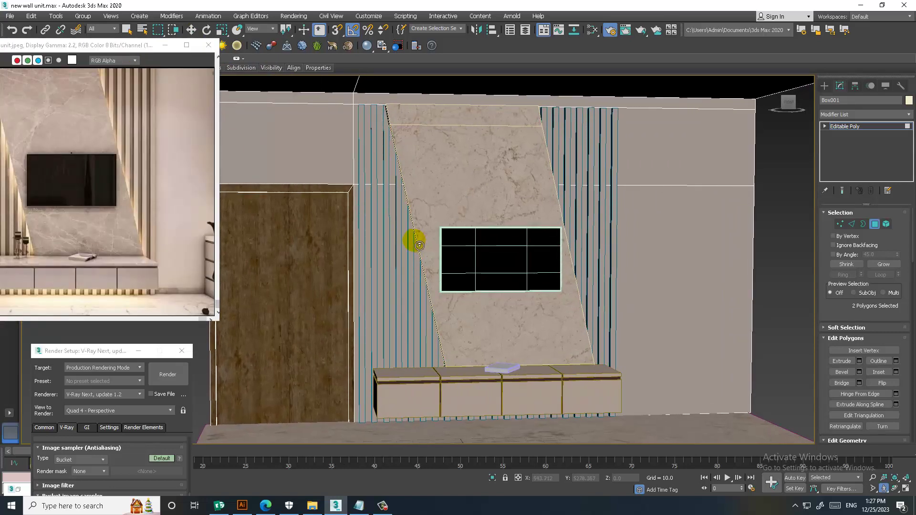
pyautogui.scroll(1, 419, 245)
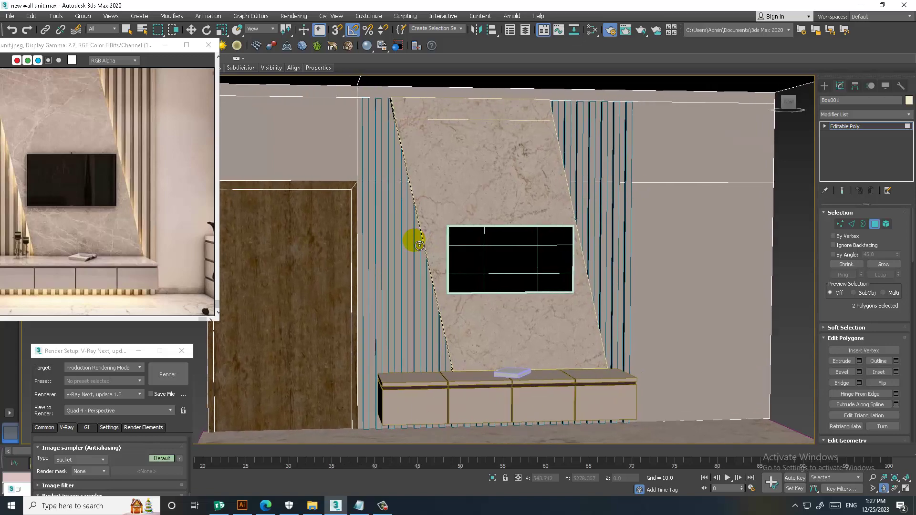
pyautogui.scroll(-1, 420, 246)
# Step: Render a V-Ray test image of the wall with its new overhang and close the frame buffer
pyautogui.click(294, 16)
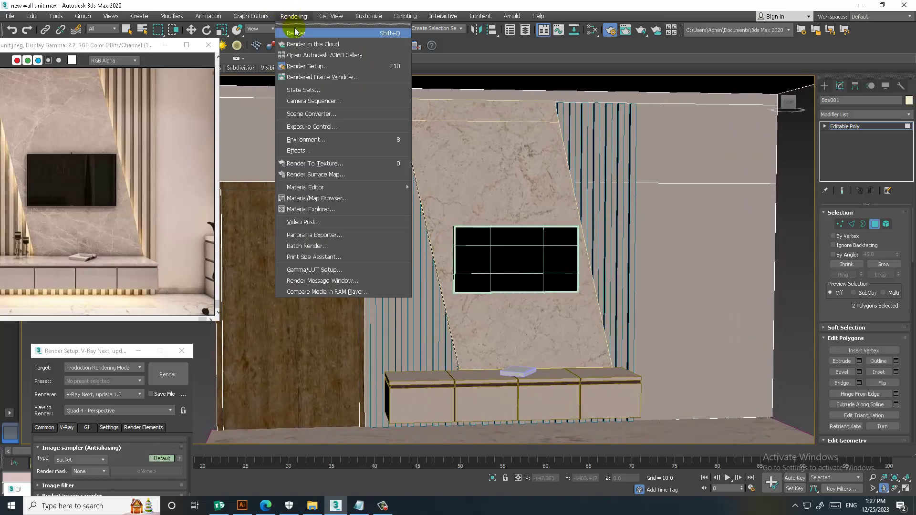
pyautogui.click(300, 36)
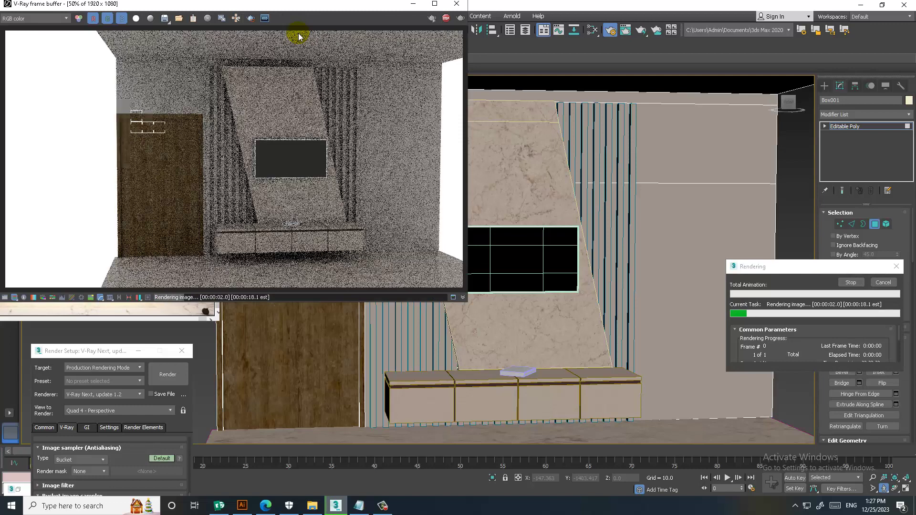
pyautogui.click(458, 6)
pyautogui.scroll(-5, 711, 245)
pyautogui.keyDown('alt'); pyautogui.moveTo(691, 255); pyautogui.dragTo(506, 251, button='middle'); pyautogui.keyUp('alt')
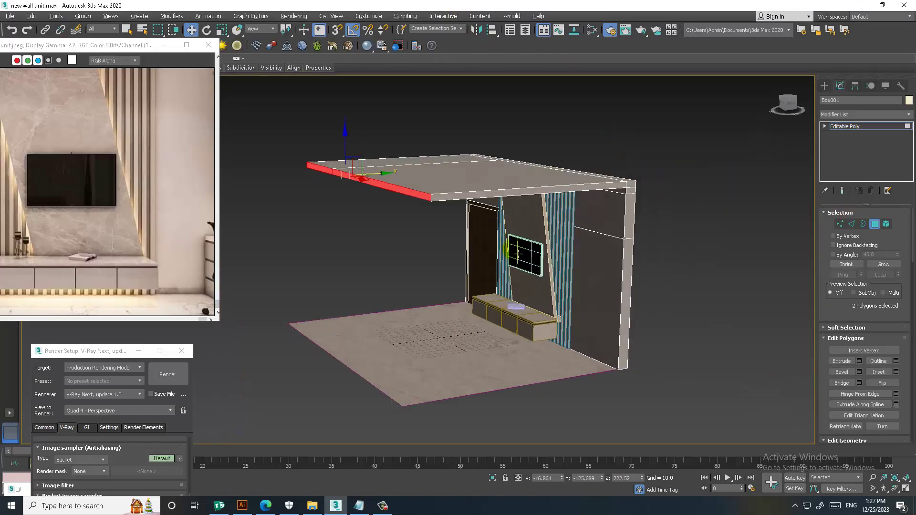
# Step: Extrude the ceiling slab's front face and the right pillar faces outward by 10 units
pyautogui.click(868, 127)
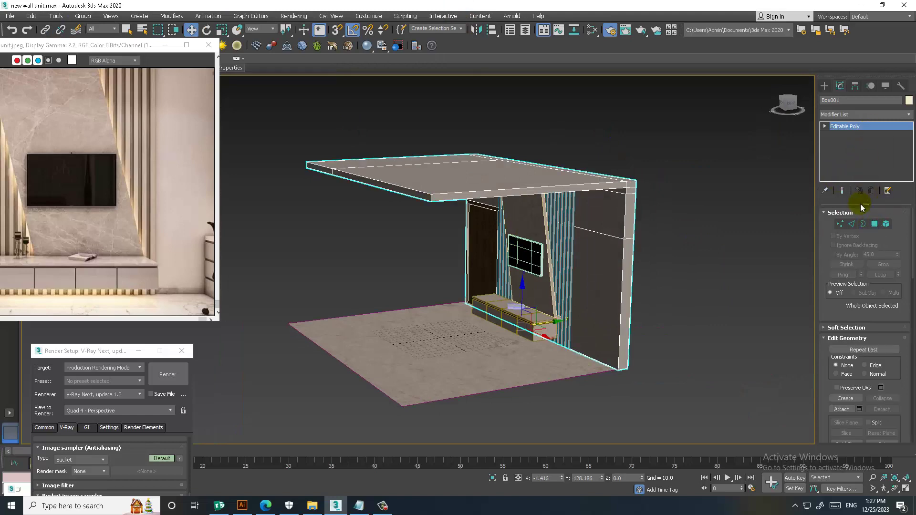
pyautogui.click(875, 224)
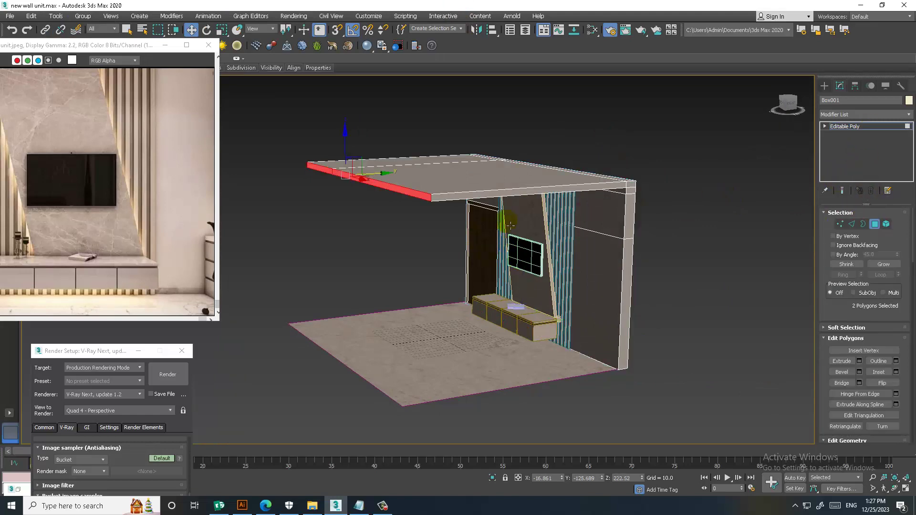
pyautogui.scroll(4, 508, 196)
pyautogui.keyDown('alt'); pyautogui.moveTo(630, 198); pyautogui.dragTo(710, 164, button='middle'); pyautogui.keyUp('alt')
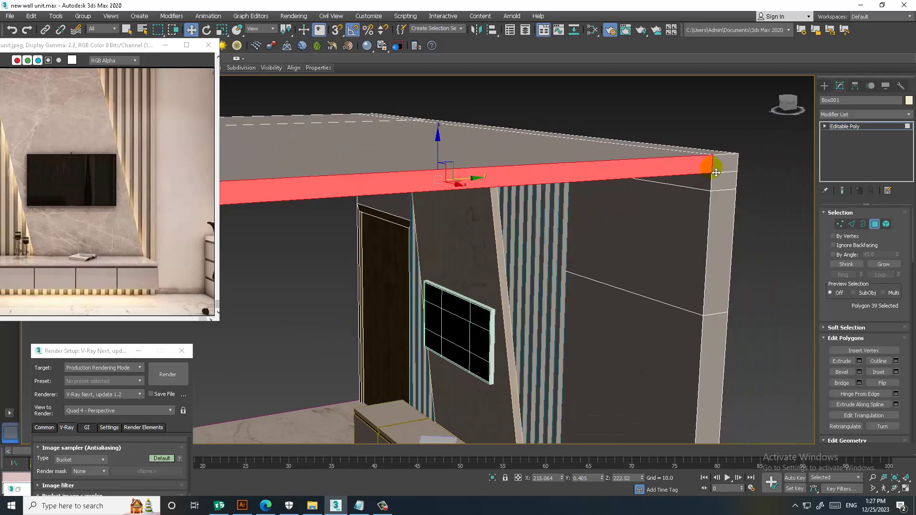
pyautogui.scroll(-3, 706, 266)
pyautogui.keyDown('ctrl'); pyautogui.click(710, 282); pyautogui.keyUp('ctrl')
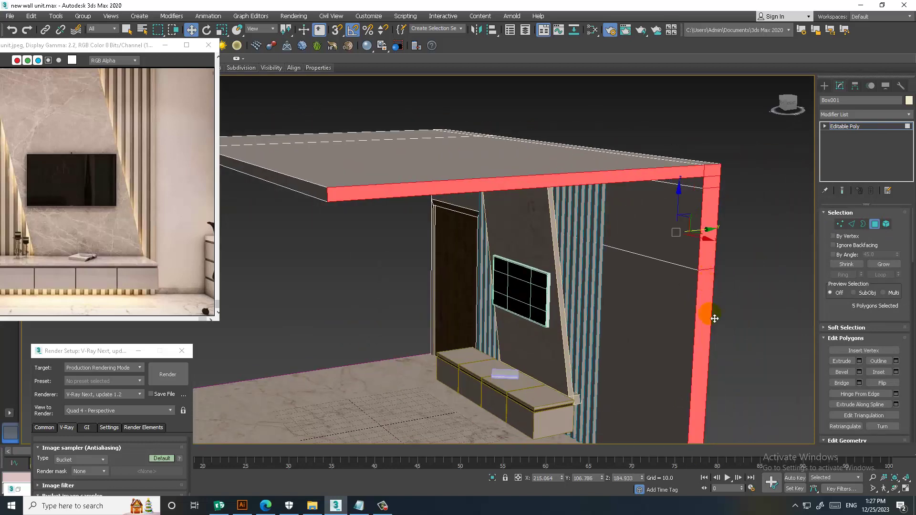
pyautogui.keyDown('alt'); pyautogui.moveTo(710, 313); pyautogui.dragTo(685, 329, button='middle'); pyautogui.keyUp('alt')
pyautogui.keyDown('alt'); pyautogui.moveTo(667, 247); pyautogui.dragTo(821, 337, button='middle'); pyautogui.keyUp('alt')
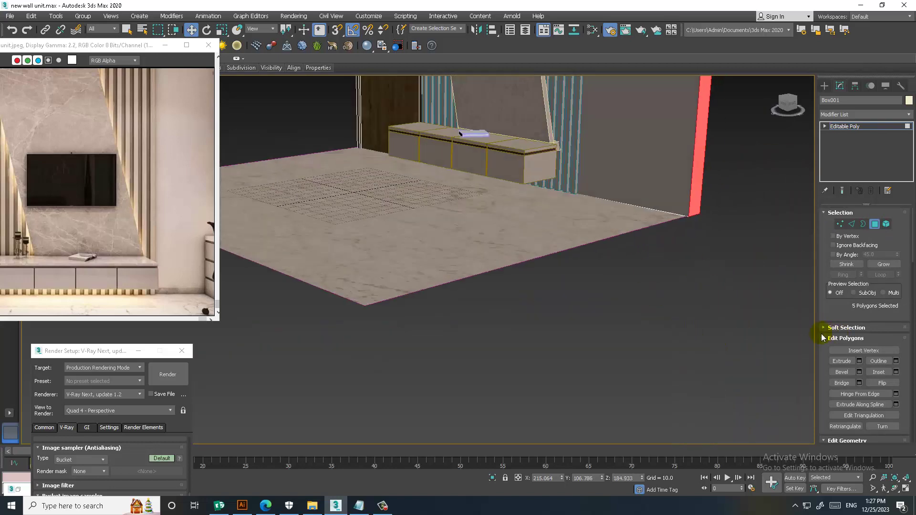
pyautogui.click(859, 361)
pyautogui.keyDown('alt'); pyautogui.moveTo(654, 231); pyautogui.dragTo(620, 266, button='middle'); pyautogui.keyUp('alt')
pyautogui.scroll(2, 539, 313)
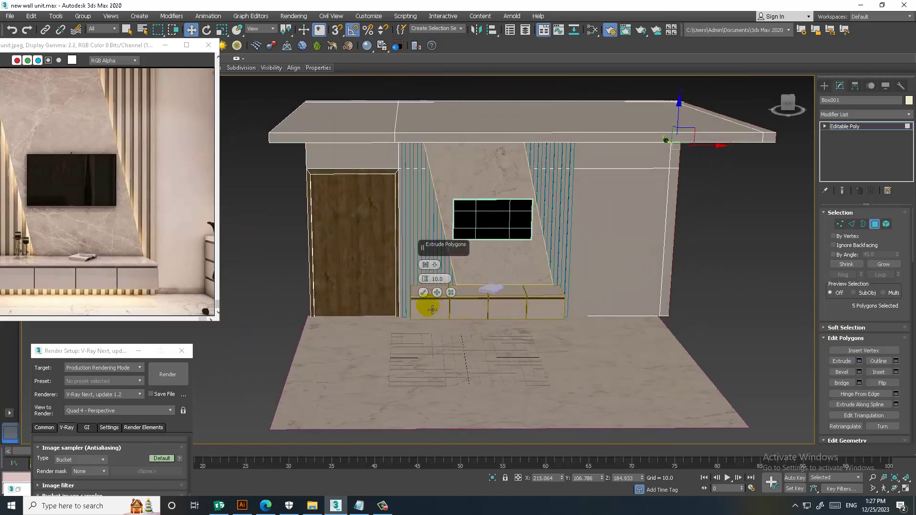
pyautogui.click(423, 292)
# Step: Extrude the left slab end and left wall edge faces outward by 10 units
pyautogui.moveTo(423, 293)
pyautogui.keyDown('alt'); pyautogui.mouseDown(button='middle')
pyautogui.moveTo(339, 183)
pyautogui.moveTo(438, 170)
pyautogui.mouseUp(button='middle'); pyautogui.keyUp('alt')
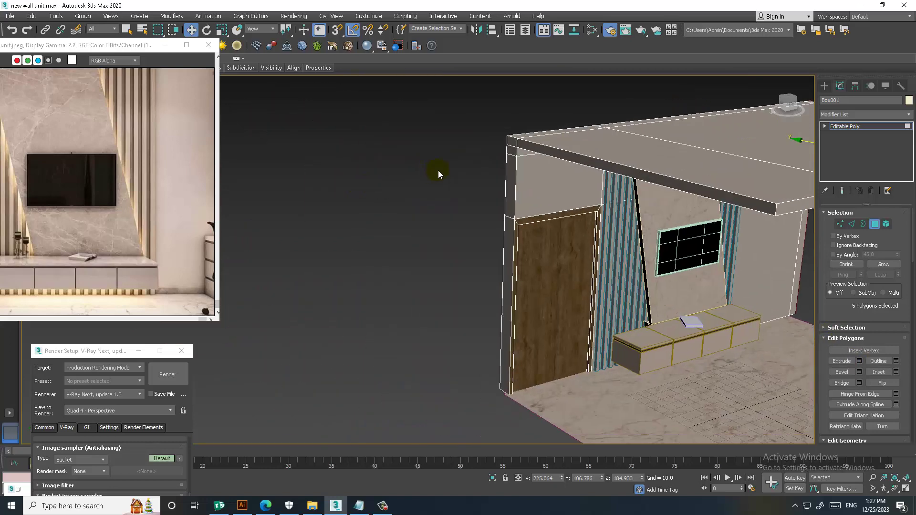
pyautogui.click(524, 144)
pyautogui.keyDown('ctrl'); pyautogui.click(511, 184); pyautogui.keyUp('ctrl')
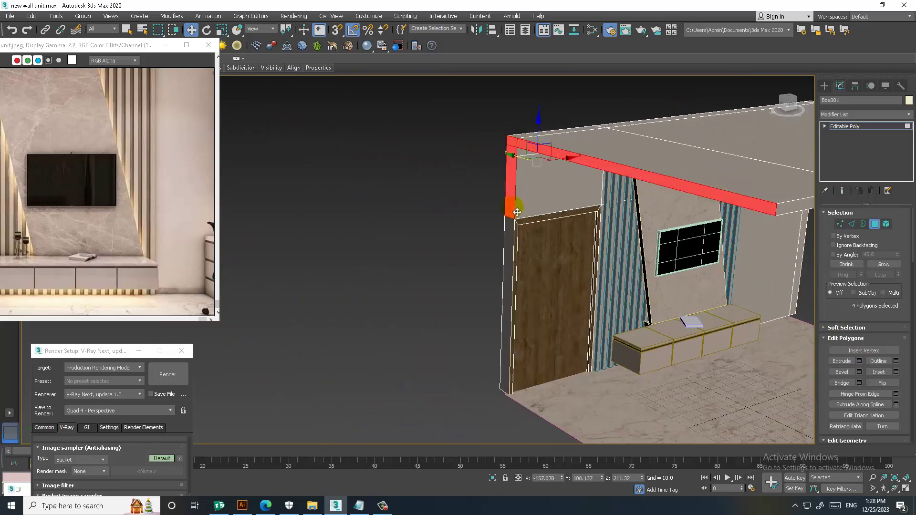
pyautogui.keyDown('ctrl'); pyautogui.click(507, 306); pyautogui.keyUp('ctrl')
pyautogui.click(860, 361)
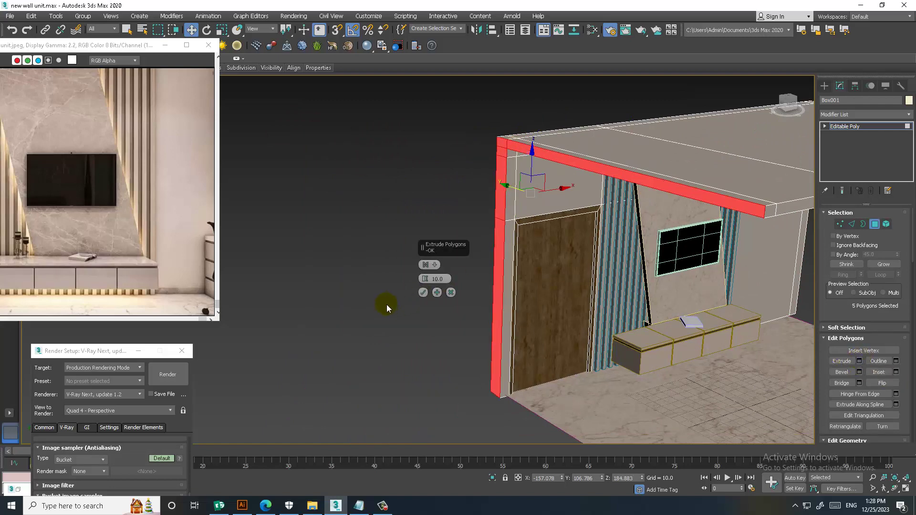
pyautogui.click(419, 295)
pyautogui.keyDown('alt'); pyautogui.moveTo(418, 296); pyautogui.dragTo(783, 324, button='middle'); pyautogui.keyUp('alt')
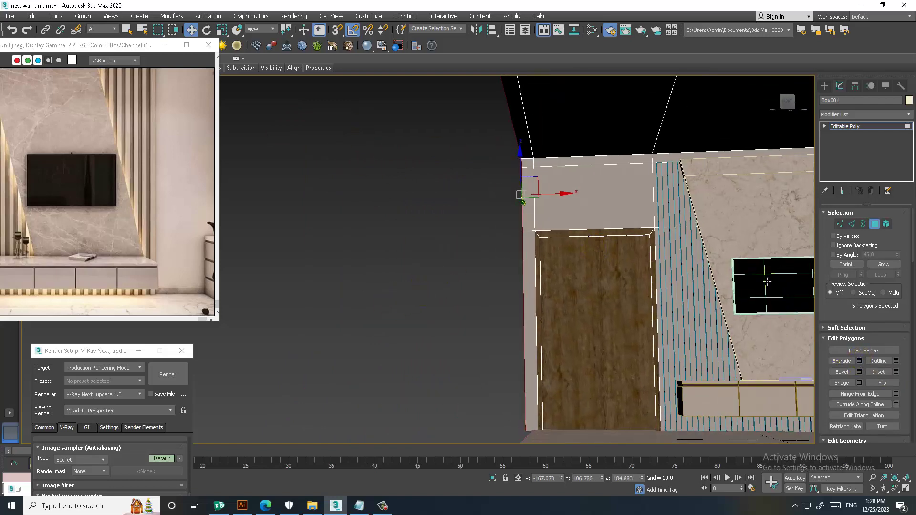
# Step: Ring-select the side wall edges and Connect them with 1 segment, adding an edge loop
pyautogui.press('2')
pyautogui.keyDown('alt'); pyautogui.moveTo(767, 281); pyautogui.dragTo(507, 257, button='middle'); pyautogui.keyUp('alt')
pyautogui.click(501, 236)
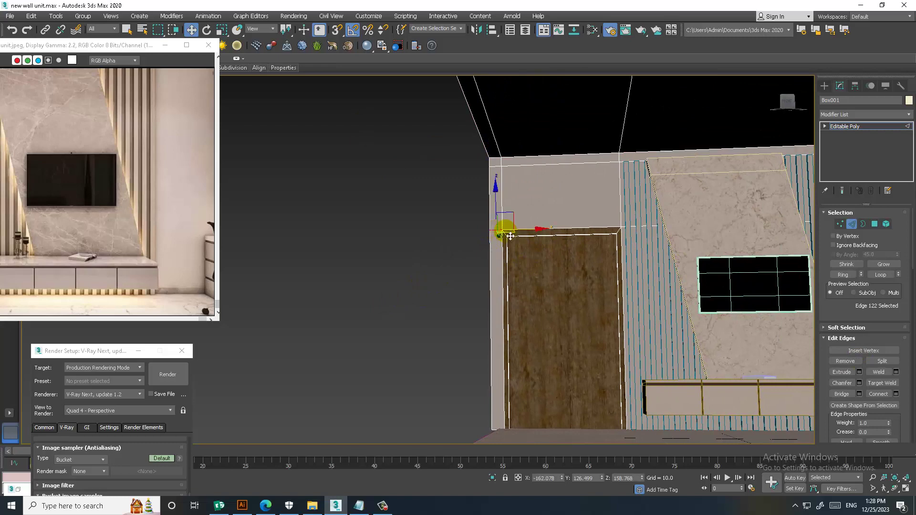
pyautogui.scroll(-5, 558, 242)
pyautogui.scroll(4, 510, 224)
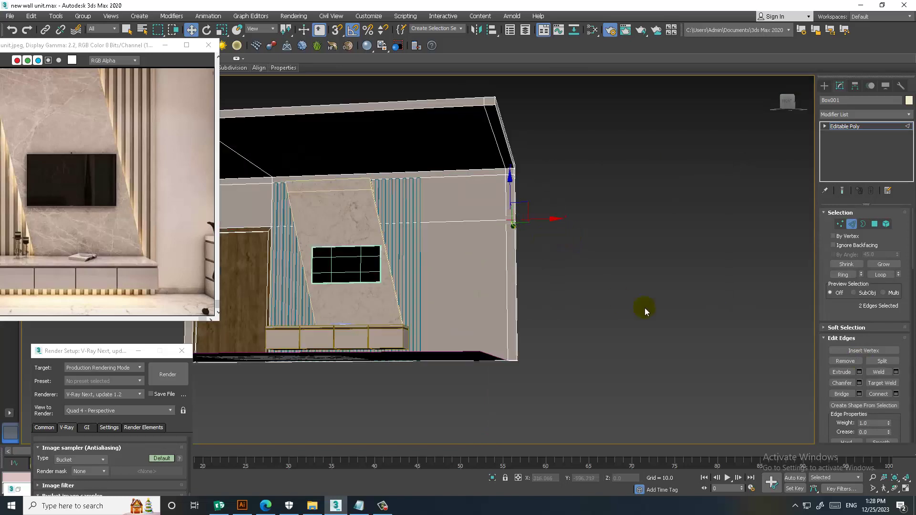
pyautogui.hotkey('alt', 'r')
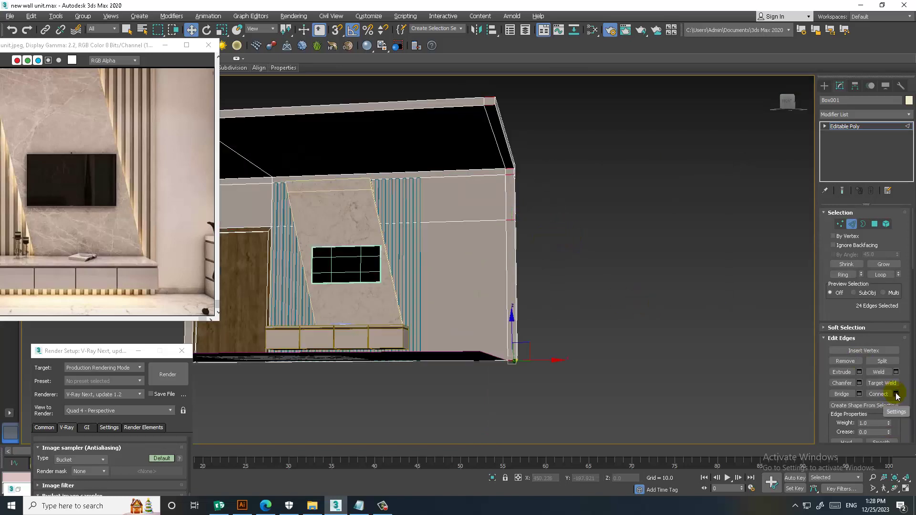
pyautogui.click(896, 394)
pyautogui.moveTo(716, 324)
pyautogui.keyDown('alt'); pyautogui.mouseDown(button='middle')
pyautogui.moveTo(489, 263)
pyautogui.moveTo(506, 308)
pyautogui.mouseUp(button='middle'); pyautogui.keyUp('alt')
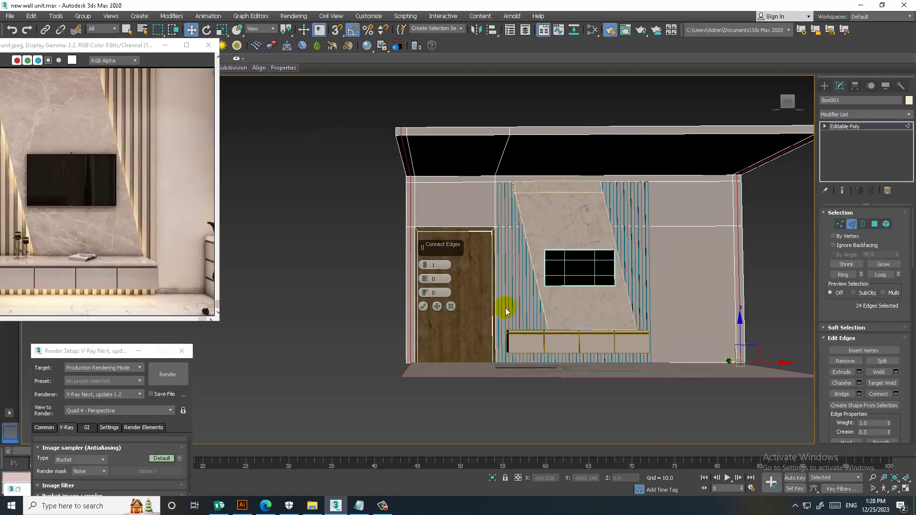
pyautogui.click(428, 308)
pyautogui.moveTo(434, 297)
pyautogui.keyDown('alt'); pyautogui.mouseDown(button='middle')
pyautogui.moveTo(599, 375)
pyautogui.moveTo(537, 292)
pyautogui.moveTo(552, 317)
pyautogui.mouseUp(button='middle'); pyautogui.keyUp('alt')
# Step: Leave edge editing, select the floor plane and switch to the Move tool
pyautogui.click(869, 126)
pyautogui.click(562, 374)
pyautogui.press('w')
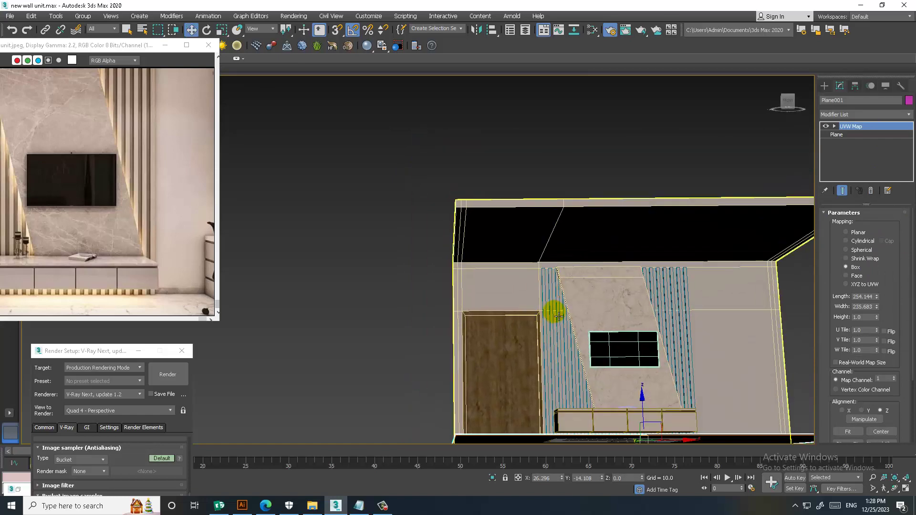
# Step: At Polygon level on Box001, select the thin edge strip faces at the wall ends
pyautogui.scroll(2, 458, 276)
pyautogui.scroll(2, 458, 275)
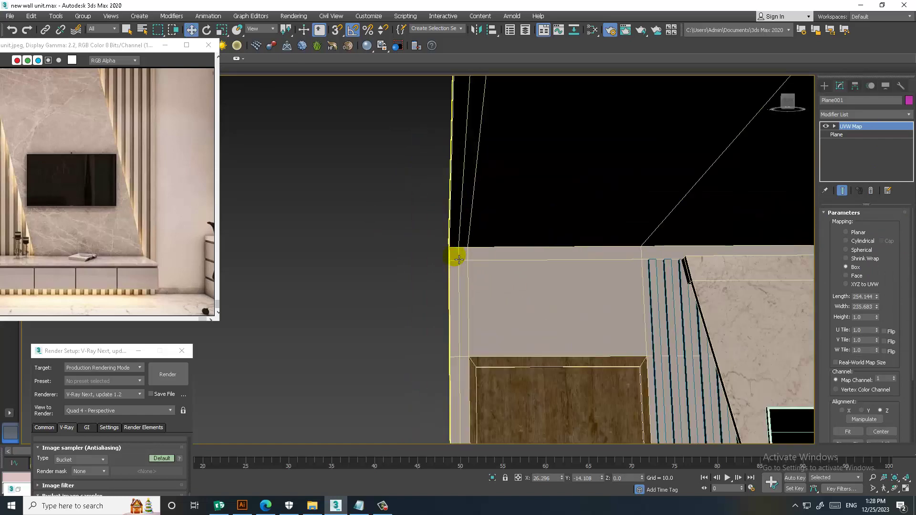
pyautogui.click(456, 288)
pyautogui.press('4')
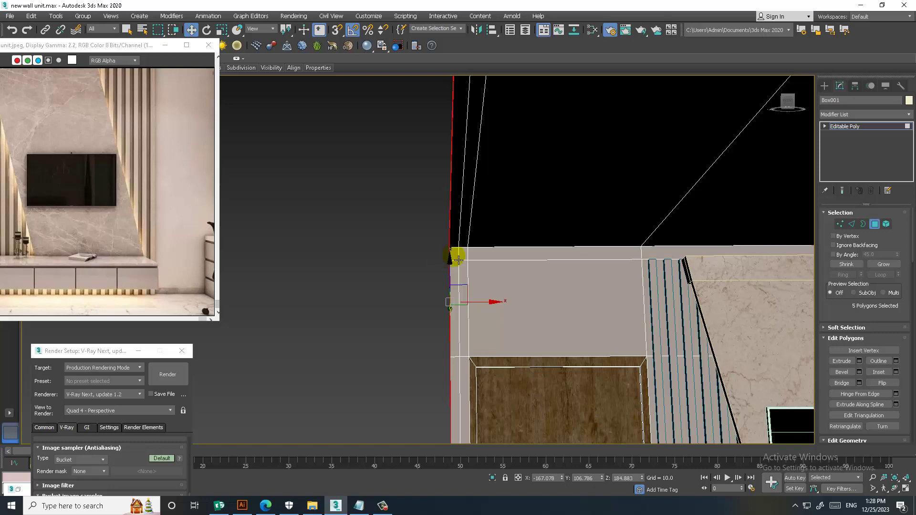
pyautogui.click(452, 286)
pyautogui.moveTo(452, 287)
pyautogui.keyDown('alt'); pyautogui.mouseDown(button='middle')
pyautogui.moveTo(457, 315)
pyautogui.moveTo(549, 227)
pyautogui.mouseUp(button='middle'); pyautogui.keyUp('alt')
pyautogui.keyDown('ctrl'); pyautogui.click(456, 311); pyautogui.keyUp('ctrl')
pyautogui.scroll(-5, 457, 311)
pyautogui.scroll(3, 548, 227)
pyautogui.scroll(3, 542, 229)
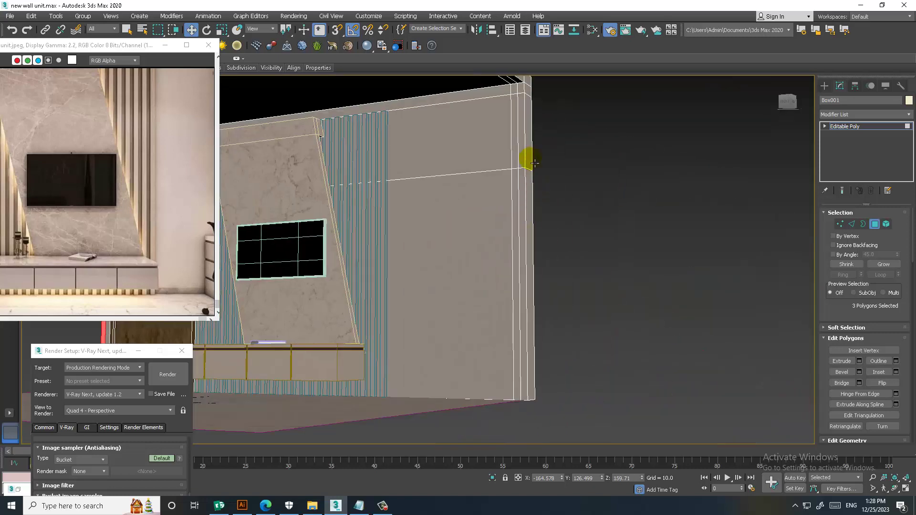
pyautogui.keyDown('alt'); pyautogui.moveTo(534, 163); pyautogui.dragTo(533, 140, button='middle'); pyautogui.keyUp('alt')
pyautogui.keyDown('ctrl'); pyautogui.click(535, 146); pyautogui.keyUp('ctrl')
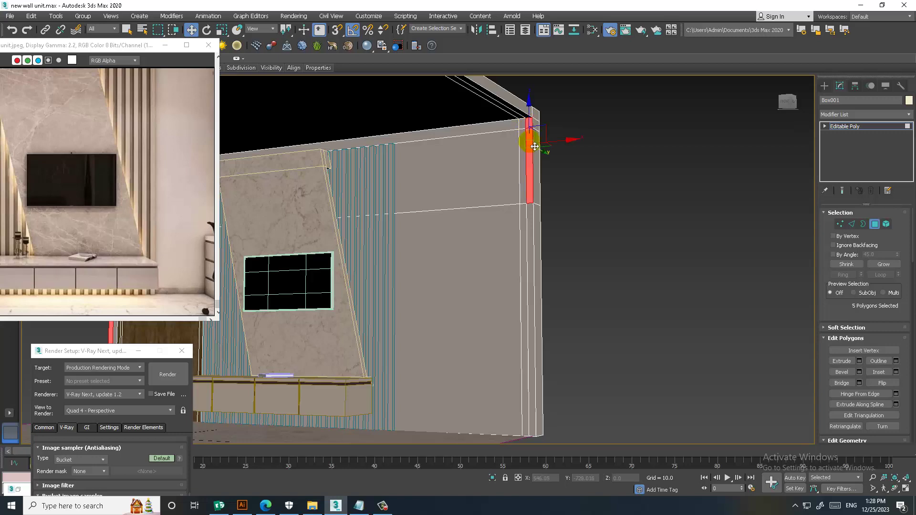
pyautogui.keyDown('ctrl'); pyautogui.click(536, 276); pyautogui.keyUp('ctrl')
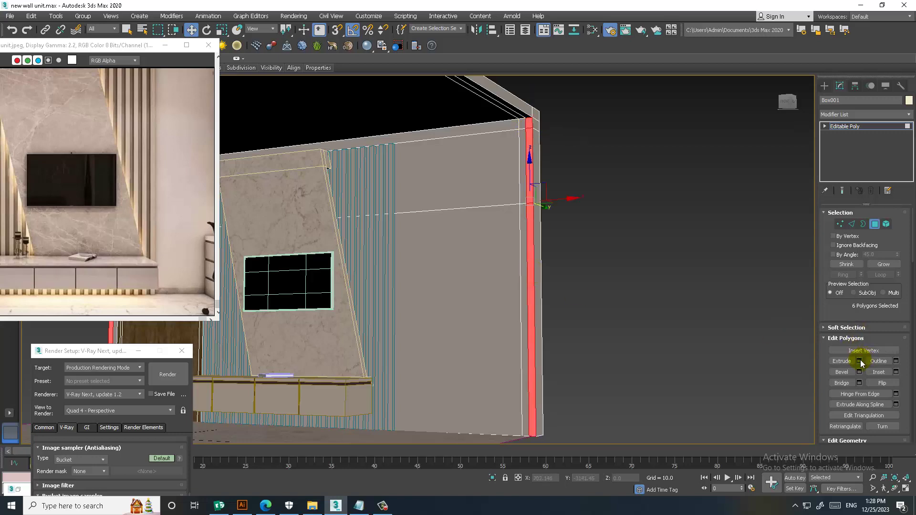
# Step: Extrude the selected edge strips and move them out along Y into side walls
pyautogui.click(859, 361)
pyautogui.scroll(-5, 435, 303)
pyautogui.scroll(-2, 435, 303)
pyautogui.click(422, 293)
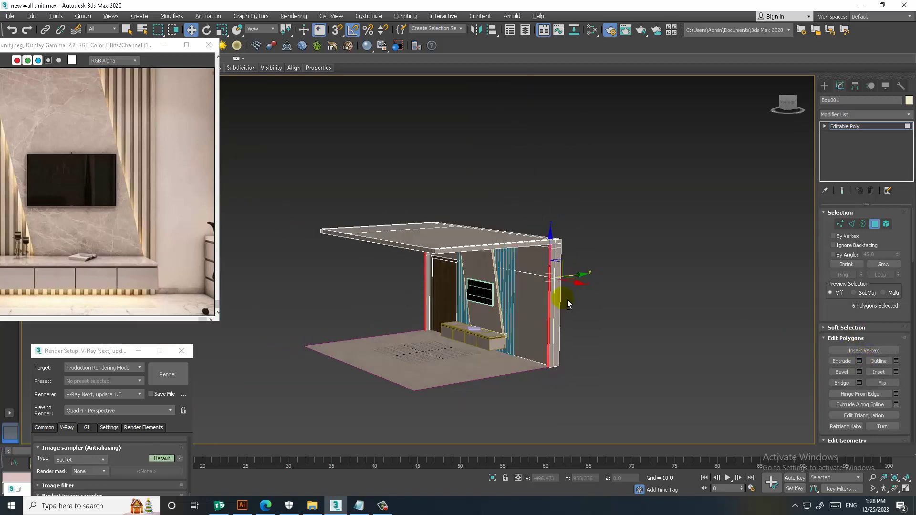
pyautogui.keyDown('alt'); pyautogui.moveTo(562, 296); pyautogui.dragTo(544, 308, button='middle'); pyautogui.keyUp('alt')
pyautogui.moveTo(544, 314); pyautogui.dragTo(402, 307)
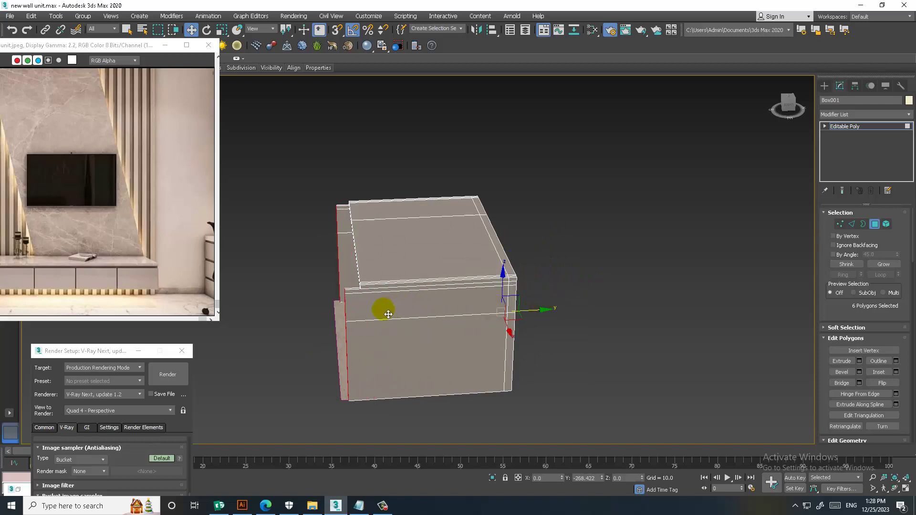
# Step: Close Render Setup, frame the TV wall from the front, and start a V-Ray test render
pyautogui.keyDown('alt'); pyautogui.moveTo(363, 276); pyautogui.dragTo(447, 268, button='middle'); pyautogui.keyUp('alt')
pyautogui.scroll(5, 595, 256)
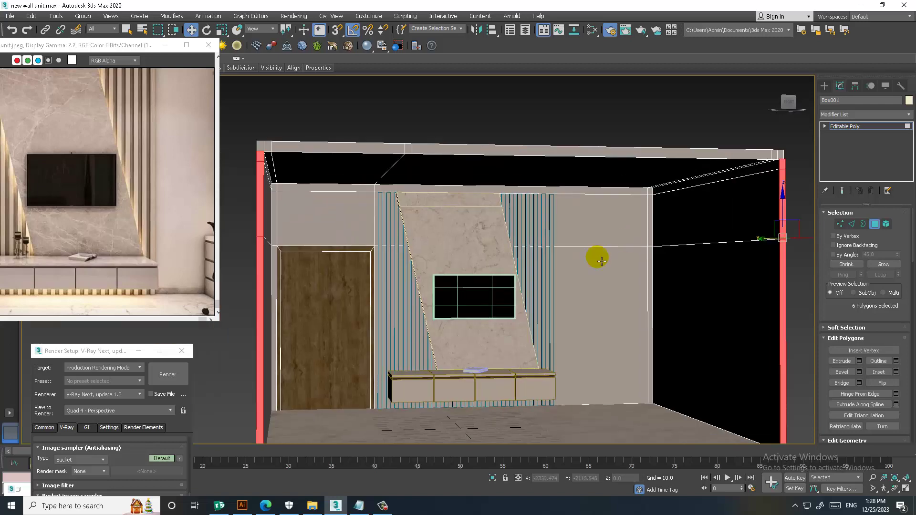
pyautogui.scroll(3, 532, 272)
pyautogui.scroll(2, 520, 258)
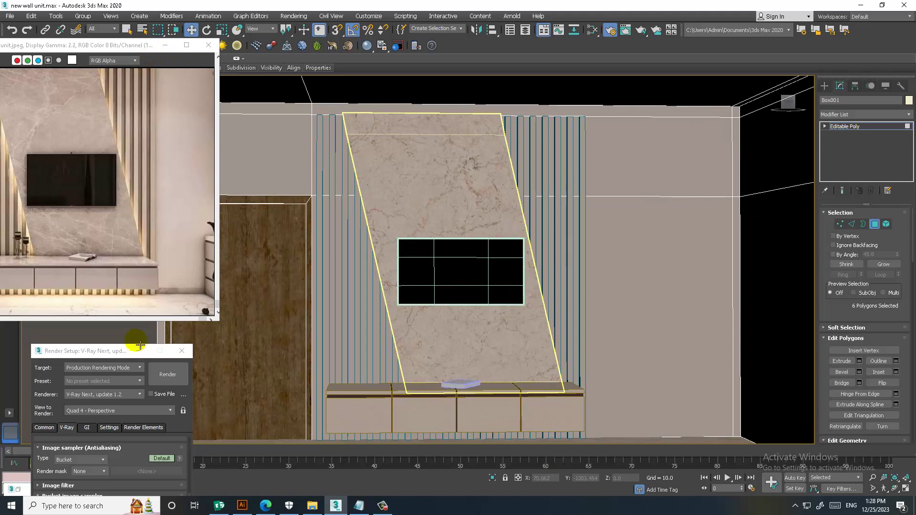
pyautogui.click(178, 352)
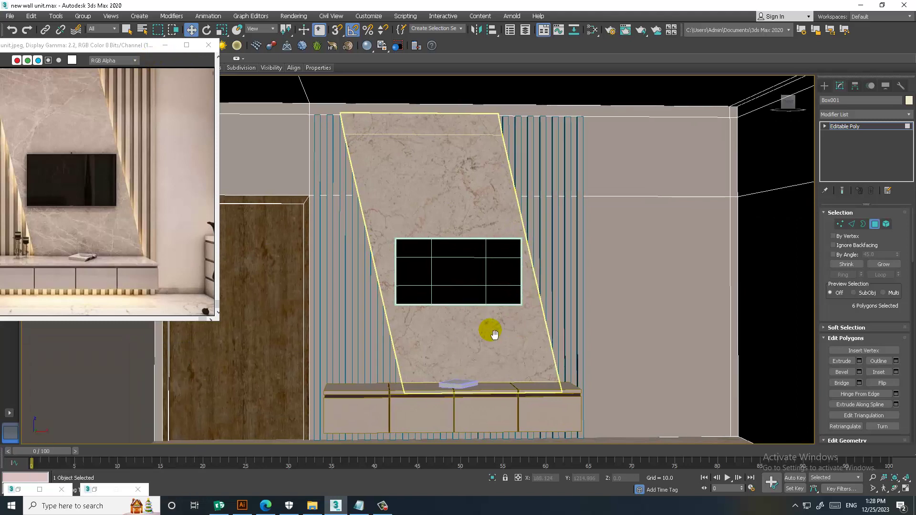
pyautogui.moveTo(497, 334); pyautogui.dragTo(489, 322, button='middle')
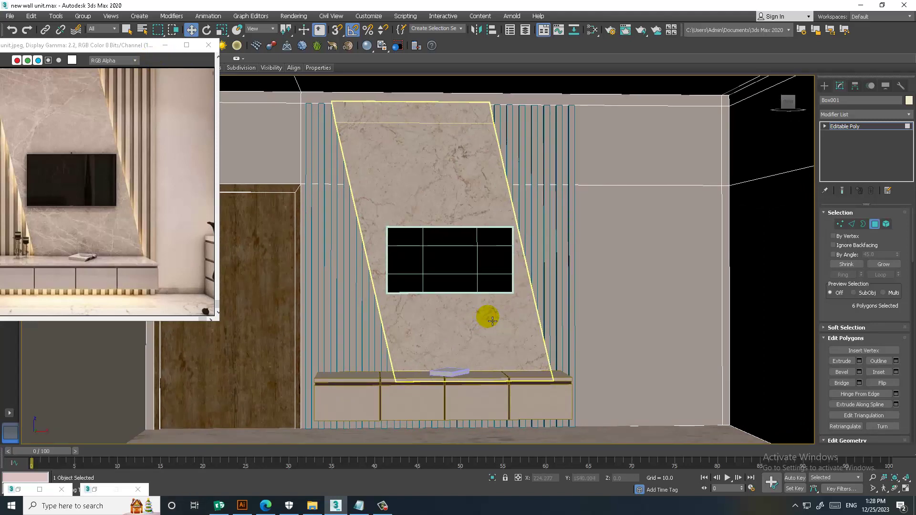
pyautogui.hotkey('shift', 'q')
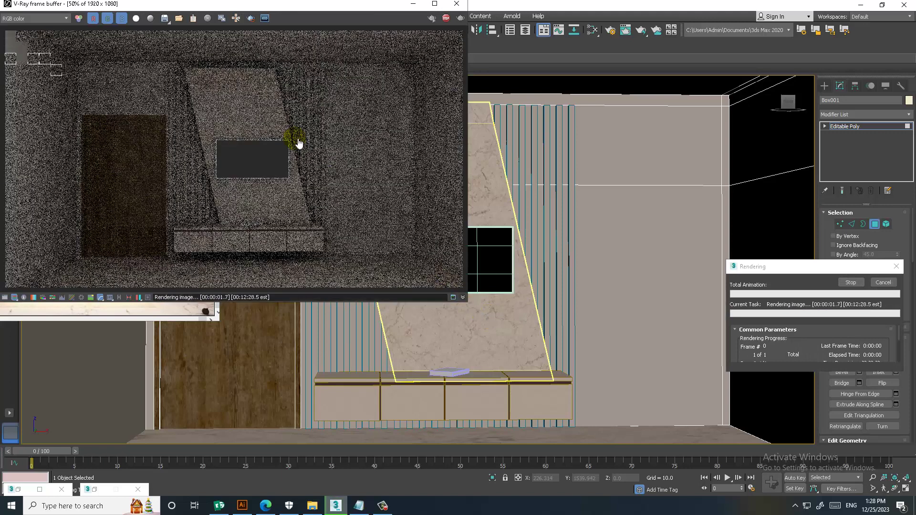
# Step: Stop the render, close the V-Ray frame buffer, and check the Environment and Effects settings
pyautogui.press('Escape')
pyautogui.click(457, 4)
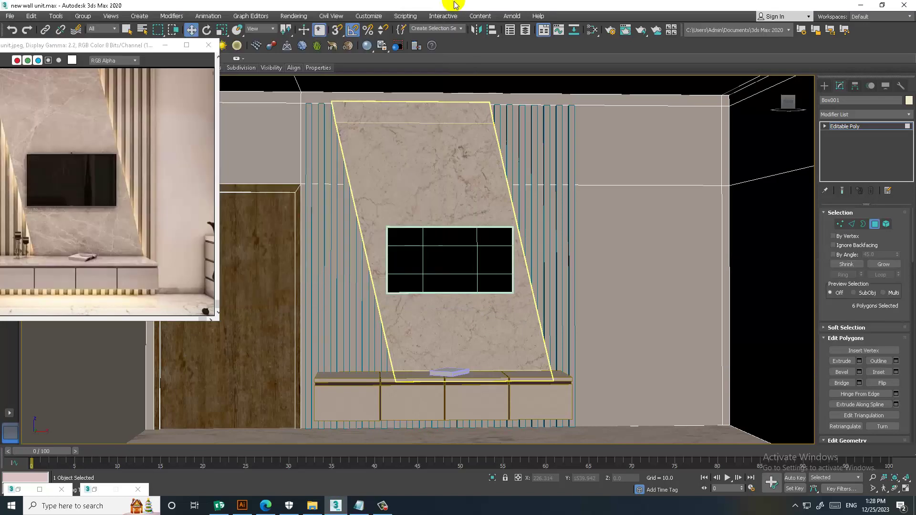
pyautogui.click(303, 17)
pyautogui.click(334, 139)
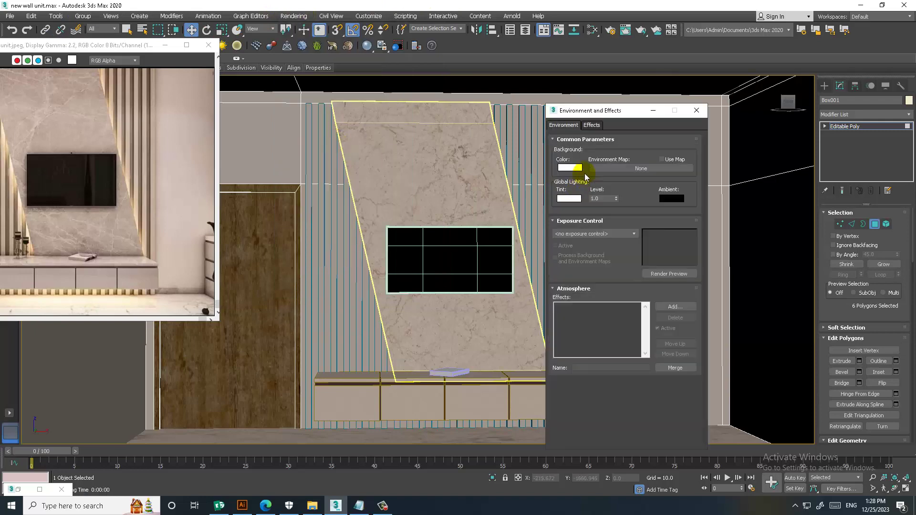
pyautogui.click(696, 110)
# Step: Review the GI and V-Ray tabs in Render Setup, then close it
pyautogui.click(287, 17)
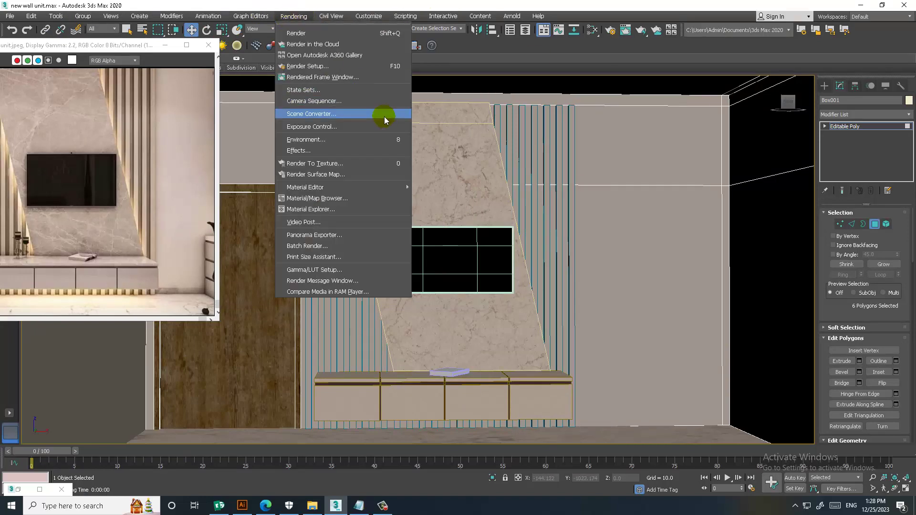
pyautogui.click(341, 65)
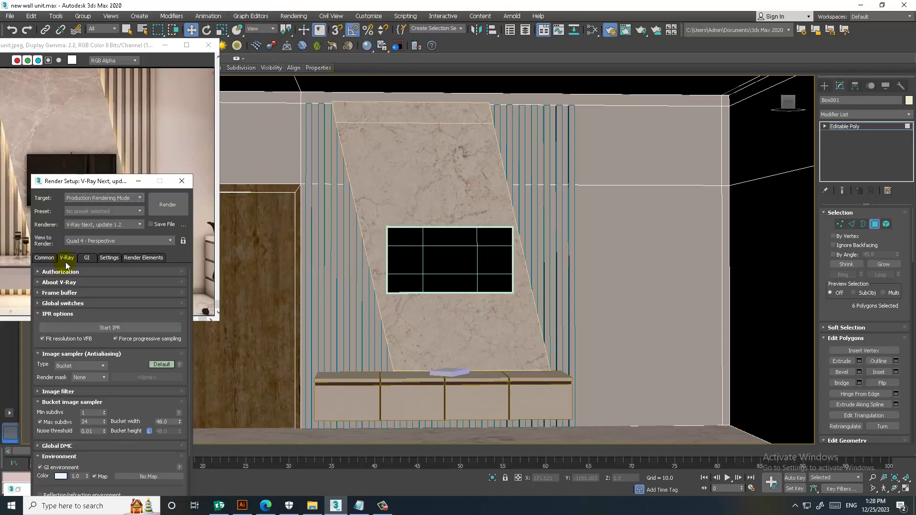
pyautogui.click(87, 257)
pyautogui.click(66, 258)
pyautogui.moveTo(69, 459)
pyautogui.mouseDown()
pyautogui.moveTo(111, 452)
pyautogui.moveTo(122, 372)
pyautogui.mouseUp()
pyautogui.click(182, 181)
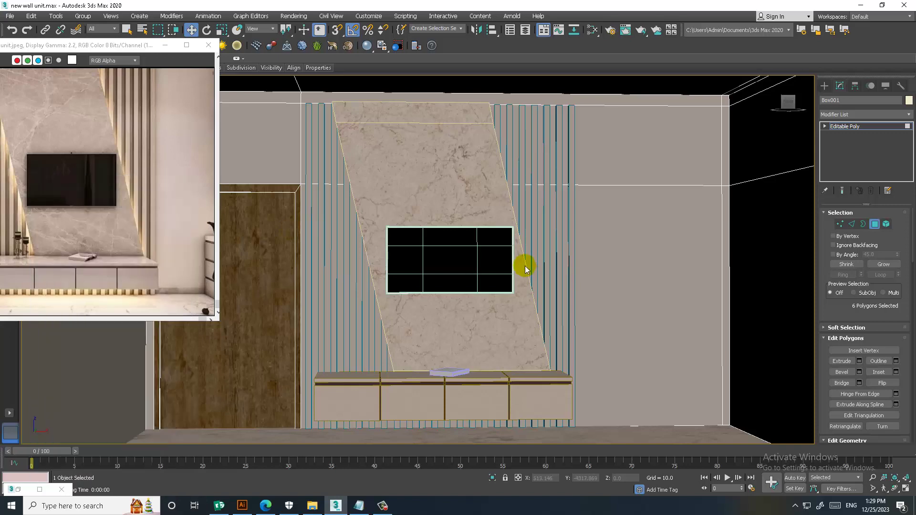
pyautogui.scroll(-3, 525, 261)
# Step: Return Box001 from Polygon level to whole-object Editable Poly level
pyautogui.click(879, 126)
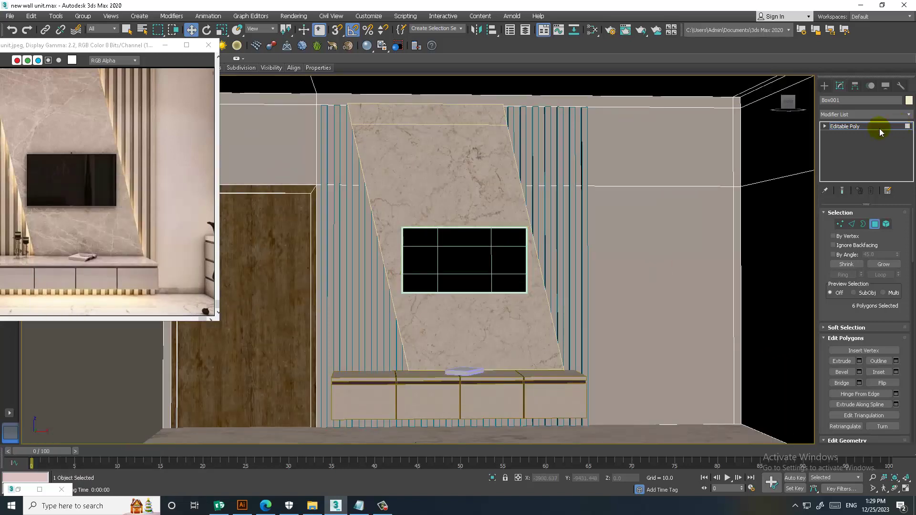
pyautogui.moveTo(592, 288); pyautogui.dragTo(600, 291, button='middle')
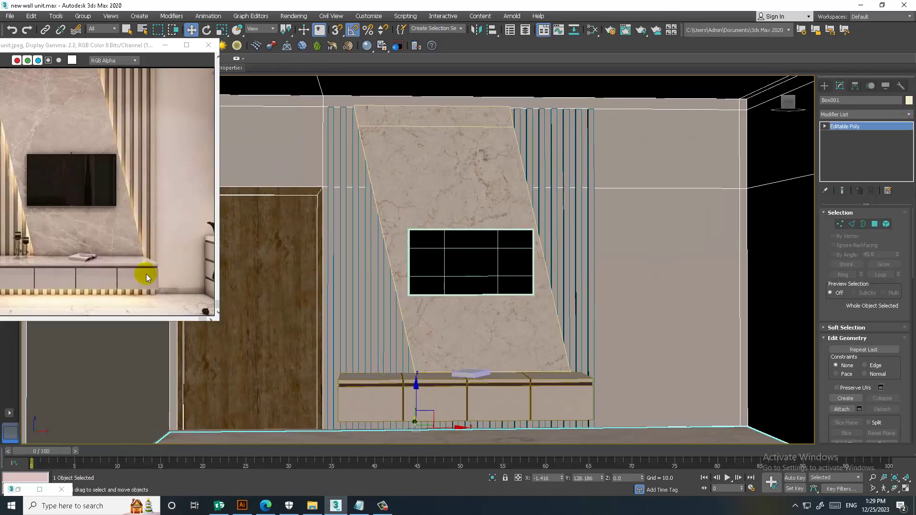
pyautogui.scroll(-2, 120, 243)
pyautogui.scroll(2, 105, 170)
# Step: Enlarge the reference photo window and zoom its image out so the whole photo shows
pyautogui.moveTo(79, 45); pyautogui.dragTo(78, 38)
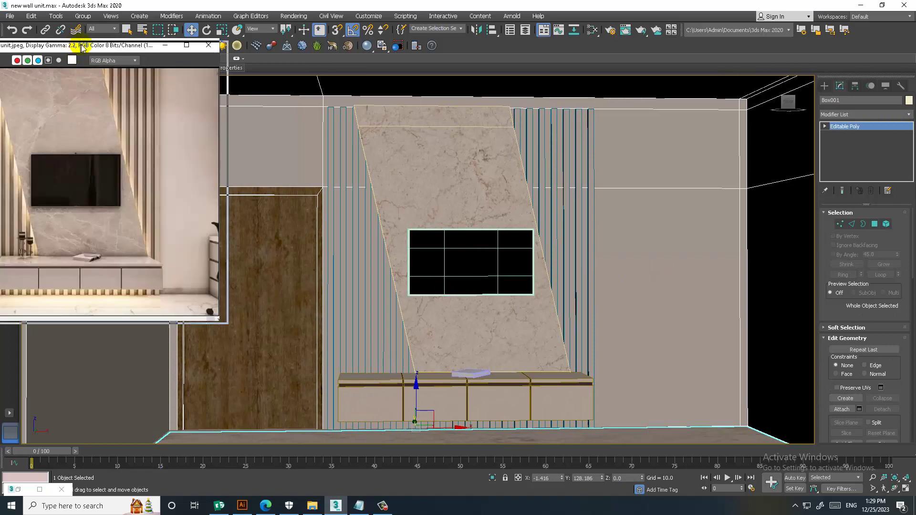
pyautogui.moveTo(235, 308)
pyautogui.mouseDown()
pyautogui.moveTo(247, 315)
pyautogui.moveTo(239, 281)
pyautogui.mouseUp()
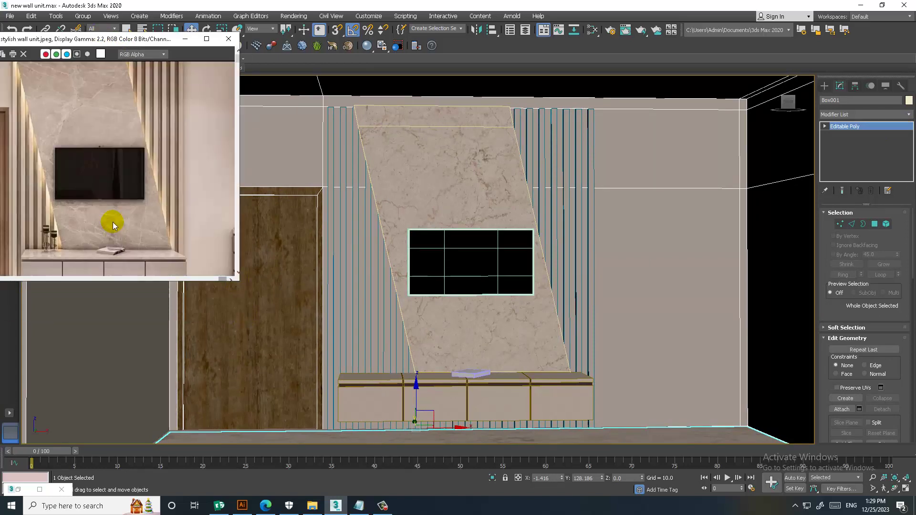
pyautogui.scroll(-2, 113, 219)
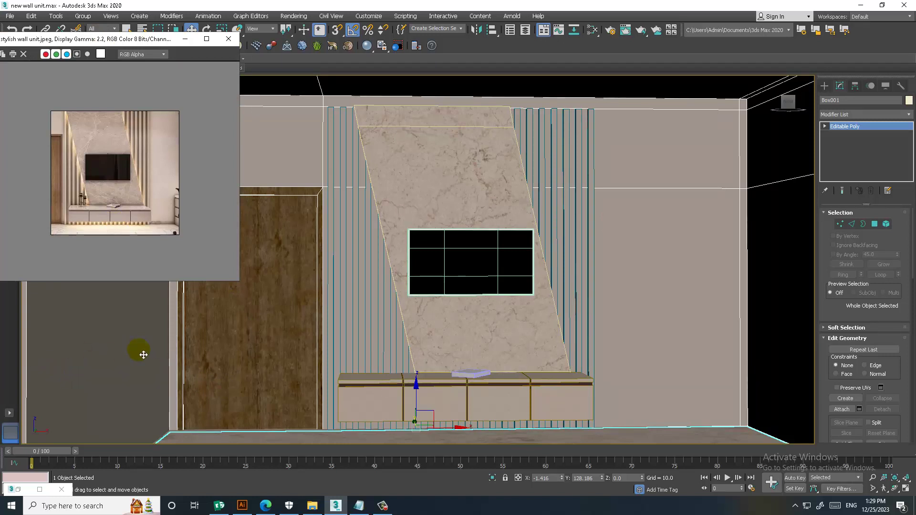
# Step: Add 'Thanks for Watching...' under Lets Get Started in Notepad, minimise it, and turn off Edged Faces
pyautogui.click(359, 505)
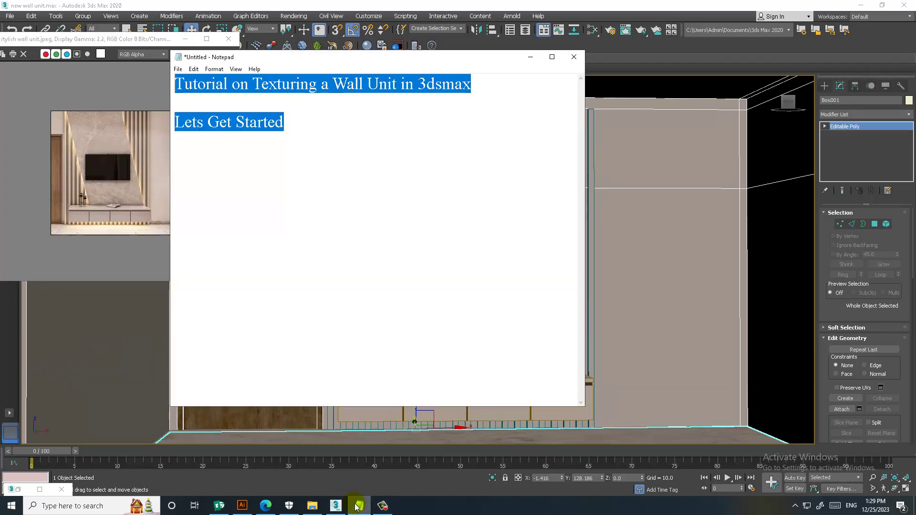
pyautogui.click(315, 119)
pyautogui.press('Return')
pyautogui.write('Than')
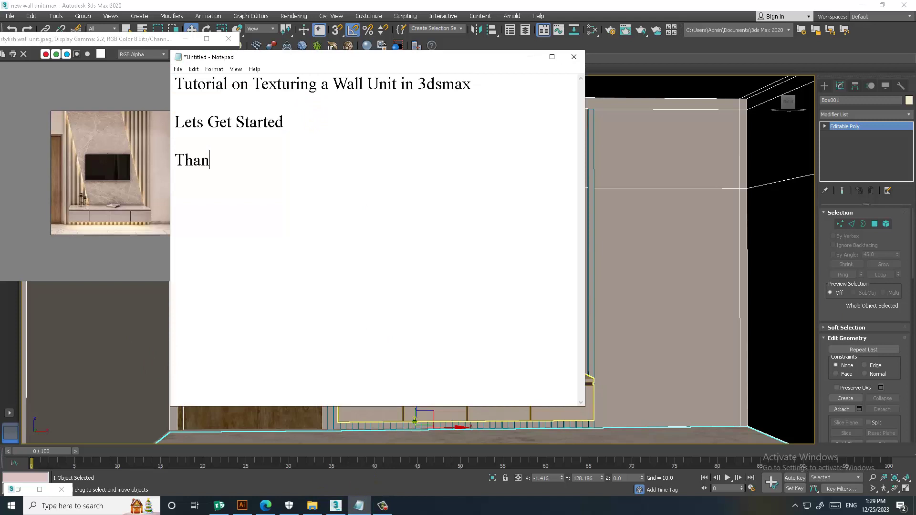
pyautogui.write('ks for Watching...')
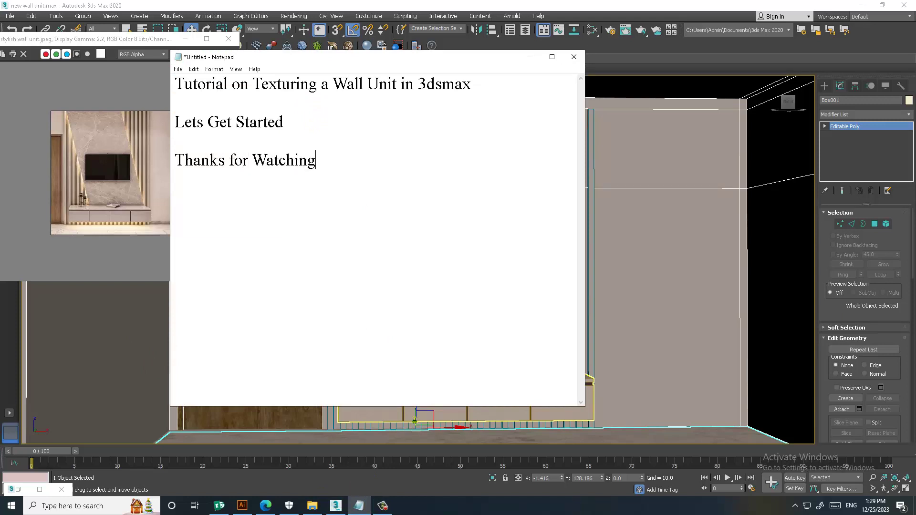
pyautogui.click(530, 57)
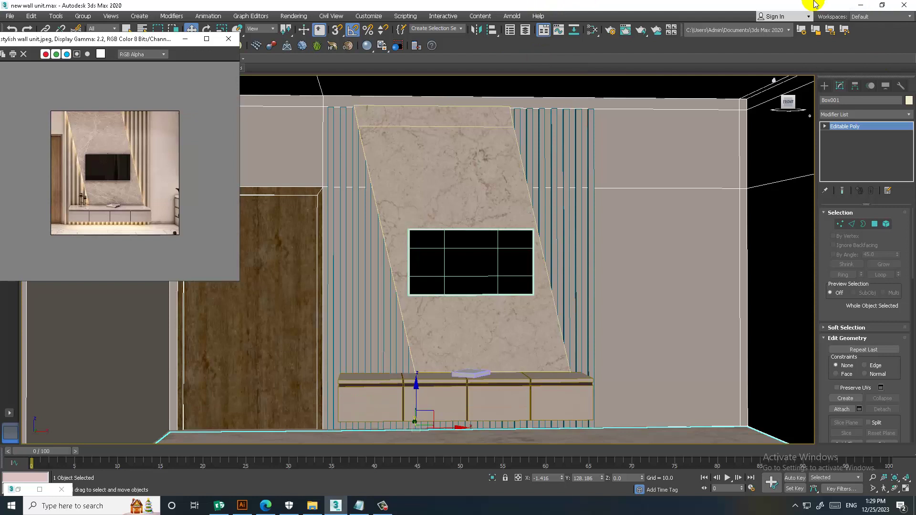
pyautogui.press('F4')
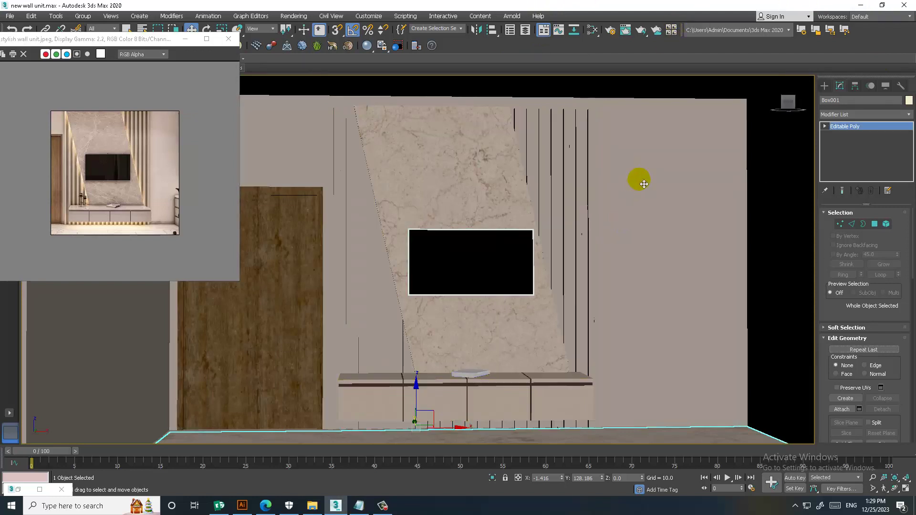